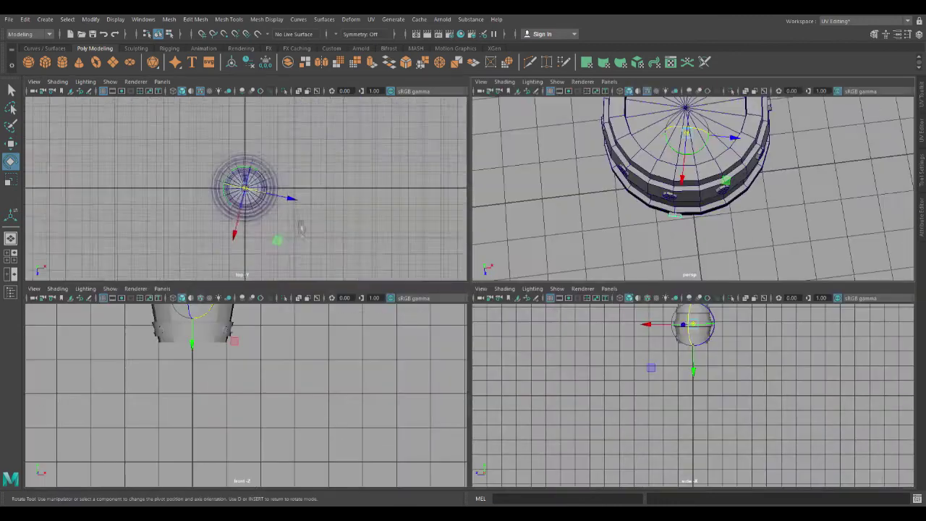
Step: Bevel the selected edges of the barrel model
key("space")
left_click_drag(492, 376, 492, 275, "alt")
left_click(467, 270)
left_click_drag(564, 188, 593, 227, "alt")
key("space")
key("space")
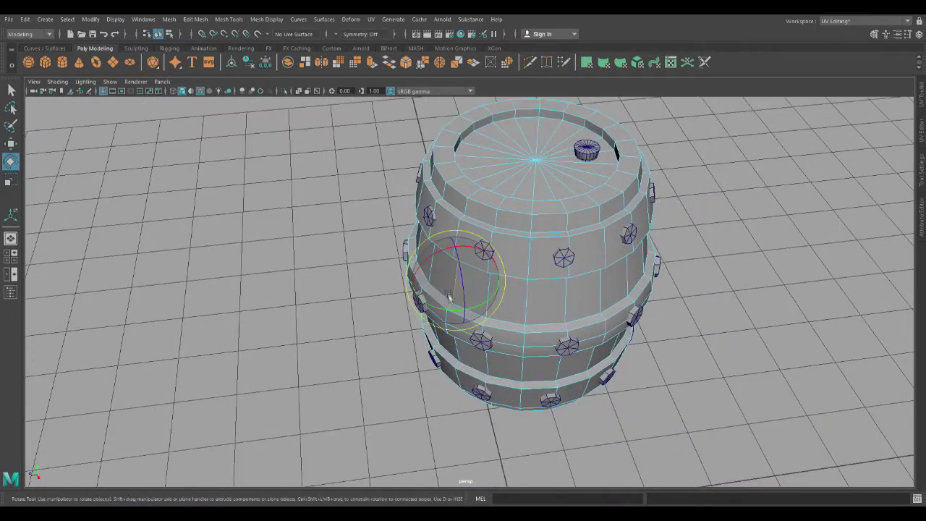
key("w")
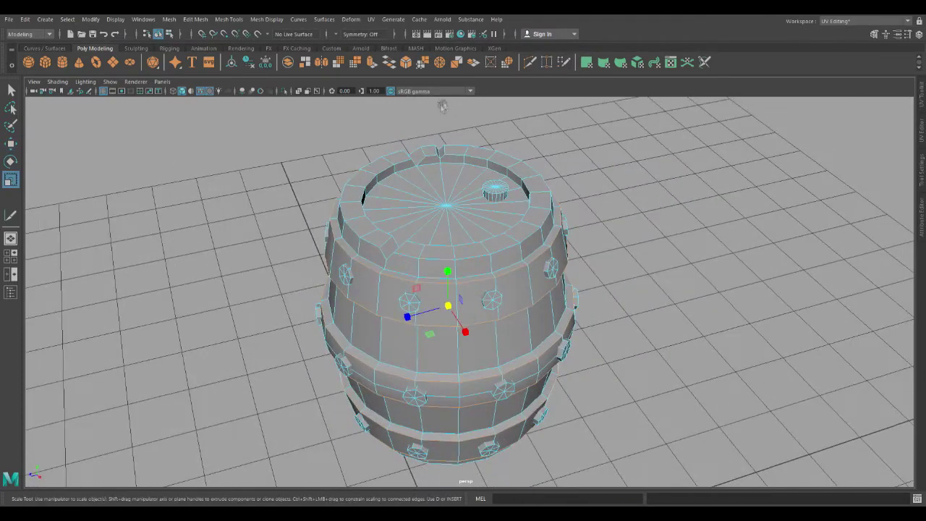
key("ctrl+b")
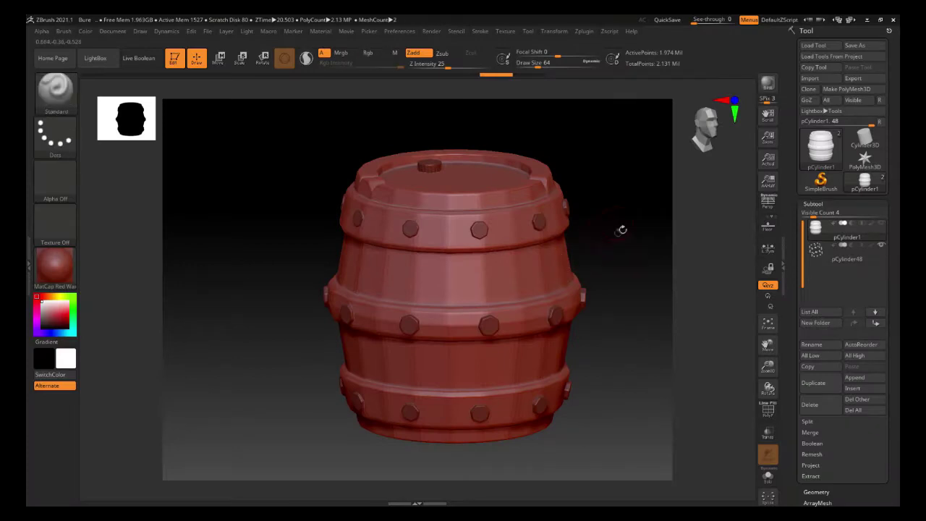
Step: In ZBrush, choose the TrimDynamic brush and set the draw size to 27
left_click_drag(621, 230, 612, 293)
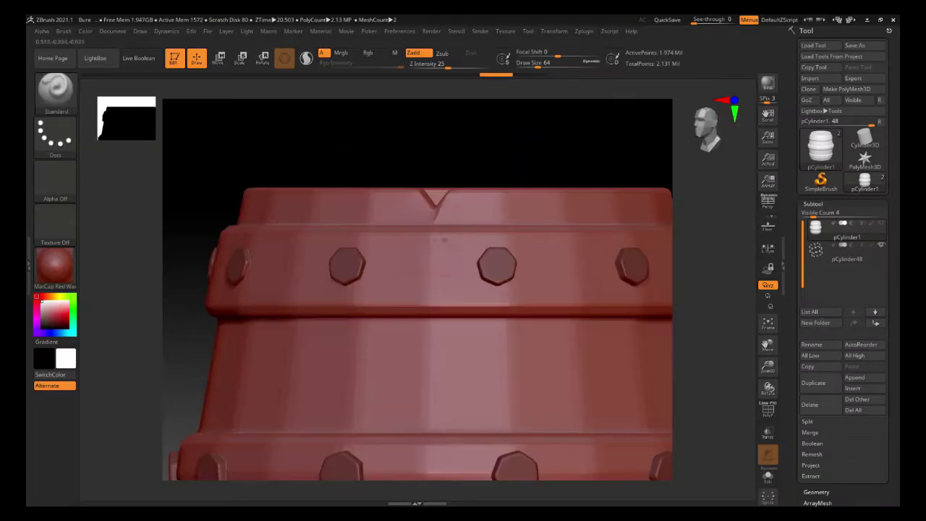
left_click(49, 87)
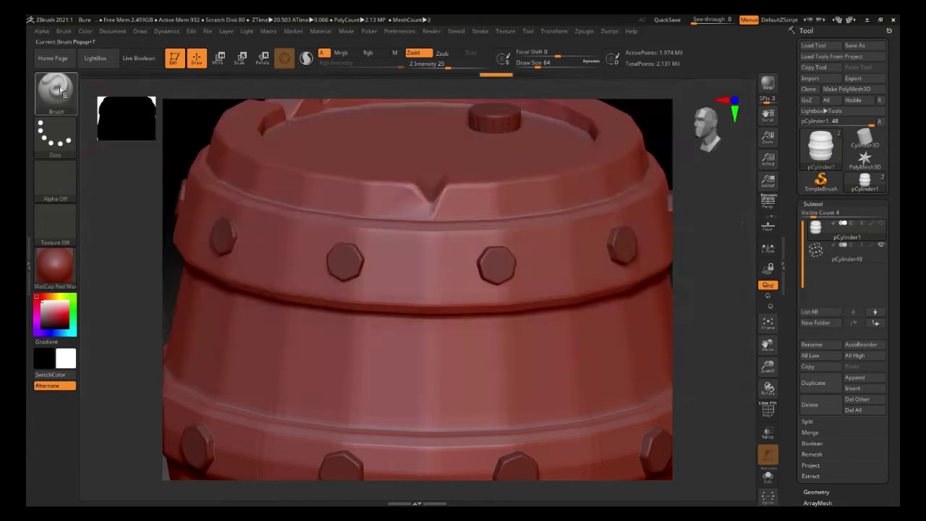
left_click(55, 92)
key("t")
left_click(681, 338)
key("space")
mouse_move(444, 343)
left_mouse_down()
mouse_move(430, 343)
mouse_move(449, 351)
left_mouse_up()
left_click(478, 67)
key("space")
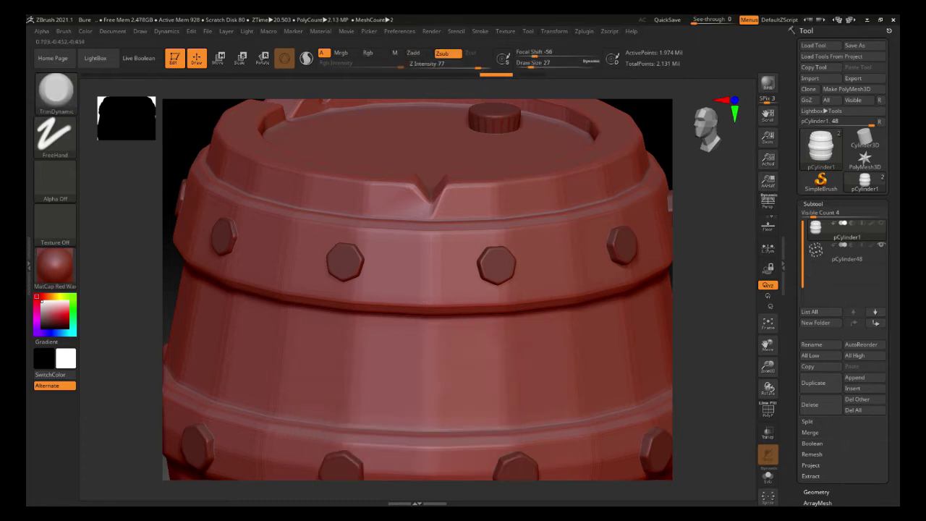
Step: Switch to the DamStandard brush, mask a spot on the upper band's lower edge, and undo the trial groove below it
left_click(55, 93)
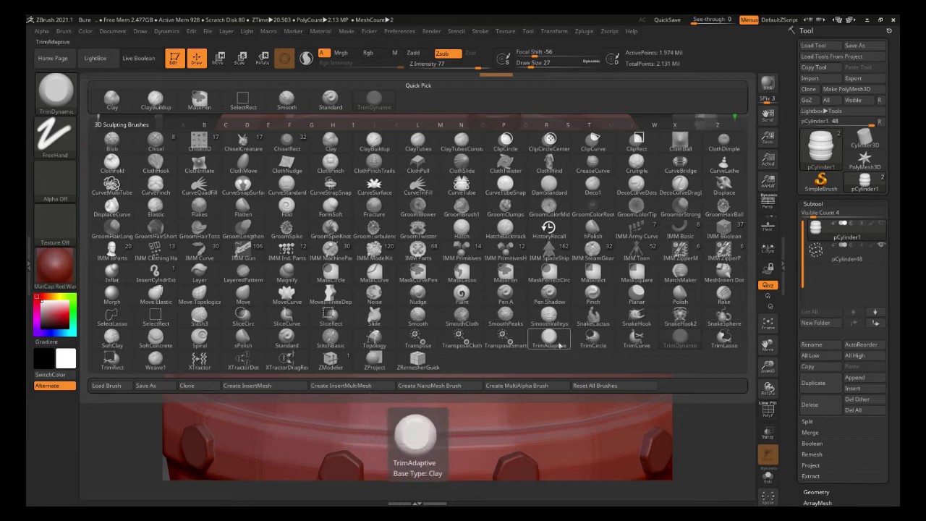
left_click(549, 187)
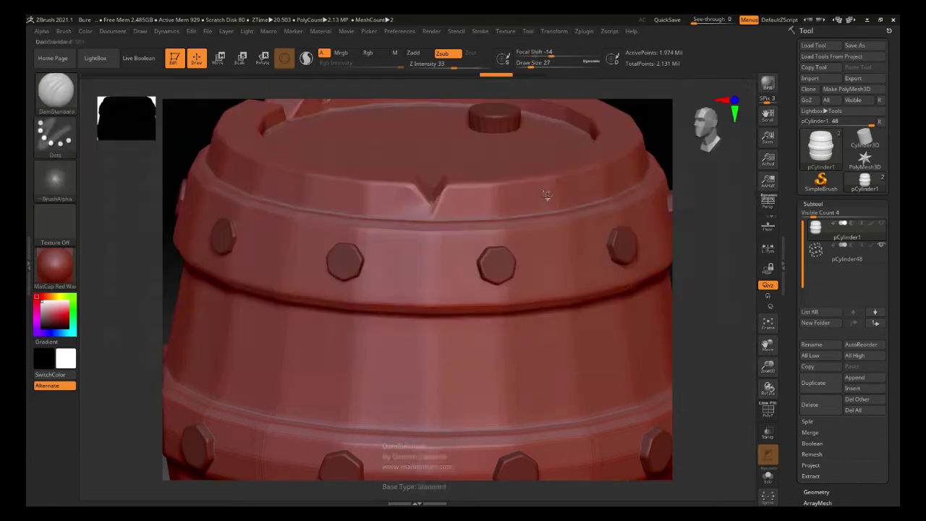
right_click_drag(437, 332, 431, 321)
left_click_drag(443, 278, 415, 280, "ctrl")
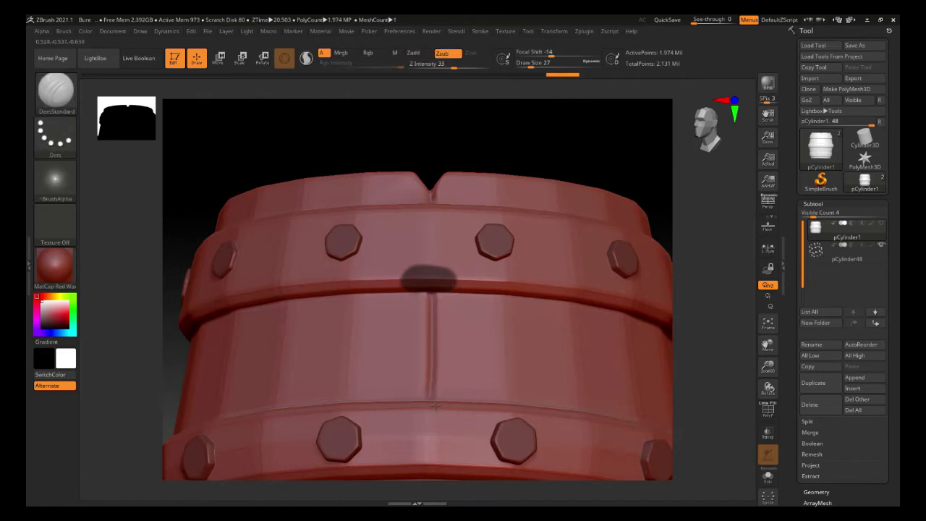
key("ctrl+z")
Step: Mask matching spots on the upper and lower edges of the middle and bottom bands, aligned below the top notch
right_click_drag(435, 405, 432, 442)
mouse_move(417, 407)
left_mouse_down("ctrl")
mouse_move(435, 408)
mouse_move(404, 410)
left_mouse_up("ctrl")
right_click_drag(443, 410, 453, 303)
left_click_drag(448, 319, 417, 316, "ctrl")
right_click_drag(427, 316, 437, 405)
right_click_drag(437, 405, 460, 289, "alt")
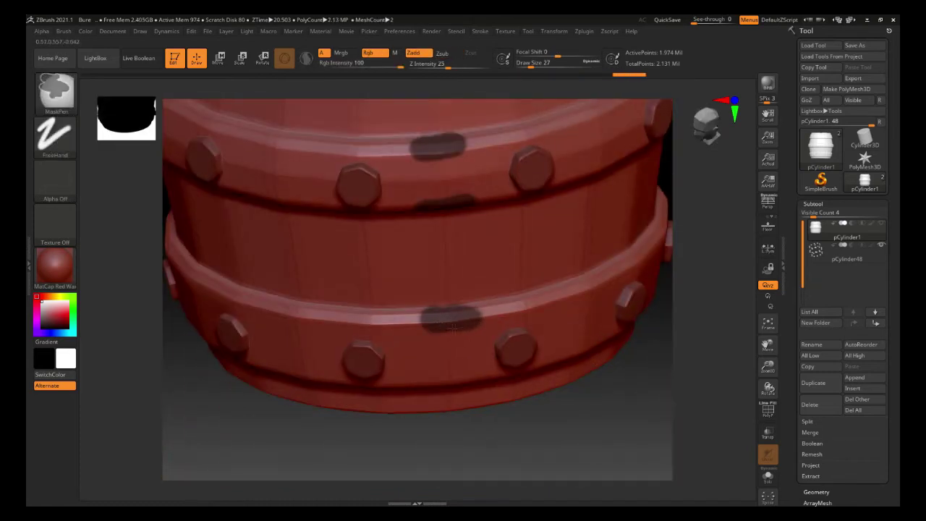
right_click_drag(453, 328, 455, 249)
left_click_drag(462, 383, 460, 385, "ctrl")
mouse_move(439, 392)
right_mouse_down()
mouse_move(443, 456)
mouse_move(445, 348)
mouse_move(441, 397)
right_mouse_up()
Step: Activate symmetry and mask spots on the band edges at the next stave seam
left_click(557, 33)
left_click(555, 34)
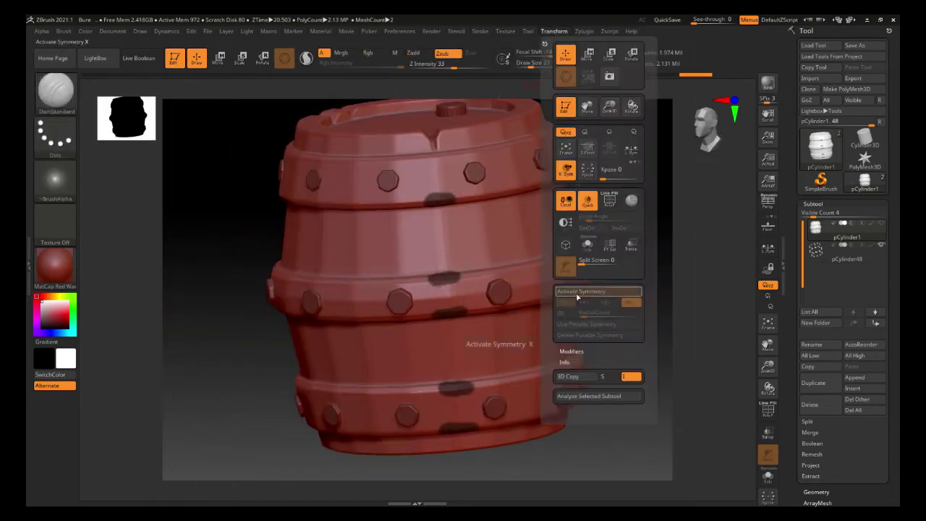
left_click(576, 297)
right_click_drag(628, 296, 543, 206)
left_click_drag(530, 196, 544, 196, "ctrl")
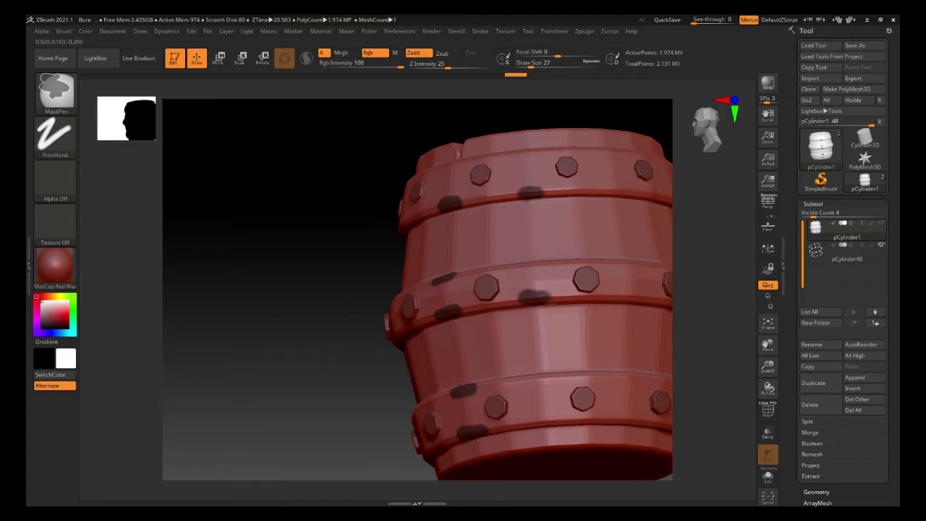
right_click_drag(553, 429, 550, 380)
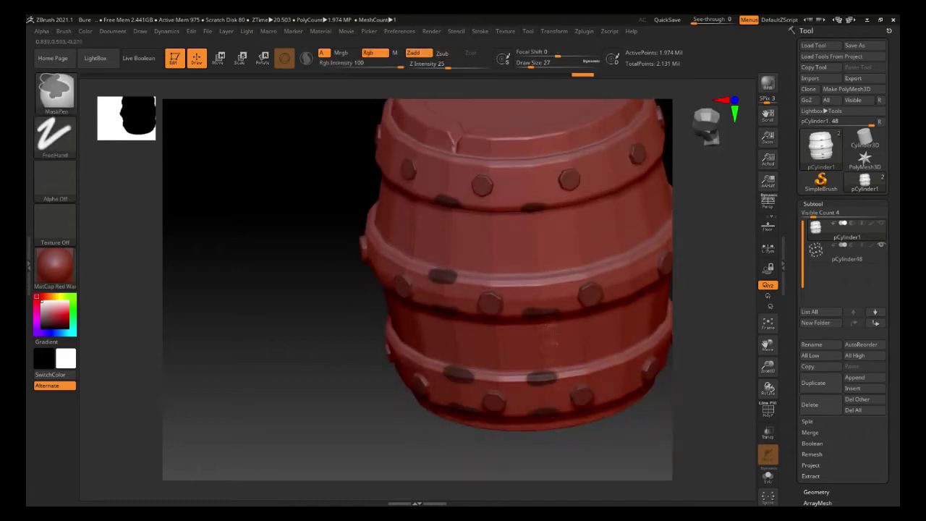
mouse_move(551, 282)
right_mouse_down()
mouse_move(520, 244)
mouse_move(527, 236)
mouse_move(501, 148)
right_mouse_up()
Step: Add Y-axis symmetry and mask a spot on the middle band's upper edge at the following seam
left_click(554, 31)
left_click(588, 307)
left_click(565, 33)
left_click(588, 307)
mouse_move(503, 286)
right_mouse_down()
mouse_move(471, 315)
mouse_move(463, 310)
right_mouse_up()
left_click_drag(513, 311, 526, 316, "ctrl")
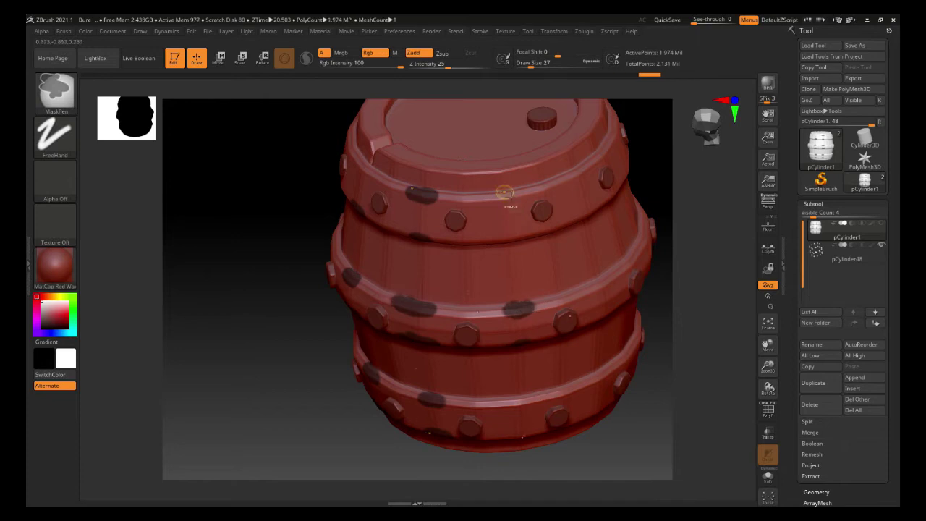
Step: Continue masking spots on the upper and middle band edges around the next two stave seams
left_click_drag(504, 200, 495, 199, "ctrl")
right_click_drag(497, 206, 503, 151)
left_click_drag(499, 243, 522, 241, "ctrl")
mouse_move(522, 243)
right_mouse_down()
mouse_move(504, 296)
mouse_move(478, 293)
mouse_move(484, 310)
right_mouse_up()
left_click_drag(493, 275, 482, 280, "ctrl")
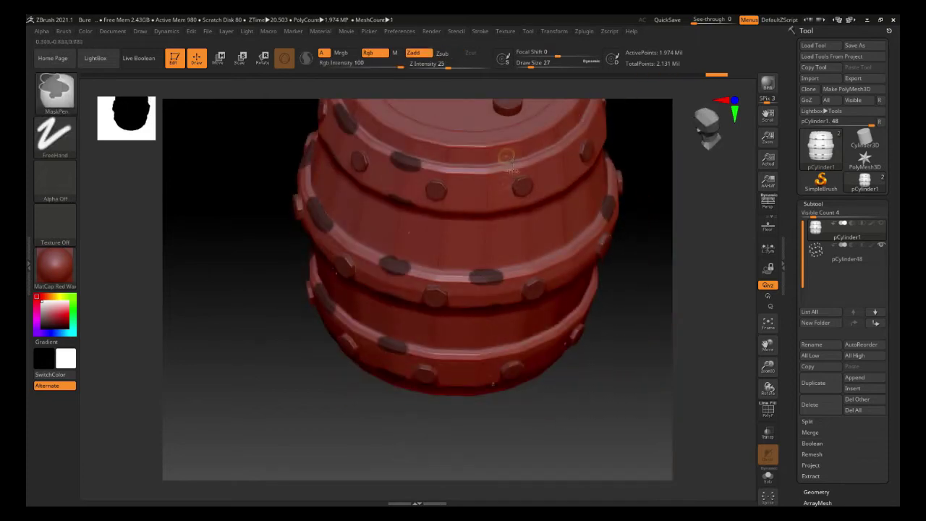
left_click_drag(499, 176, 483, 173, "ctrl")
right_click_drag(489, 189, 495, 138)
left_click_drag(506, 201, 478, 204, "ctrl")
Step: Mask the remaining band-edge spots on the far side of the barrel
mouse_move(484, 209)
right_mouse_down()
mouse_move(416, 192)
mouse_move(395, 232)
right_mouse_up()
left_click_drag(402, 215, 414, 211, "ctrl")
right_click_drag(416, 224, 415, 186)
left_click_drag(394, 250, 414, 255, "ctrl")
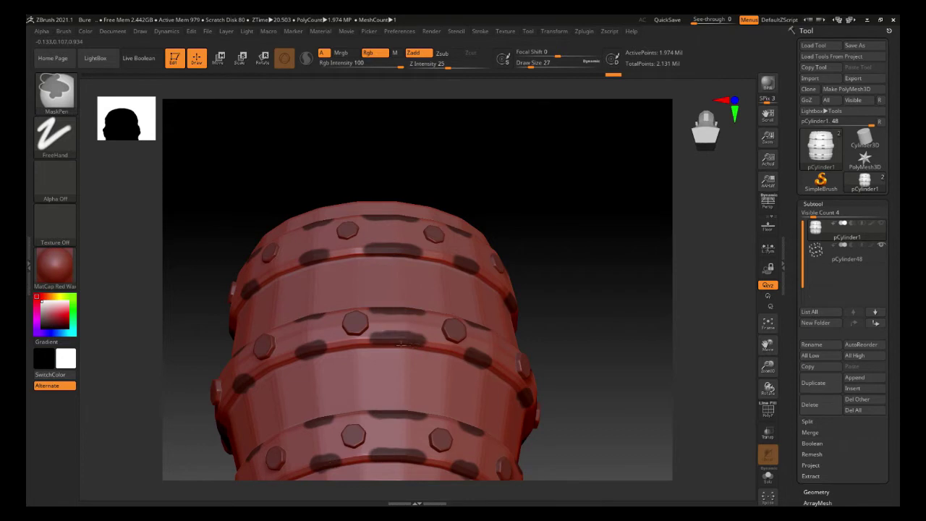
right_click_drag(400, 345, 405, 389)
left_click_drag(405, 310, 420, 314, "ctrl")
mouse_move(421, 315)
right_mouse_down()
mouse_move(418, 278)
mouse_move(389, 289)
right_mouse_up()
Step: Toggle Z-axis symmetry and carve a vertical stave groove between the masked spots of the upper and middle bands
left_click(554, 32)
left_click(611, 303)
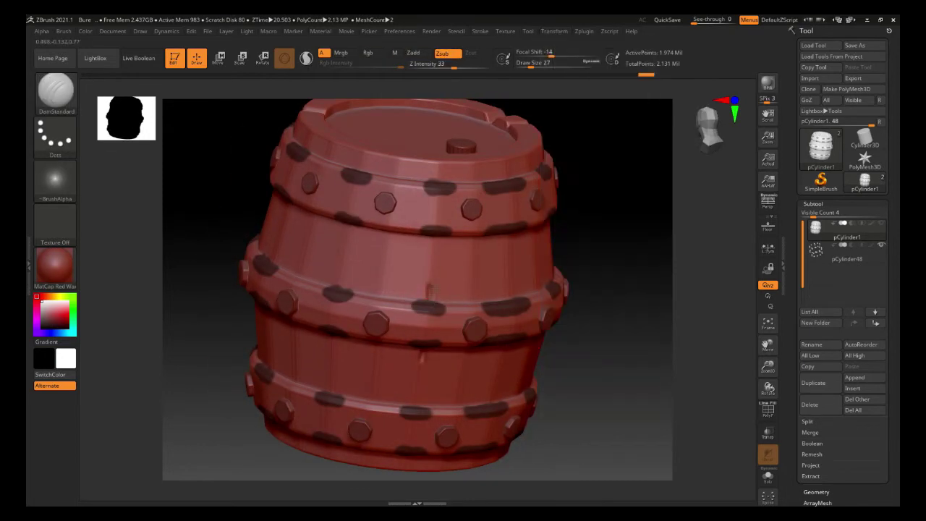
left_click_drag(432, 284, 434, 240)
key("ctrl+z")
right_click_drag(434, 240, 434, 209, "shift")
left_click_drag(435, 256, 439, 236)
Step: Undo the mask blur and carve the neighbouring vertical stave groove up to the upper band
right_click_drag(439, 182, 406, 229)
left_click_drag(407, 230, 402, 242, "ctrl")
right_click_drag(400, 244, 407, 240)
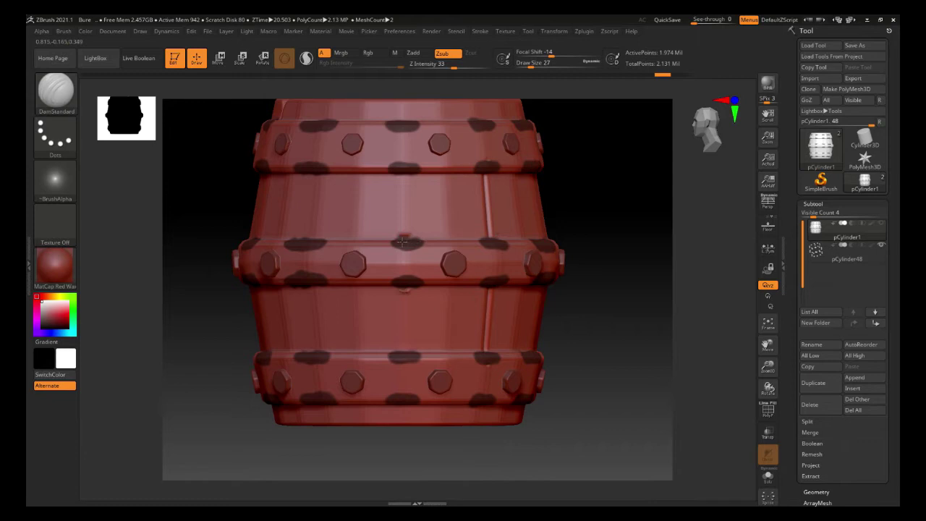
key("ctrl")
mouse_move(438, 242)
right_mouse_down()
mouse_move(427, 249)
mouse_move(411, 233)
right_mouse_up()
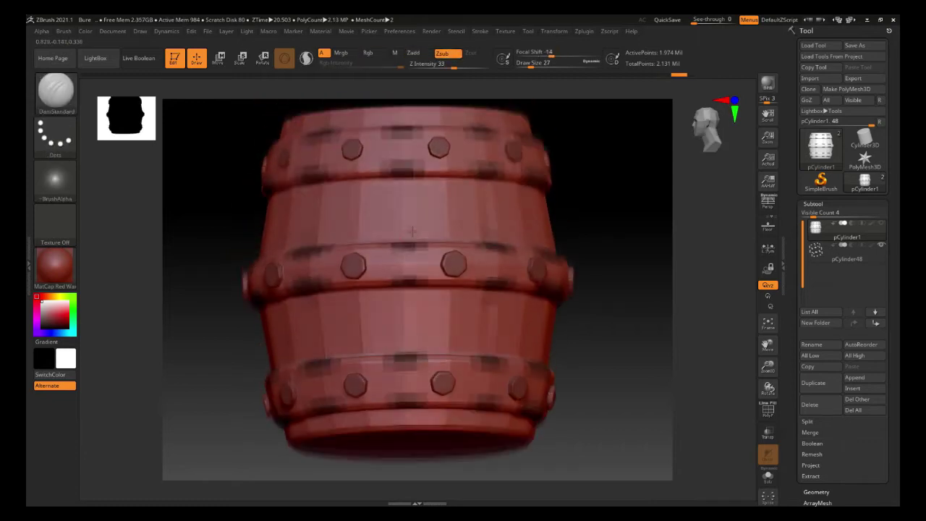
key("ctrl+z")
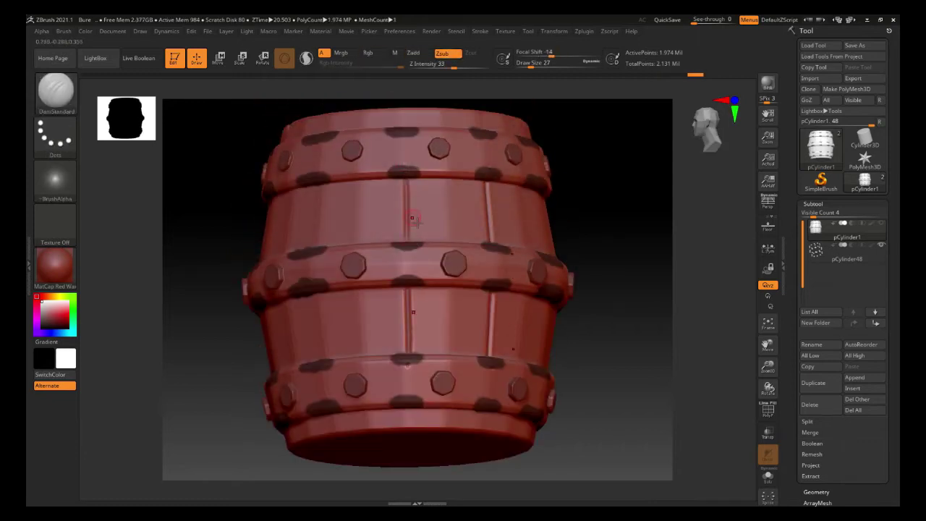
left_click_drag(407, 239, 408, 174, "shift")
Step: Carve another vertical groove between the middle and bottom bands, replacing the first stroke with a cleaner one
mouse_move(575, 159)
right_mouse_down()
mouse_move(620, 176)
mouse_move(699, 172)
right_mouse_up()
right_click(403, 341)
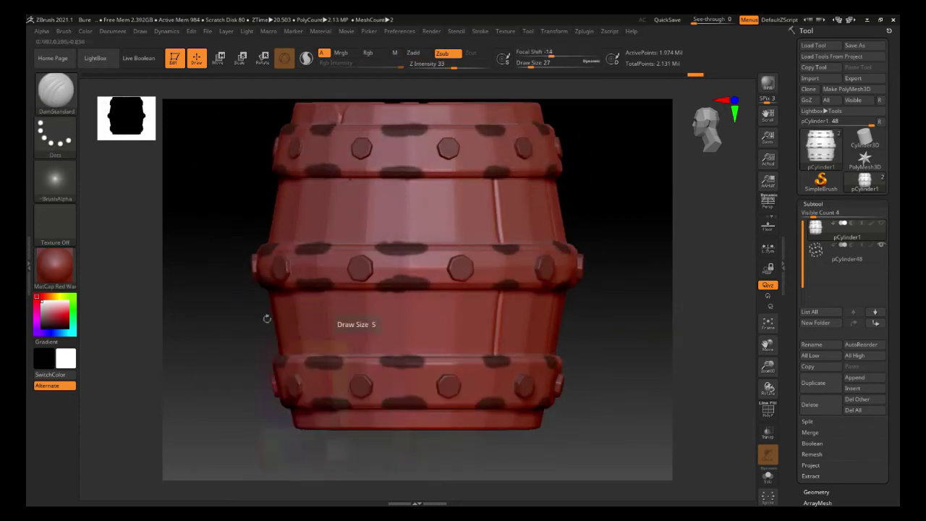
left_click_drag(410, 358, 409, 294, "shift")
key("ctrl+z")
right_click_drag(579, 289, 612, 299)
left_click_drag(393, 363, 392, 295, "shift")
right_click_drag(394, 298, 498, 312)
Step: Carve short vertical grooves into the barrel's bottom rim, in line with the first two stave seams
right_click_drag(499, 462, 411, 405)
right_click(411, 405)
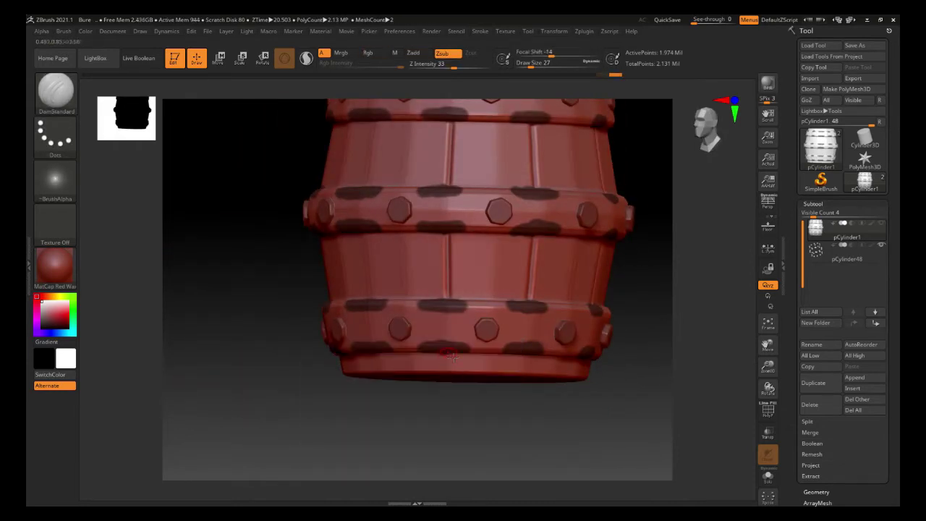
left_click_drag(451, 381, 450, 380, "shift")
right_click_drag(463, 405, 395, 407)
right_click_drag(395, 407, 465, 407, "alt")
left_click_drag(525, 358, 529, 385, "shift")
right_click_drag(529, 394, 461, 396)
right_click_drag(462, 396, 387, 396, "alt")
Step: Continue the short vertical grooves around the rest of the barrel's bottom rim
left_click_drag(524, 356, 525, 381, "shift")
right_click_drag(573, 356, 553, 355)
right_click_drag(633, 356, 504, 346)
left_click_drag(523, 346, 526, 367, "shift")
right_click_drag(633, 362, 500, 359)
right_click_drag(501, 322, 531, 341, "alt")
right_click_drag(593, 340, 517, 341)
right_click_drag(518, 340, 476, 340, "alt")
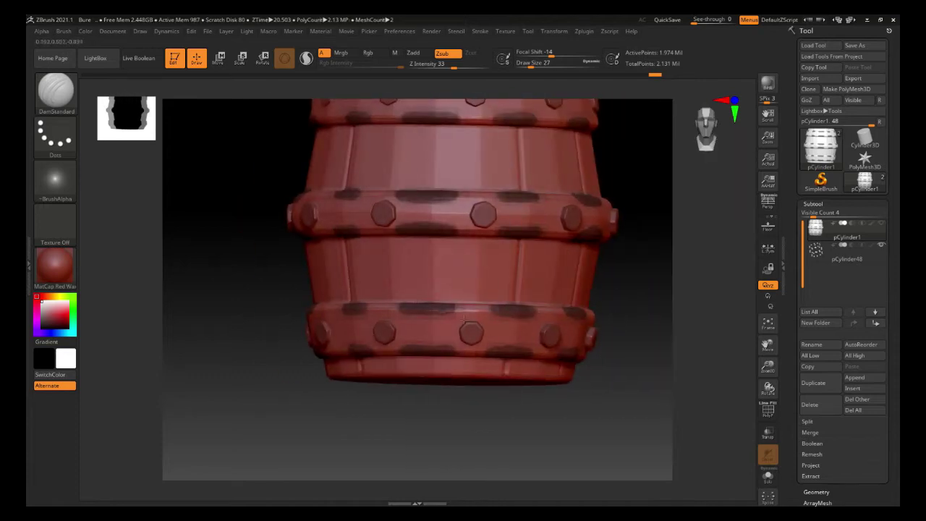
Step: Deepen the groove below the upper band, toggle symmetry, and carve a long vertical groove down the barrel's side
left_click_drag(520, 128, 524, 188, "shift")
right_click_drag(524, 189, 550, 203, "alt")
left_click(565, 31)
right_click_drag(499, 290, 526, 304, "alt")
left_click(564, 31)
left_click(580, 294)
right_click_drag(487, 264, 506, 246)
left_click_drag(486, 151, 485, 340, "shift")
left_click_drag(485, 269, 485, 335, "shift")
right_click_drag(486, 335, 539, 326, "alt")
right_click_drag(540, 326, 492, 350)
Step: Toggle symmetry again and start carving grooves across the barrel's top rim in line with the stave seams
right_click_drag(547, 130, 521, 300, "alt")
left_click(555, 32)
left_click(597, 291)
right_click_drag(554, 249, 517, 337, "alt")
right_click_drag(516, 337, 518, 315, "ctrl")
right_click_drag(443, 358, 441, 261, "alt")
right_click_drag(442, 262, 503, 309)
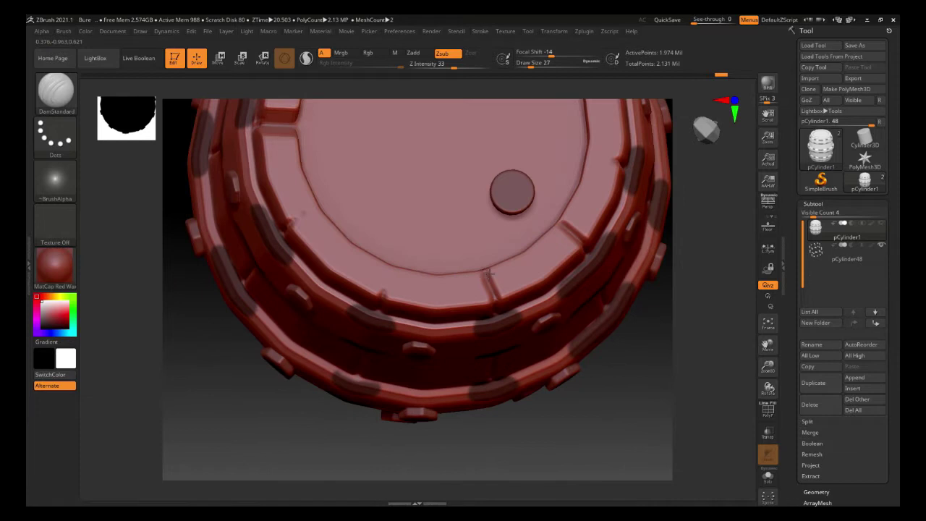
right_click_drag(398, 277, 376, 309)
right_click_drag(415, 238, 430, 426, "alt")
left_click_drag(408, 292, 433, 319)
Step: Carve the remaining grooves across the top rim between its plank sections
right_click_drag(495, 312, 429, 366, "alt")
left_click_drag(439, 290, 452, 320)
right_click_drag(542, 317, 468, 322, "alt")
left_click_drag(478, 303, 465, 340)
right_click_drag(558, 394, 465, 276, "alt")
left_click_drag(481, 359, 515, 372)
right_click_drag(515, 372, 537, 311, "alt")
left_click_drag(470, 364, 495, 395)
right_click_drag(427, 383, 412, 326)
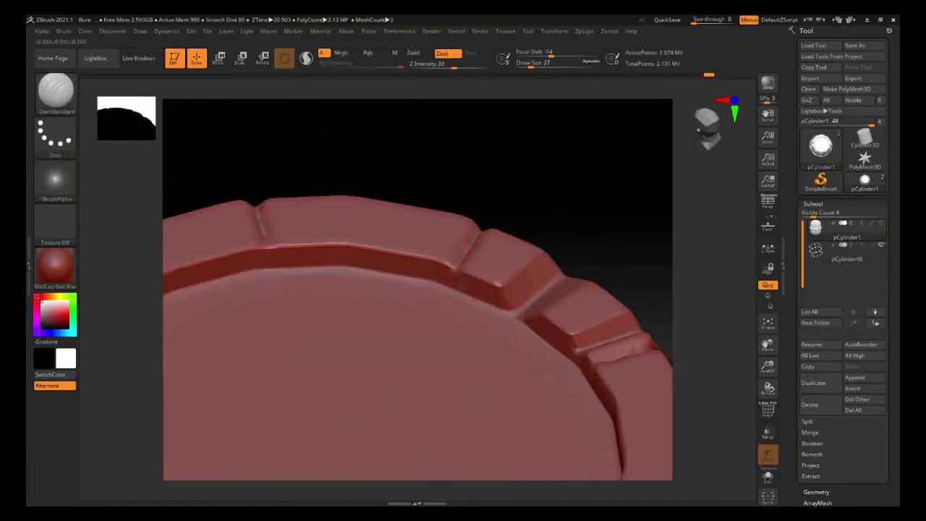
Step: Set the mask brush's focal shift to -99 and mask two spots on the lid beside the inner rim
key("ctrl")
mouse_move(539, 54)
left_click_drag(557, 56, 516, 56)
mouse_move(452, 313)
left_mouse_down("ctrl")
mouse_move(432, 308)
mouse_move(445, 317)
left_mouse_up("ctrl")
key("ctrl+z")
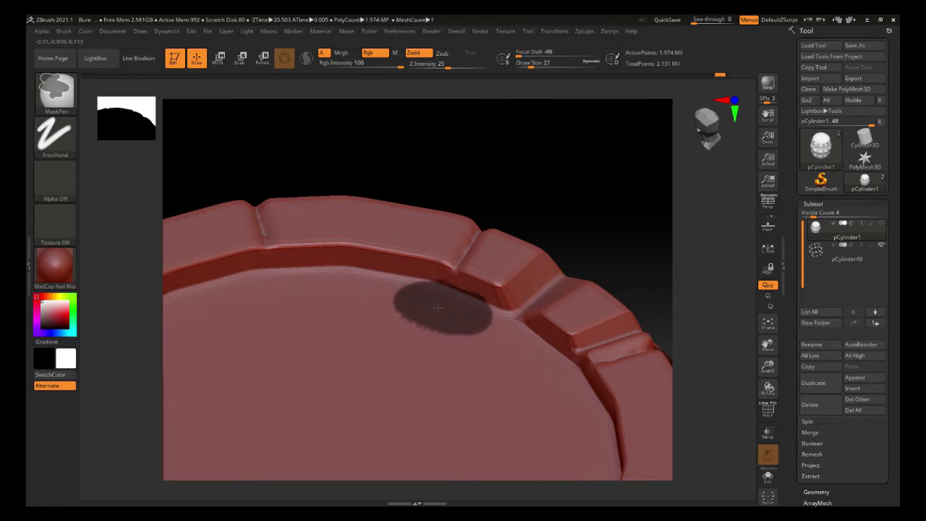
left_click_drag(275, 295, 294, 293, "ctrl")
key("ctrl+z")
mouse_move(268, 293)
left_mouse_down("ctrl")
mouse_move(293, 298)
mouse_move(291, 286)
left_mouse_up("ctrl")
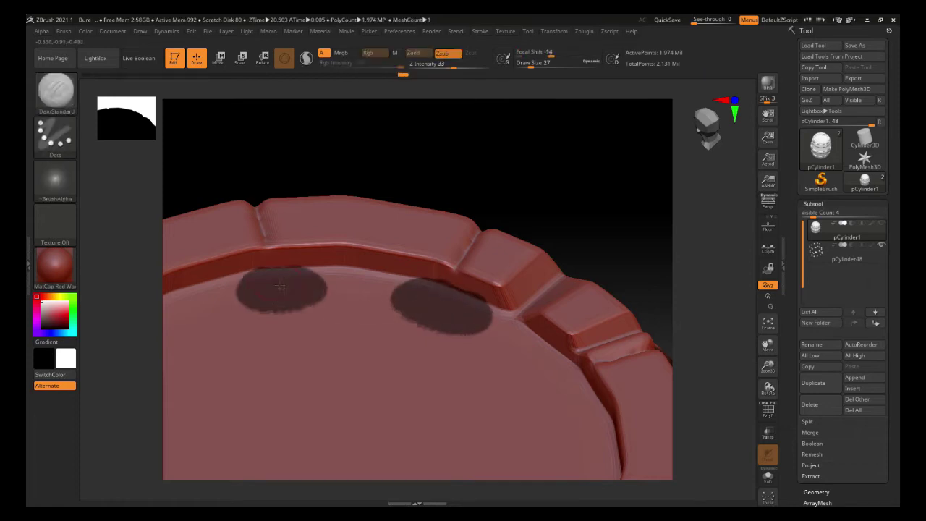
Step: Mask round spots along the rest of the lid's edge, beside the rim grooves
right_click_drag(289, 293, 420, 311)
left_click_drag(275, 334, 299, 332, "ctrl")
mouse_move(287, 337)
right_mouse_down()
mouse_move(383, 351)
mouse_move(405, 340)
right_mouse_up()
left_click_drag(337, 335, 341, 348, "ctrl")
right_click_drag(343, 351, 350, 282)
left_click_drag(355, 384, 350, 380, "ctrl")
mouse_move(354, 382)
right_mouse_down("ctrl")
mouse_move(361, 347)
mouse_move(434, 376)
right_mouse_up("ctrl")
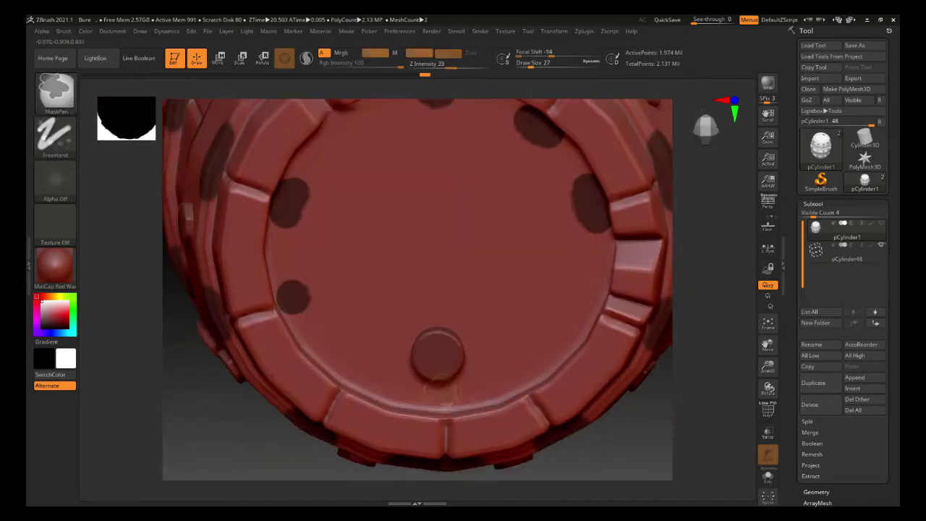
left_click(446, 399, "ctrl")
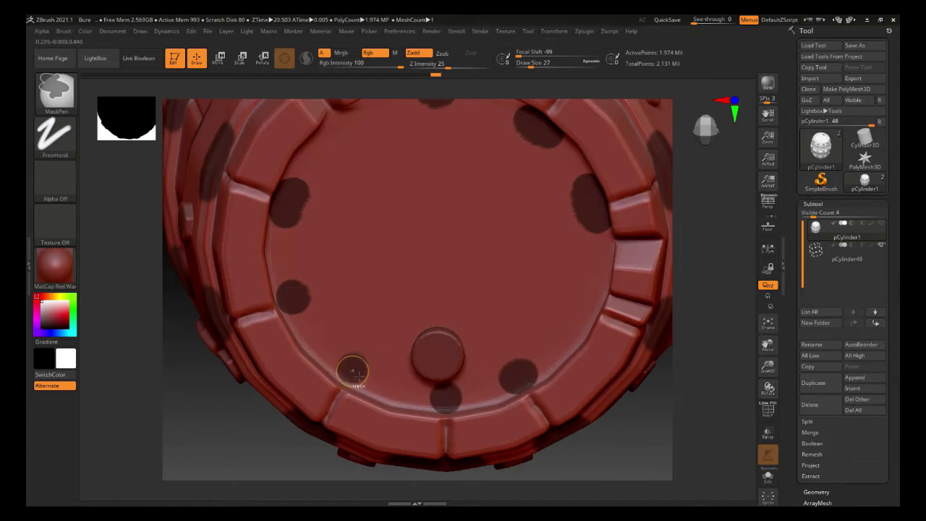
right_click_drag(357, 367, 428, 194)
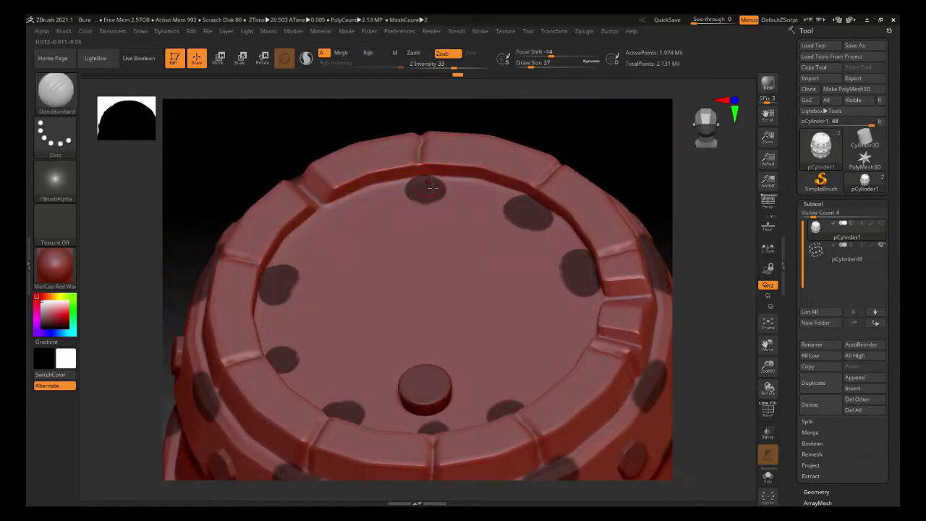
Step: Clear all masks from the barrel
mouse_move(704, 143)
left_mouse_down()
mouse_move(694, 139)
mouse_move(712, 136)
mouse_move(691, 139)
left_mouse_up()
right_click_drag(310, 173, 299, 158, "ctrl")
mouse_move(300, 157)
left_mouse_down("ctrl")
mouse_move(531, 311)
mouse_move(568, 450)
left_mouse_up("ctrl")
left_click_drag(569, 281, 616, 304, "ctrl")
mouse_move(597, 291)
right_mouse_down("ctrl")
mouse_move(449, 192)
mouse_move(405, 206)
mouse_move(410, 239)
mouse_move(409, 194)
right_mouse_up("ctrl")
mouse_move(410, 194)
right_mouse_down("ctrl")
mouse_move(408, 167)
mouse_move(408, 187)
right_mouse_up("ctrl")
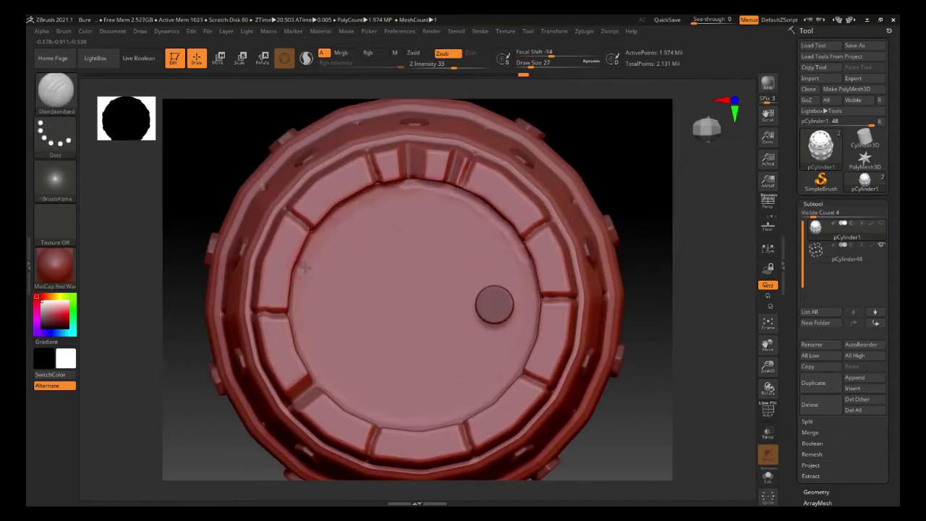
Step: Deepen the crease along the lid's edge where it meets the inner rim
right_click_drag(417, 322, 414, 266)
right_click_drag(715, 101, 591, 152)
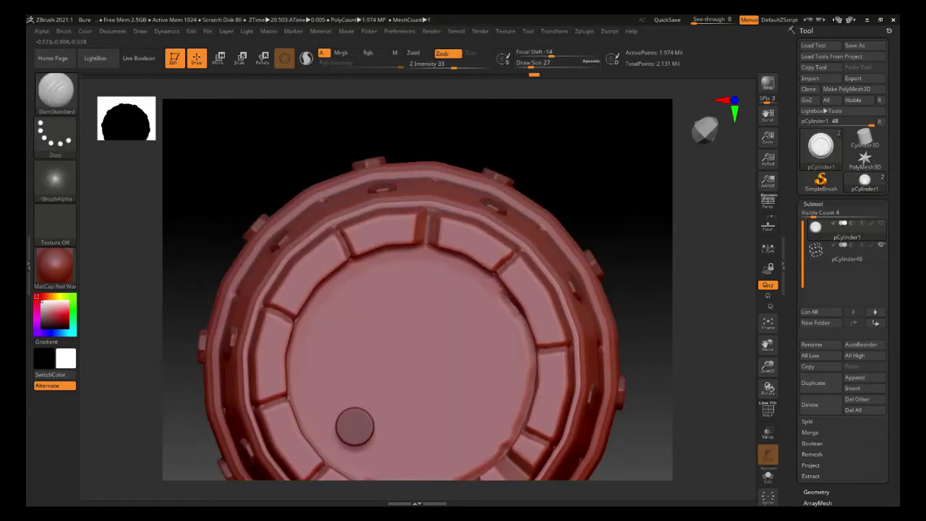
left_click_drag(351, 275, 323, 297)
right_click_drag(322, 297, 230, 299)
left_click_drag(495, 285, 471, 270)
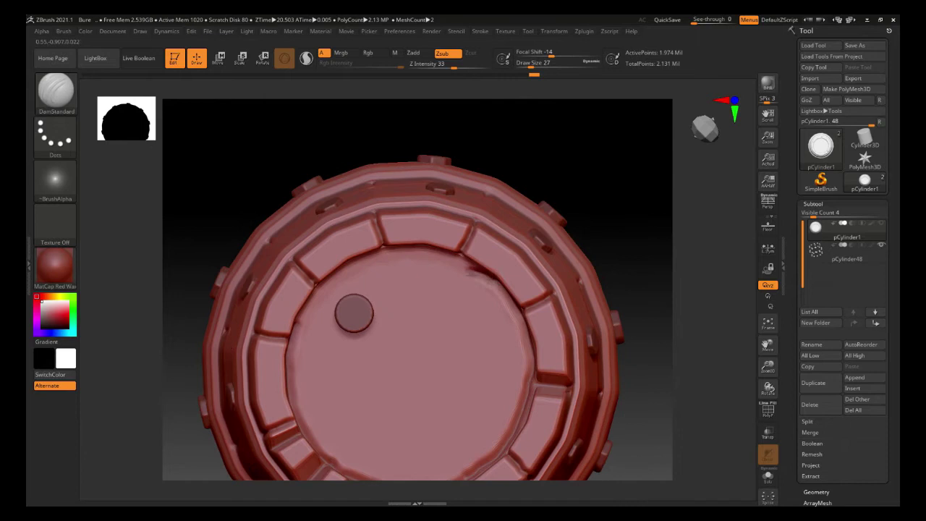
right_click_drag(477, 273, 385, 274)
left_click_drag(509, 300, 496, 285)
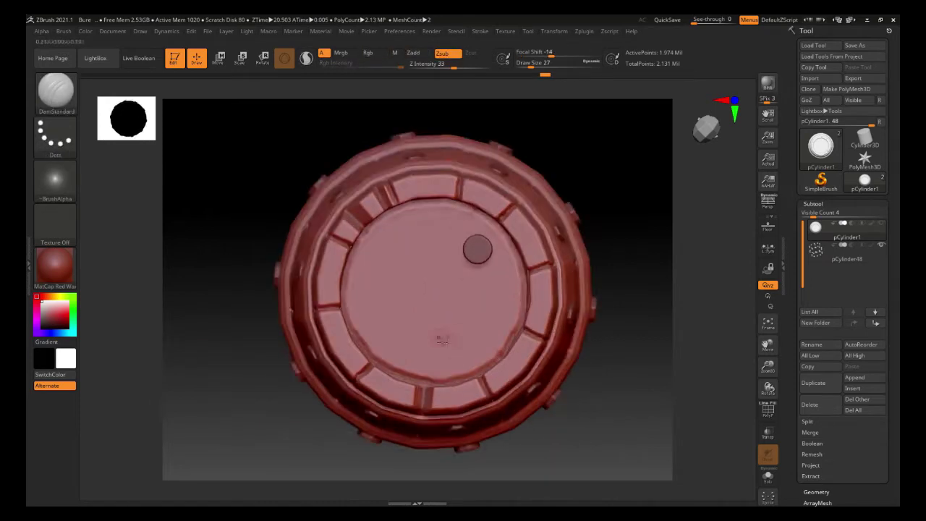
Step: Carve parallel plank grooves straight across the lid, working around the round plug
mouse_move(439, 335)
right_mouse_down()
mouse_move(548, 203)
mouse_move(608, 181)
mouse_move(465, 375)
right_mouse_up()
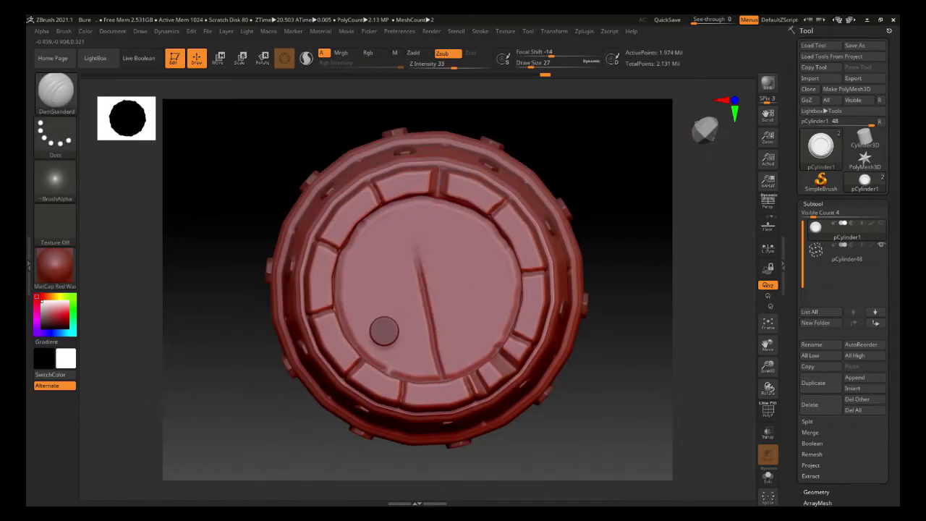
left_click_drag(501, 352, 471, 243)
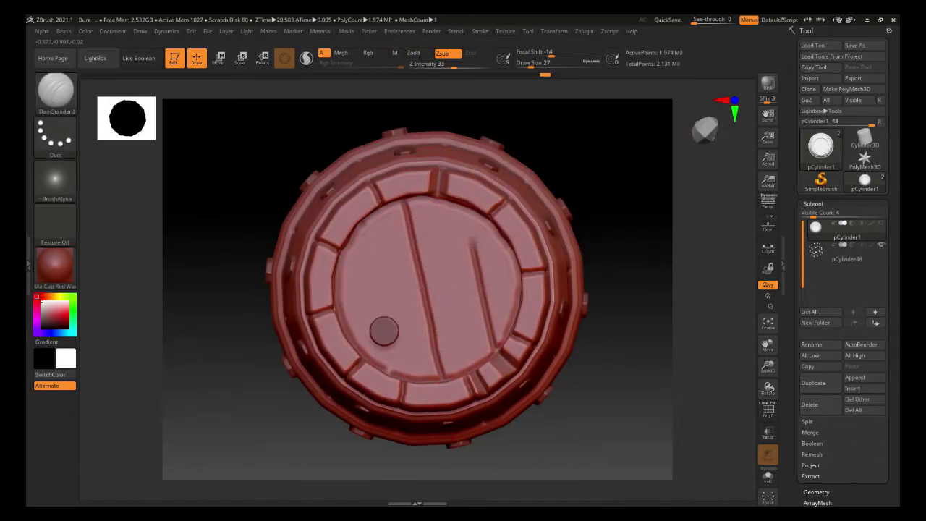
key("ctrl+z")
left_click_drag(385, 370, 379, 350)
right_click_drag(376, 268, 456, 282)
right_click_drag(456, 282, 469, 384, "ctrl")
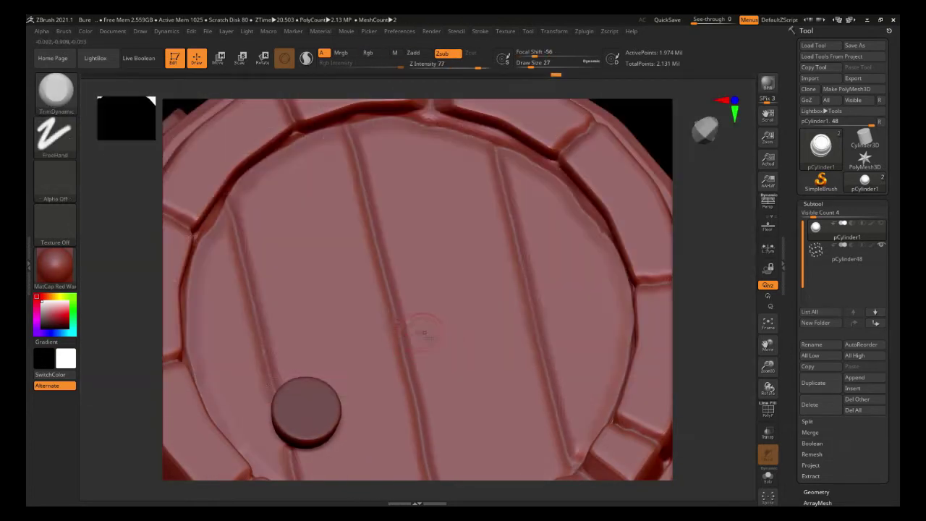
key("space")
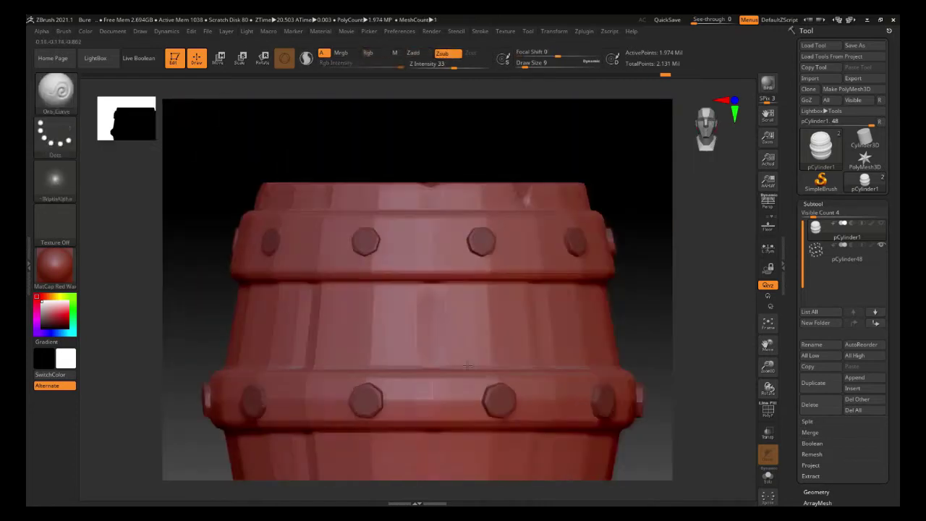
Step: Sharpen the vertical plank grooves on the staves between the metal bands with the Orb_Curve brush
left_click(585, 31)
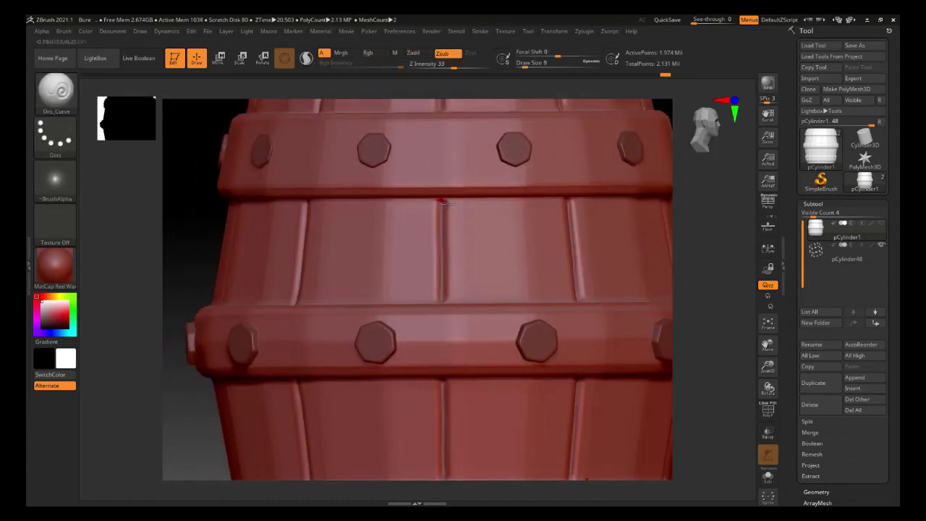
right_click_drag(446, 275, 448, 304)
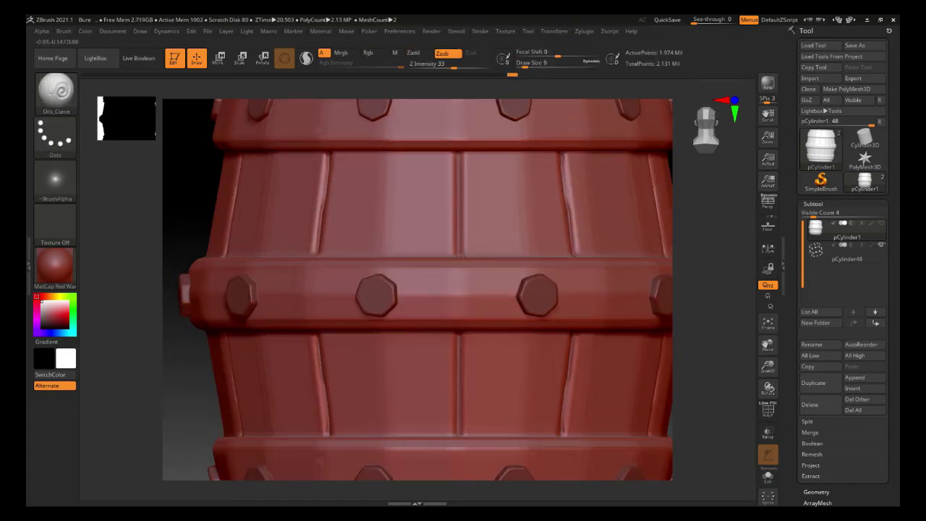
left_click_drag(709, 166, 683, 135)
left_click_drag(455, 197, 454, 253)
left_click_drag(458, 203, 460, 157)
left_click_drag(698, 156, 517, 217, "alt")
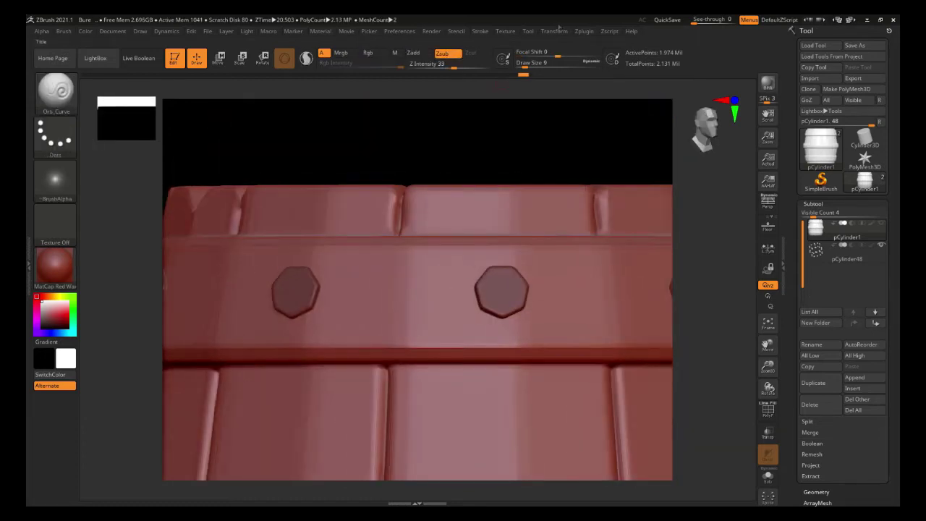
Step: Sharpen the grooves between the rim planks on their outer, upper and inner faces, smoothing one gap
right_click_drag(535, 300, 406, 236)
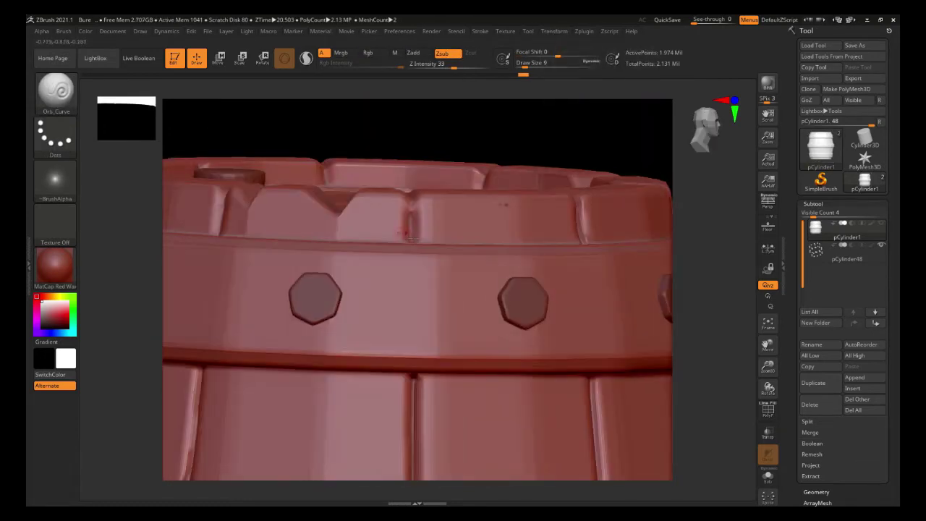
right_click_drag(418, 203, 510, 297)
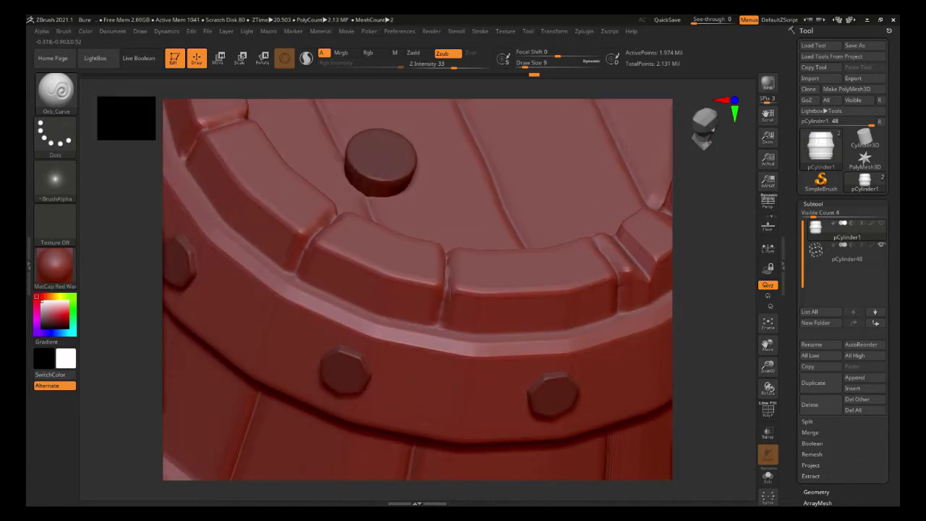
right_click_drag(454, 273, 553, 269, "ctrl")
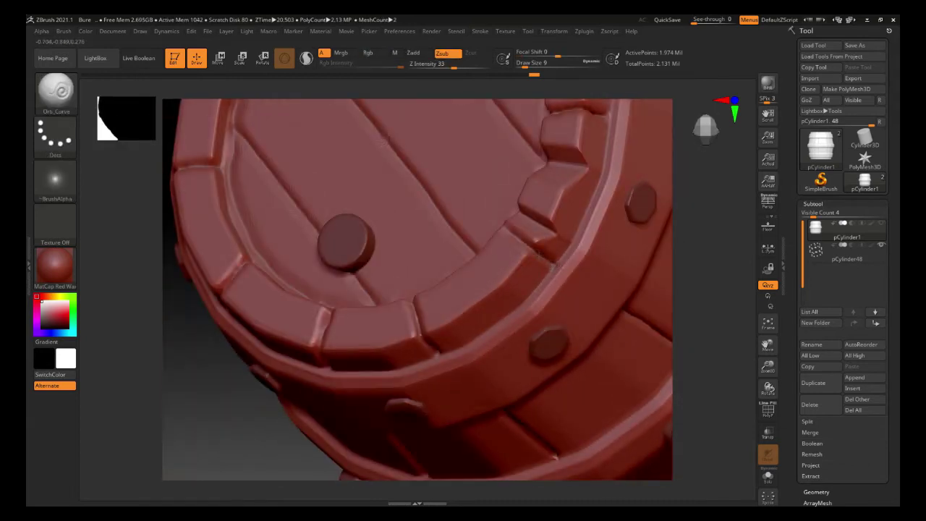
right_click_drag(416, 162, 434, 204, "alt")
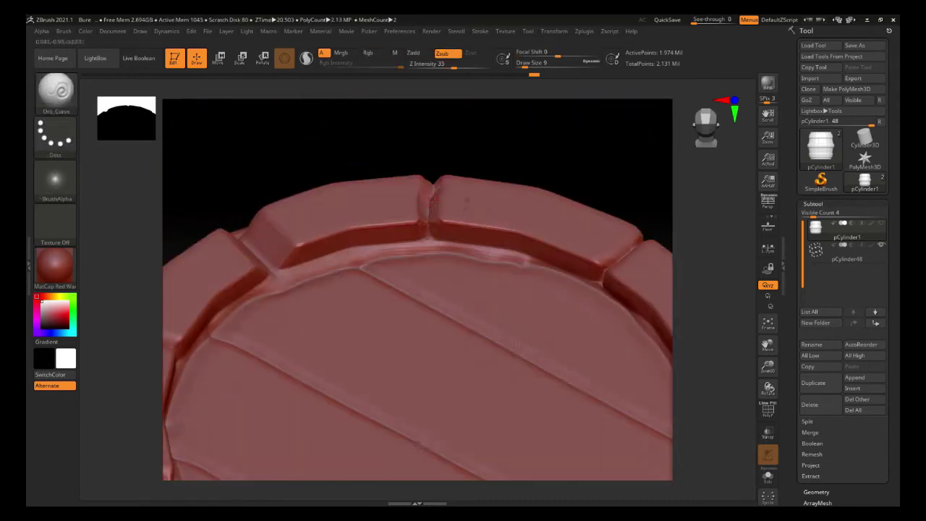
left_click_drag(433, 238, 432, 199, "shift")
mouse_move(432, 210)
right_mouse_down()
mouse_move(477, 170)
mouse_move(456, 206)
right_mouse_up()
mouse_move(455, 249)
right_mouse_down()
mouse_move(470, 297)
mouse_move(463, 412)
mouse_move(459, 391)
right_mouse_up()
right_click_drag(459, 390, 452, 249, "alt")
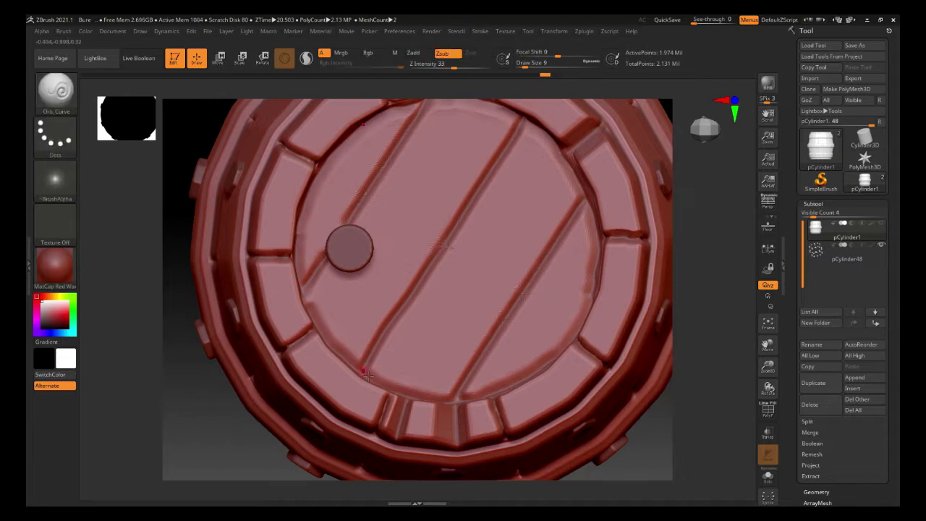
Step: Undo the last mirrored stroke, turn off symmetry, and trace sharper creases along the lid's plank grooves
key("ctrl+z")
mouse_move(562, 32)
left_click(564, 301)
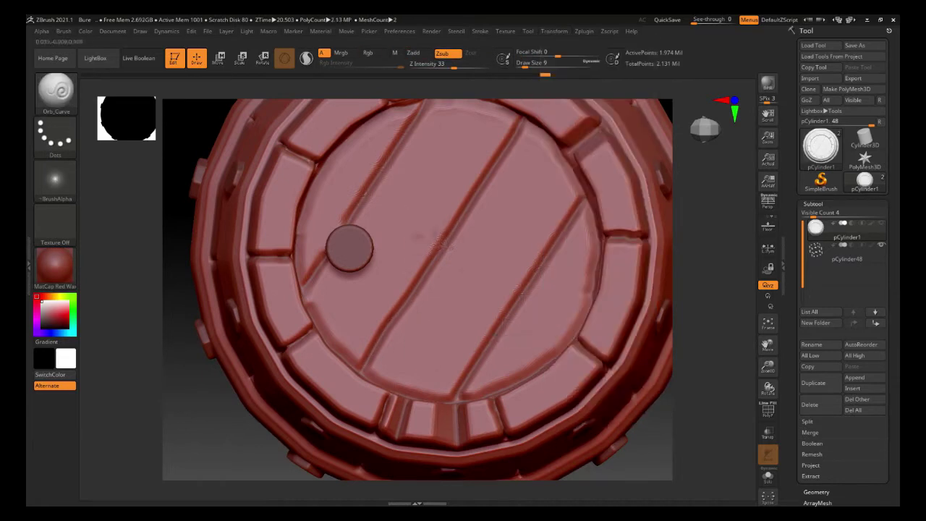
right_click_drag(499, 362, 478, 403, "shift")
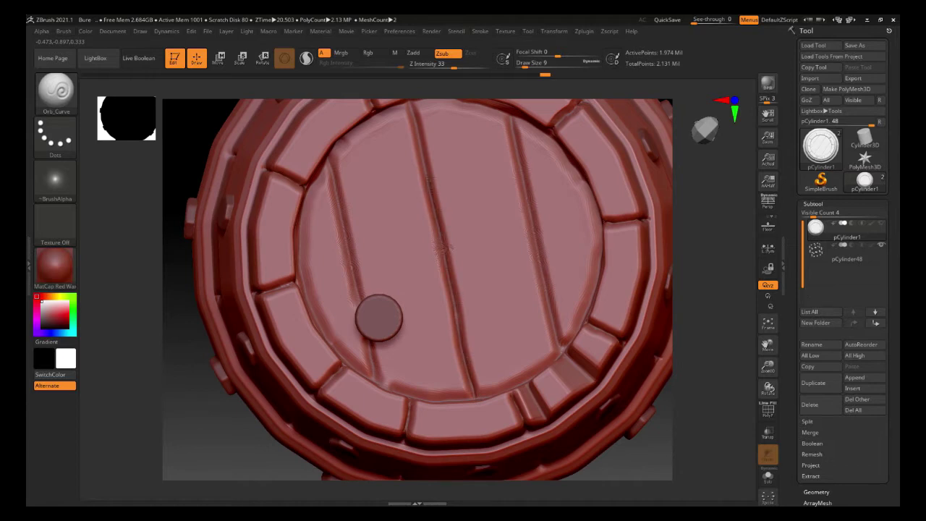
right_click(452, 300)
left_click(520, 249)
right_click_drag(520, 249, 490, 269, "alt")
left_click_drag(517, 339, 494, 265)
key("ctrl+z")
left_click_drag(494, 329, 470, 282)
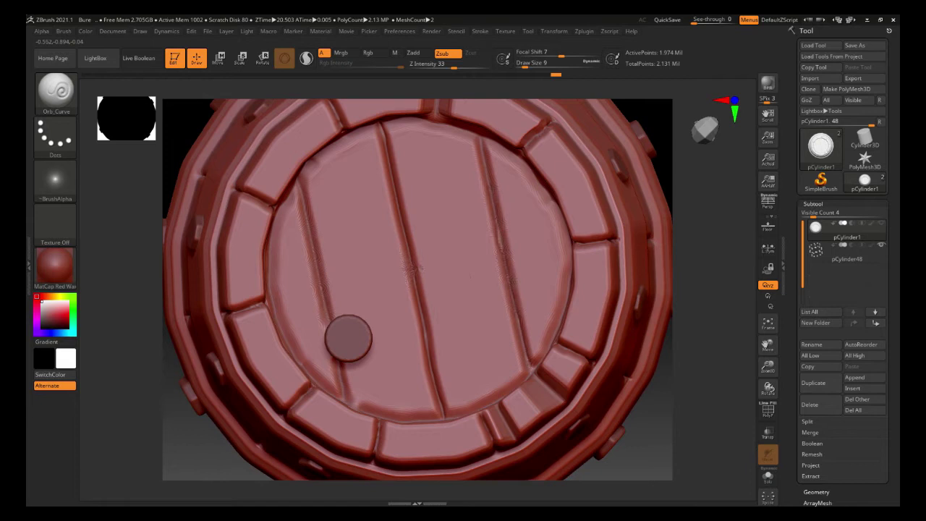
right_click_drag(470, 275, 618, 263, "alt")
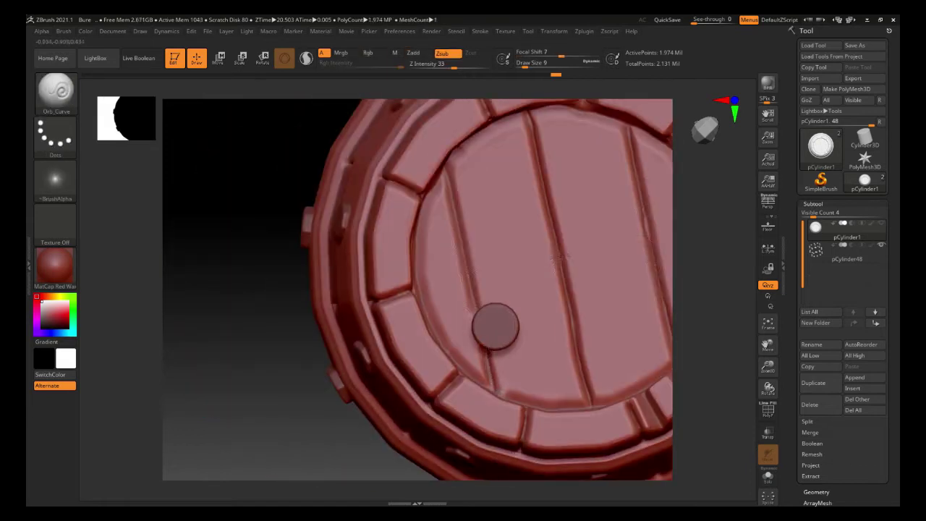
Step: Adjust the Transform symmetry options and turn the barrel to a straight side view
right_click_drag(533, 367, 425, 434, "alt")
right_click_drag(424, 434, 428, 341, "ctrl")
right_click_drag(427, 341, 472, 266)
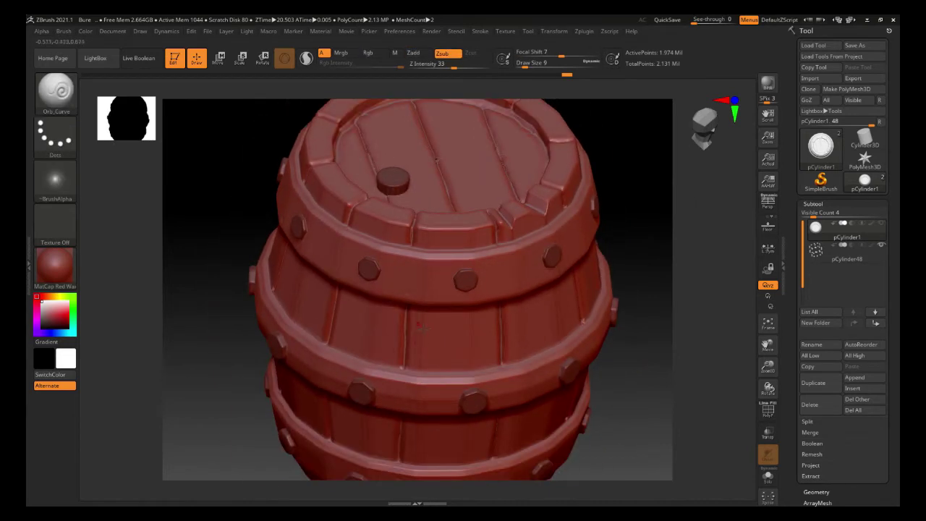
left_click(719, 137)
left_click(548, 33)
left_click(585, 291)
mouse_move(441, 248)
right_mouse_down()
mouse_move(513, 249)
mouse_move(500, 270)
mouse_move(426, 250)
right_mouse_up()
mouse_move(512, 247)
right_mouse_down("shift")
mouse_move(515, 235)
mouse_move(451, 271)
right_mouse_up("shift")
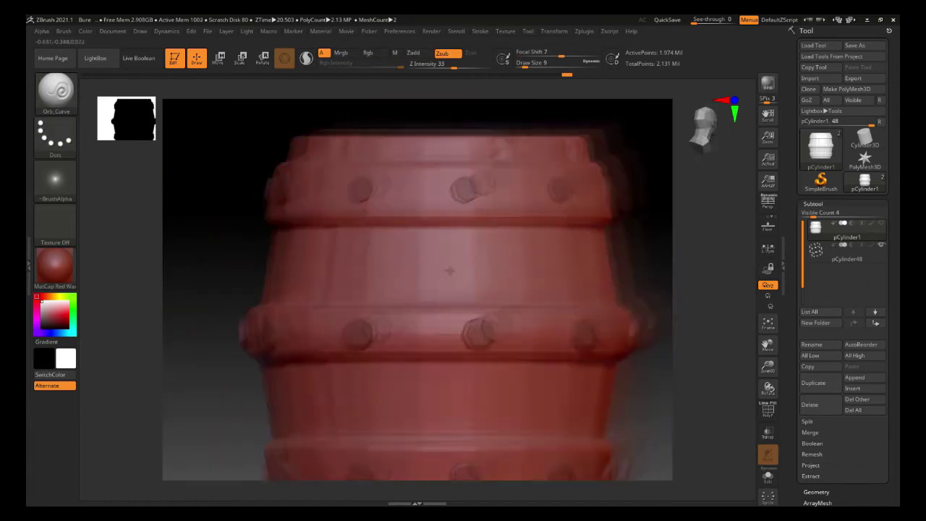
Step: Mask the upper, middle and lower metal bands across the barrel's full width, leaving the wooden staves unmasked
mouse_move(239, 163)
left_mouse_down("ctrl")
mouse_move(325, 194)
mouse_move(550, 236)
mouse_move(638, 231)
left_mouse_up("ctrl")
left_click_drag(224, 310, 659, 363, "ctrl")
left_click_drag(633, 164, 208, 229, "ctrl")
right_click_drag(409, 359, 403, 250, "alt")
left_click_drag(216, 334, 638, 397, "ctrl")
right_click_drag(385, 326, 376, 434)
left_click_drag(198, 299, 605, 343, "ctrl")
right_click_drag(486, 390, 493, 420, "alt")
left_click_drag(217, 192, 600, 225, "ctrl")
left_click_drag(215, 130, 636, 193, "ctrl+alt")
Step: Carve thin vertical wood-grain lines and a swirling knot into the front stave
right_click_drag(413, 238, 427, 119)
right_click_drag(427, 195, 412, 127)
right_click_drag(412, 126, 396, 219, "alt")
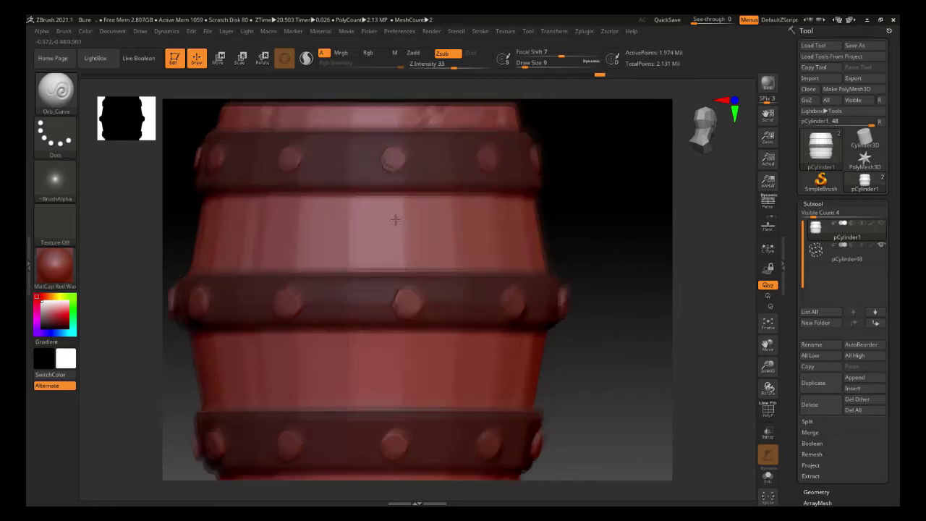
key("f")
key("ctrl+z")
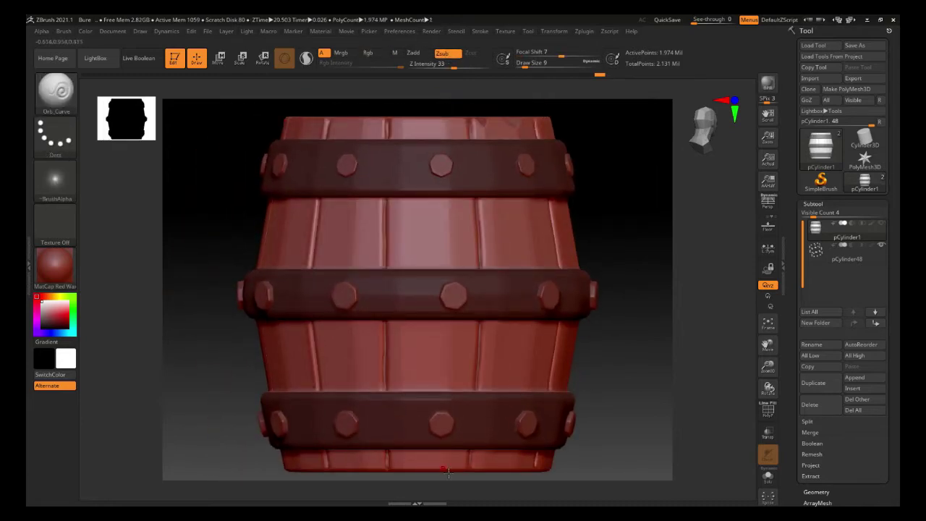
key("ctrl+z")
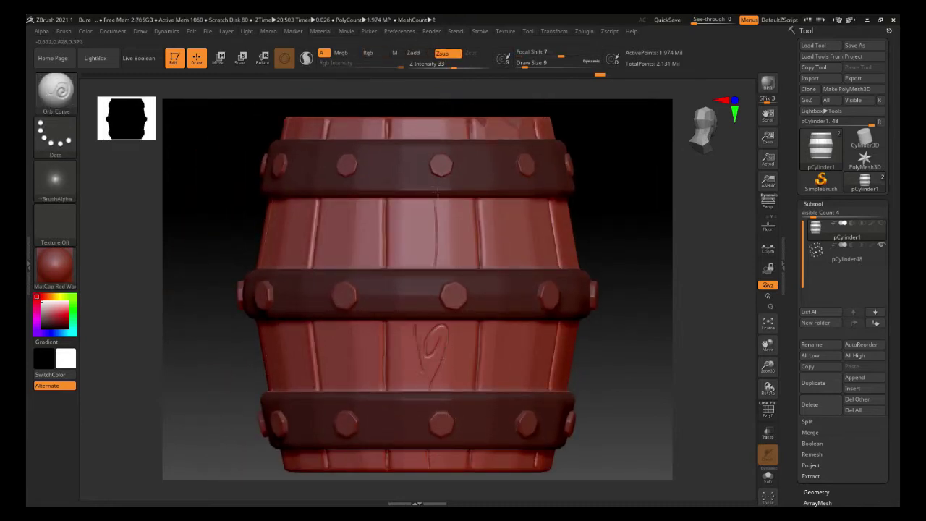
left_click_drag(460, 372, 478, 335)
mouse_move(410, 491)
left_mouse_down()
mouse_move(413, 463)
mouse_move(416, 476)
left_mouse_up()
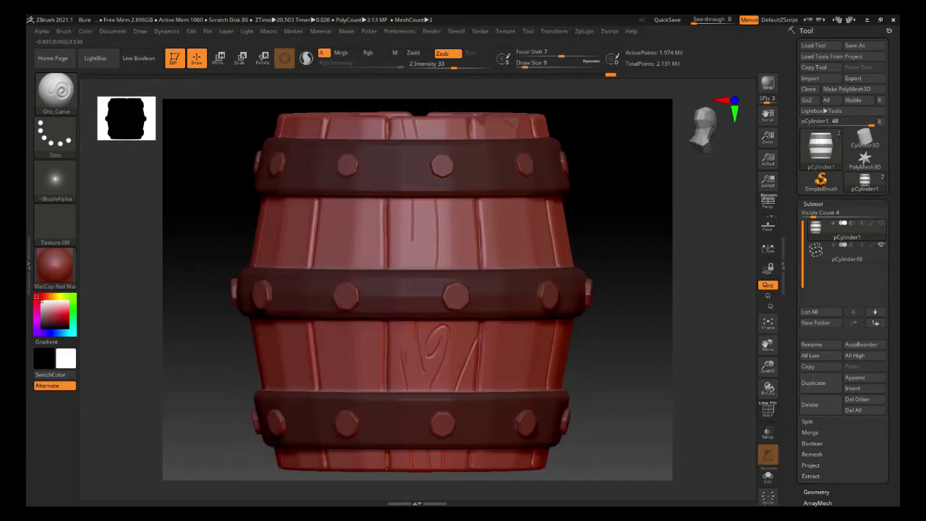
Step: Add more short grain lines to the front stave above the middle band, undoing the misplaced strokes
key("ctrl+z")
right_click_drag(418, 245, 395, 260, "alt")
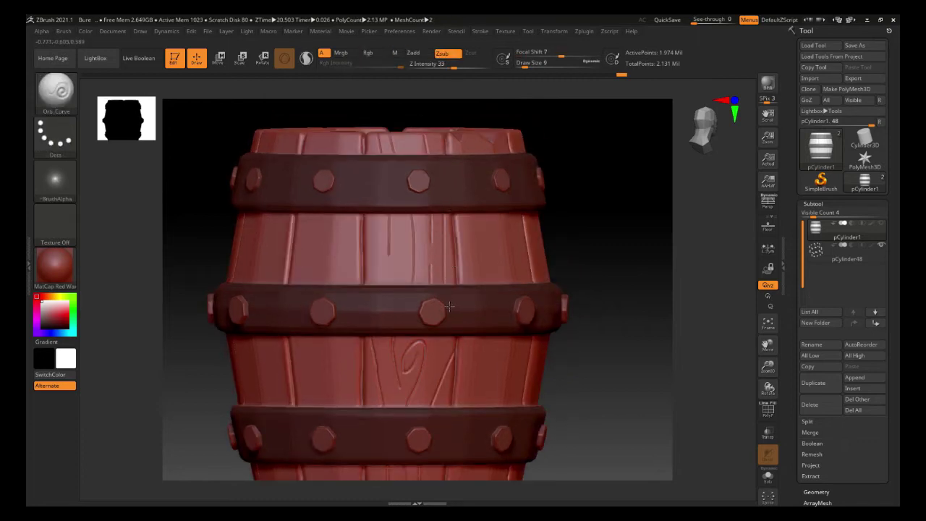
key("ctrl+z")
right_click_drag(406, 360, 438, 354, "alt")
left_click_drag(423, 277, 424, 252)
key("ctrl+z")
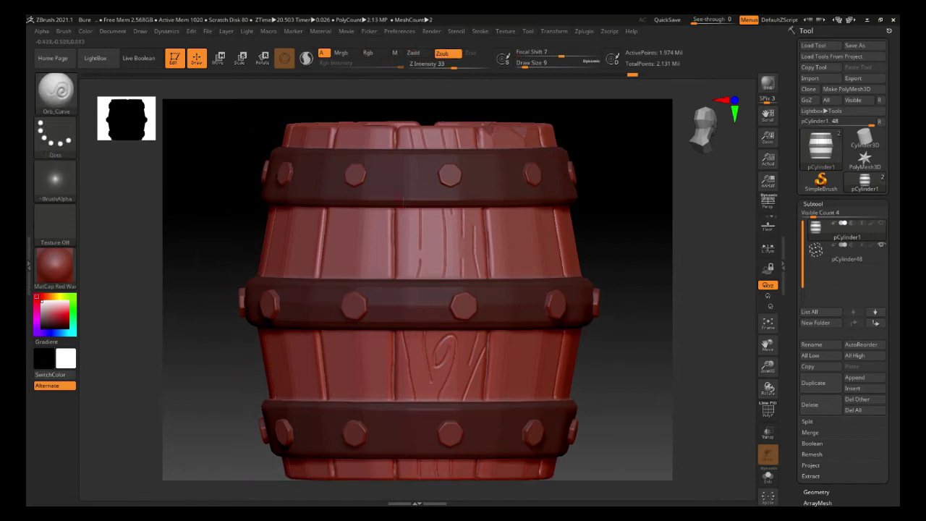
right_click_drag(404, 349, 407, 316, "alt")
mouse_move(454, 220)
right_mouse_down("ctrl")
mouse_move(465, 252)
mouse_move(518, 167)
mouse_move(492, 249)
mouse_move(436, 296)
right_mouse_up("ctrl")
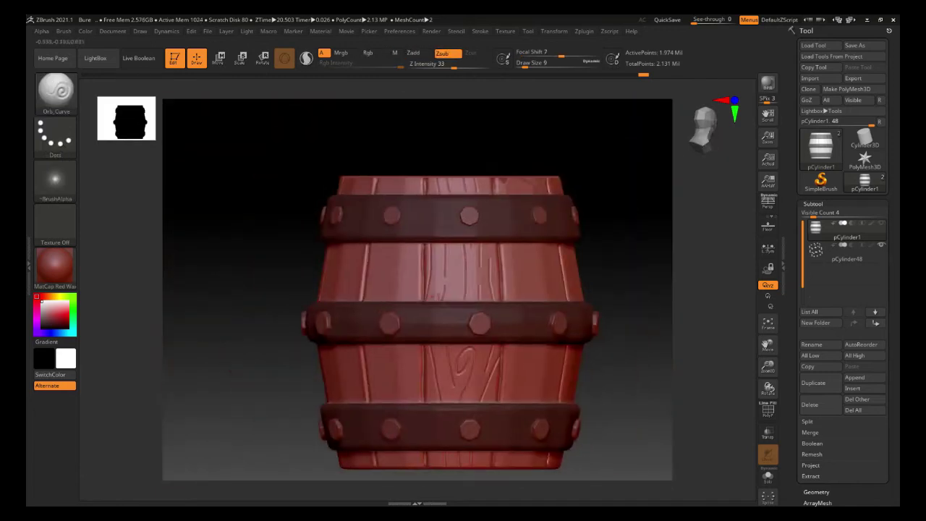
Step: Adjust the Orb_Curve brush's focal shift and draw size, testing each setting with a stroke down the front stave
left_click_drag(569, 58, 571, 57)
left_click_drag(528, 66, 535, 66)
left_click_drag(440, 252, 456, 299)
key("ctrl+z")
right_click_drag(463, 279, 432, 340, "ctrl")
key("space")
left_click_drag(470, 285, 476, 286)
left_click_drag(465, 239, 453, 326)
key("ctrl+z")
key("space")
left_click_drag(472, 280, 469, 280)
left_click_drag(463, 238, 451, 316)
key("ctrl+z")
key("space")
left_click_drag(474, 266, 471, 266)
left_click_drag(464, 234, 447, 326)
Step: Undo the latest strokes on the front stave
key("ctrl+z")
key("ctrl+z")
key("ctrl+z")
key("ctrl+z")
key("ctrl+z")
key("ctrl+z")
key("ctrl+z")
key("ctrl+z")
key("ctrl+z")
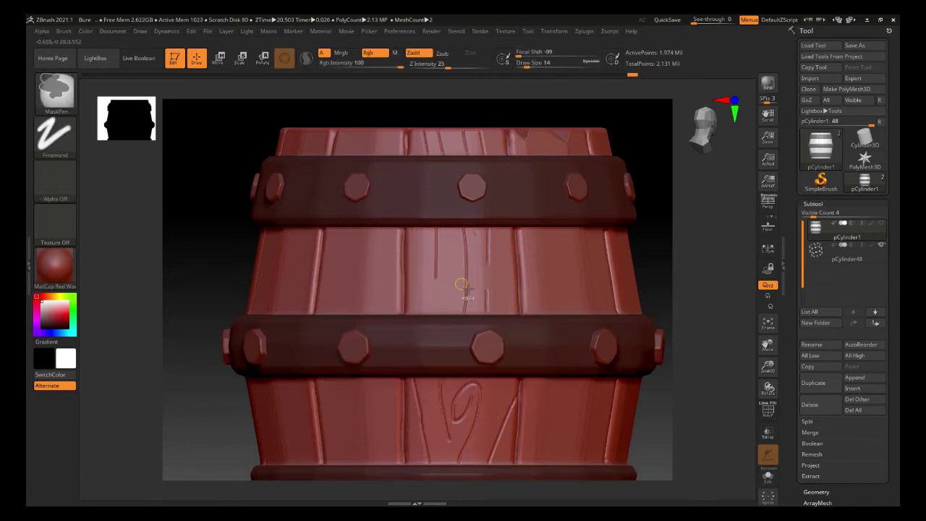
Step: Set the brush's Z intensity to 39 and undo the test strokes and the earlier grain on the front stave
right_click_drag(463, 289, 474, 250, "ctrl")
left_click_drag(476, 241, 465, 321)
key("ctrl+z")
key("space")
key("ctrl+z")
left_click_drag(454, 67, 458, 68)
key("ctrl+z")
Step: Carve new wavy grain lines into the front stave above and below the middle band, with a swirling knot in the upper part
mouse_move(474, 240)
left_mouse_down()
mouse_move(467, 311)
mouse_move(460, 167)
mouse_move(468, 273)
mouse_move(454, 429)
left_mouse_up()
left_click_drag(427, 380, 423, 374)
right_click_drag(427, 372, 416, 373)
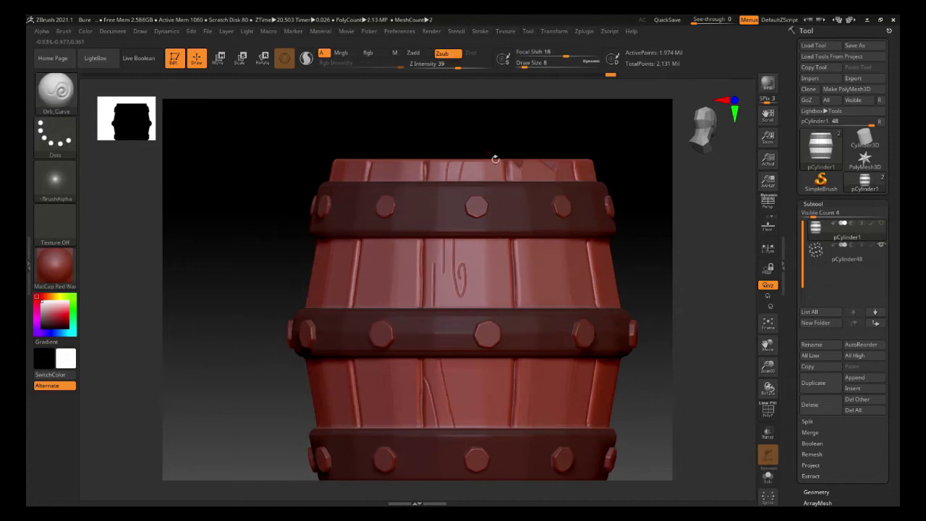
left_click_drag(490, 159, 490, 210)
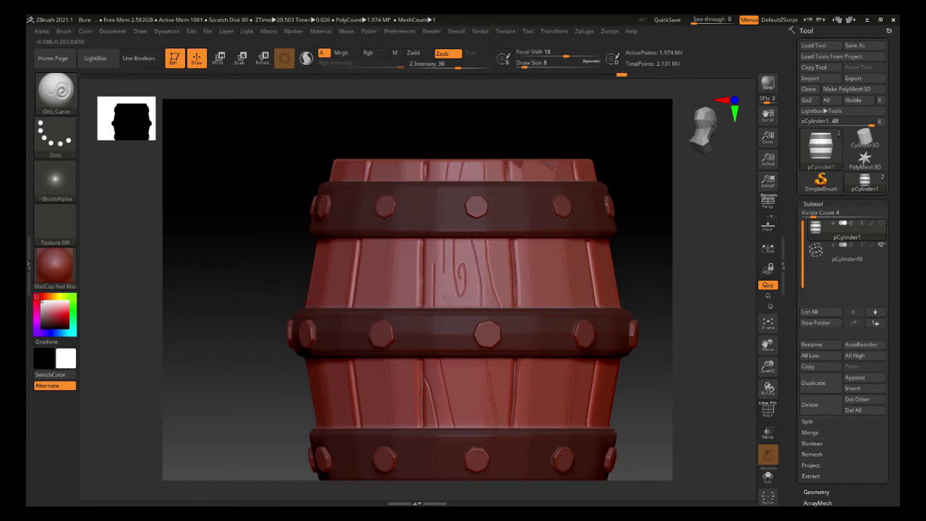
Step: Smooth parts of the grain lines around the knot on the stave below the upper band
right_click_drag(474, 282, 474, 354, "ctrl")
right_click_drag(474, 354, 441, 329)
key("shift")
right_click_drag(385, 299, 343, 94, "alt")
left_click_drag(314, 317, 310, 306, "shift")
right_click_drag(310, 306, 311, 250, "ctrl")
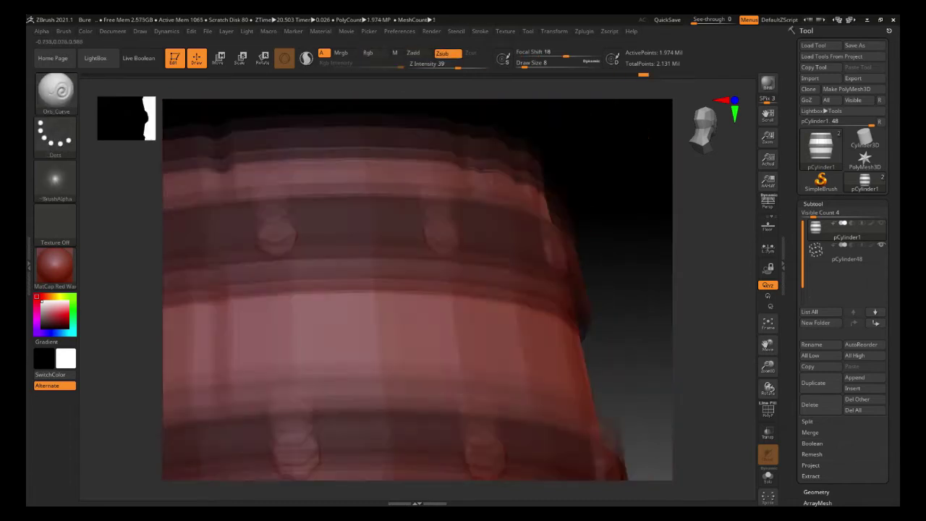
key("shift")
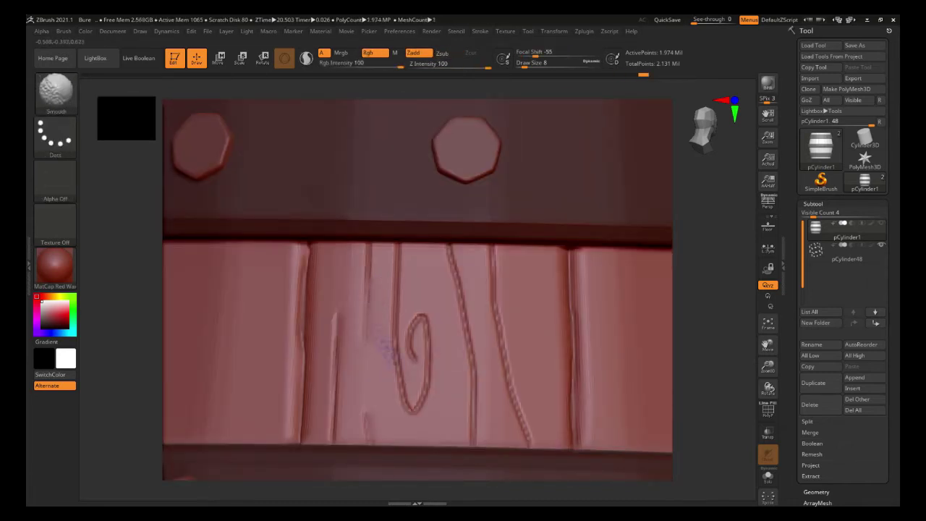
left_click_drag(409, 343, 411, 360, "shift")
key("shift")
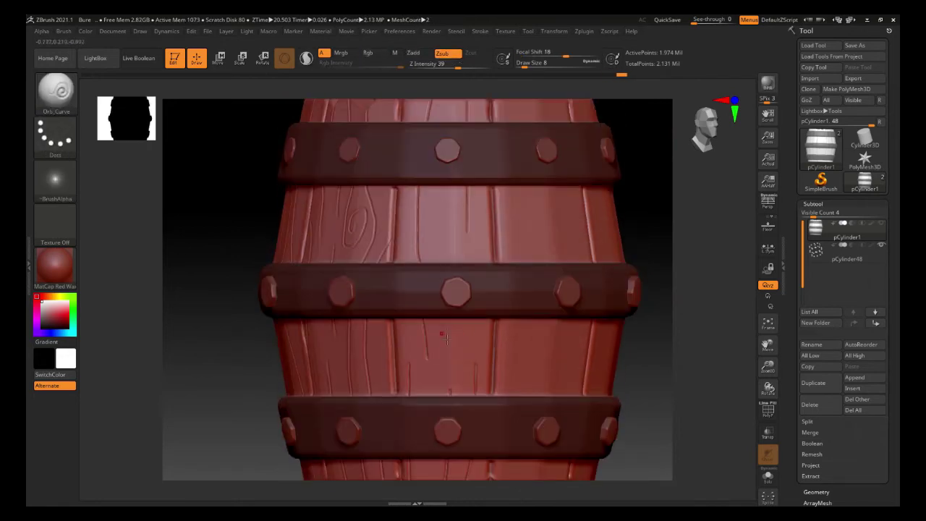
Step: Carve vertical grain lines and a hooked knot into further plain staves, turning off symmetry for the strokes
left_click_drag(450, 263, 450, 226)
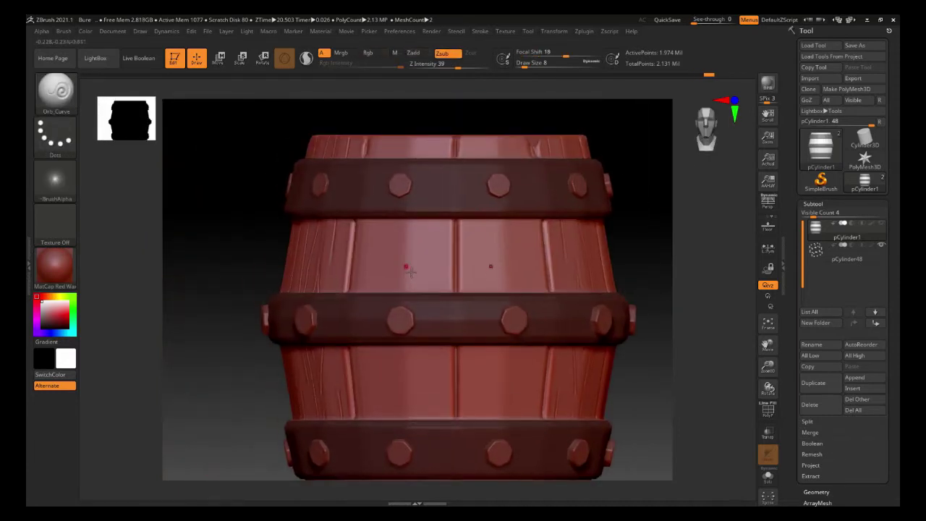
left_click(557, 33)
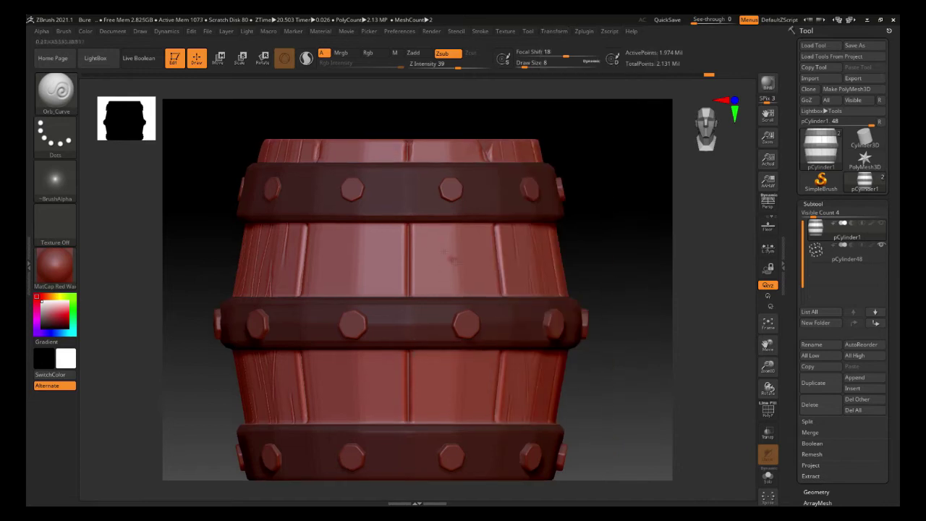
right_click_drag(452, 259, 427, 138)
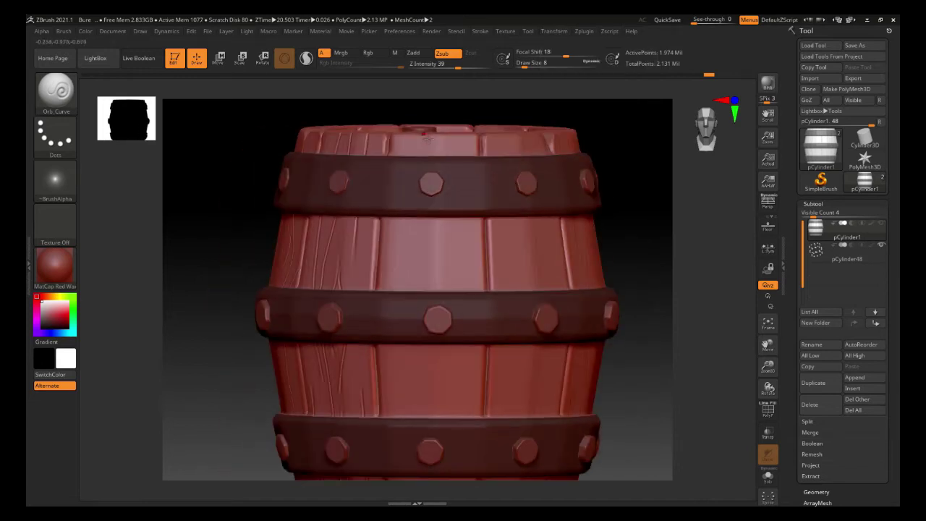
left_click_drag(424, 244, 415, 254)
right_click_drag(434, 235, 468, 176, "alt")
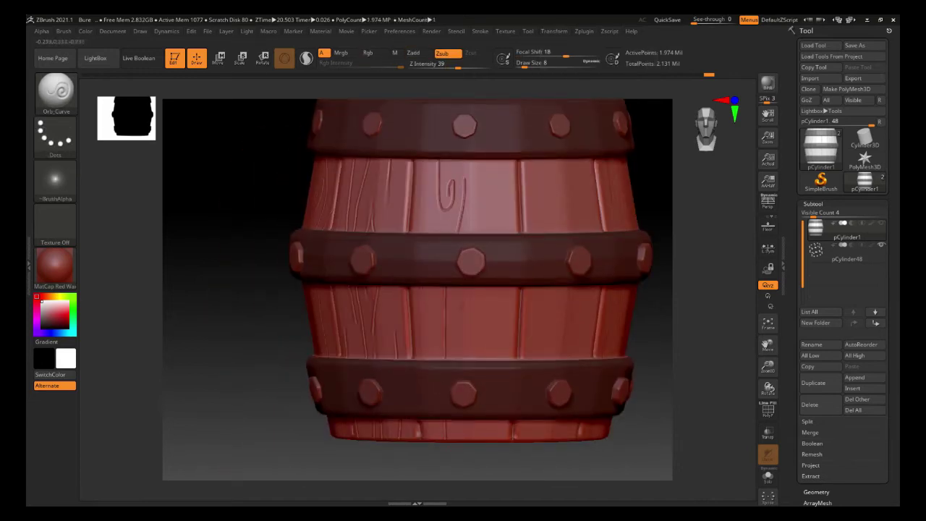
Step: Carve wavy grain lines beside the hooked knot on the stave above the middle band, and lines below it and into the rims
left_click_drag(484, 436, 485, 439)
right_click_drag(485, 405, 497, 469, "alt")
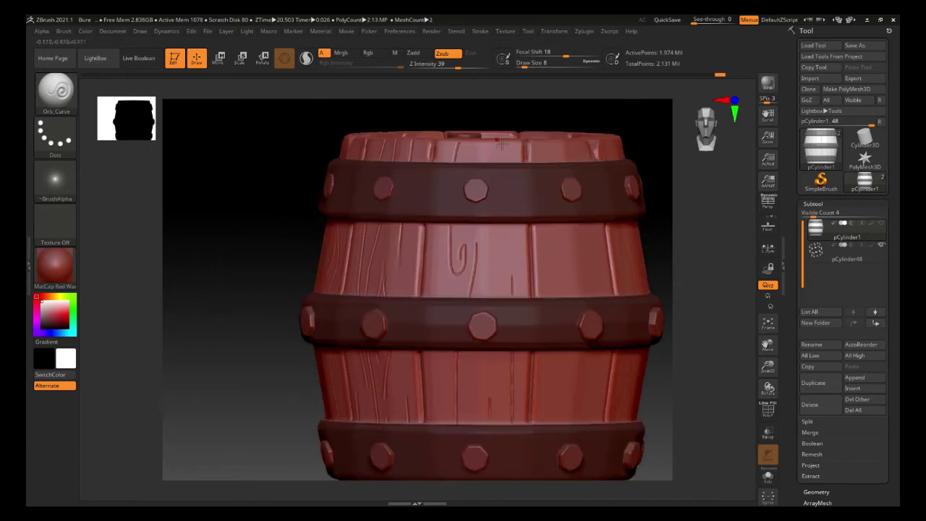
left_click_drag(507, 226, 528, 258)
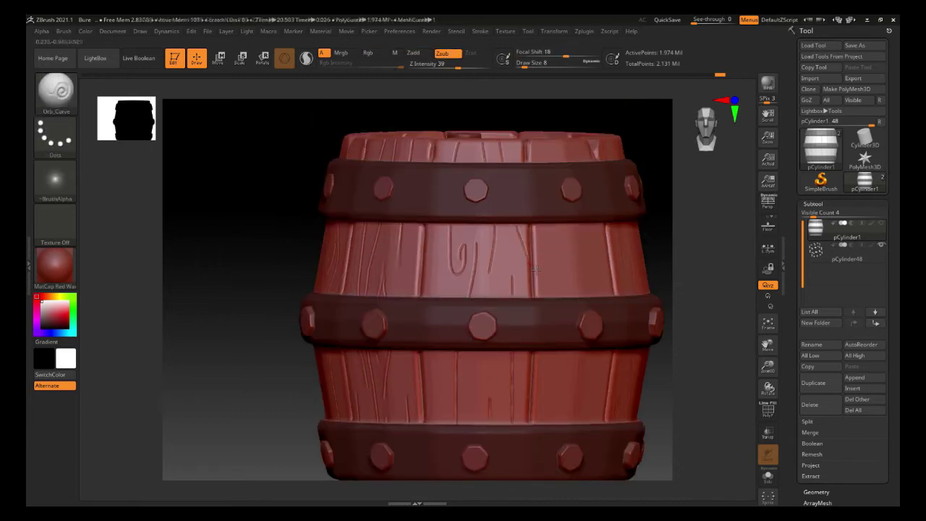
right_click_drag(433, 212, 449, 216, "alt")
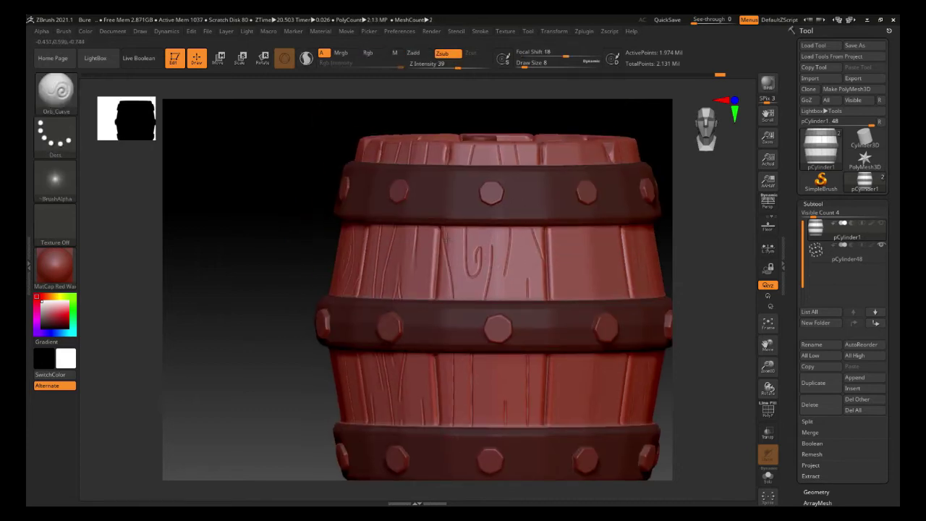
right_click_drag(497, 427, 503, 313, "alt")
right_click_drag(499, 136, 419, 305, "alt")
left_click_drag(418, 302, 418, 327)
Step: Carve slanted grain lines into the next plain stave above the middle band and a looped knot below it, undoing unwanted strokes
right_click_drag(655, 237, 575, 230)
right_click_drag(575, 230, 662, 137, "alt")
left_click_drag(512, 236, 510, 385)
key("ctrl+z")
mouse_move(501, 351)
left_mouse_down()
mouse_move(510, 356)
mouse_move(504, 369)
left_mouse_up()
key("ctrl+z")
key("ctrl+z")
left_click_drag(524, 317, 515, 374)
left_click_drag(501, 190, 511, 257)
right_click_drag(505, 326, 499, 291)
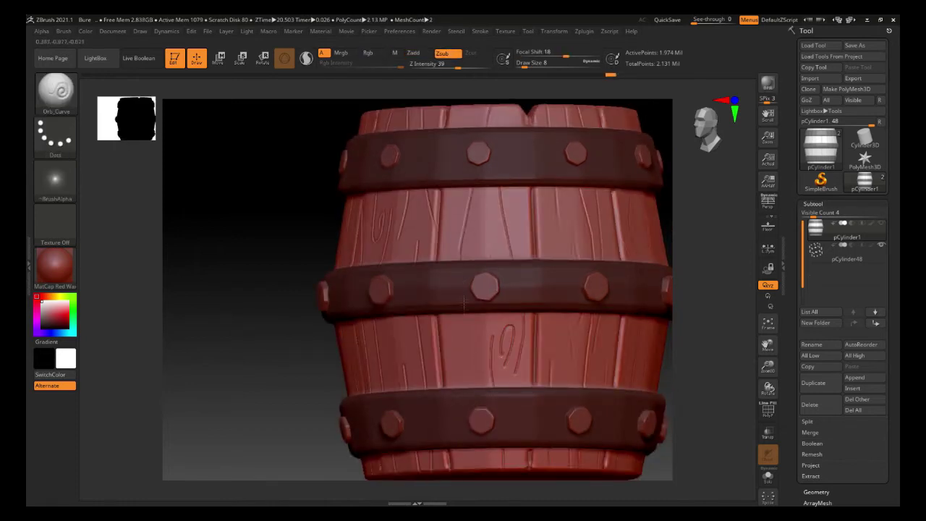
Step: Carve grain on the following stave, with a hooked knot just above the middle band and long lines below it
right_click_drag(446, 201, 472, 251, "alt")
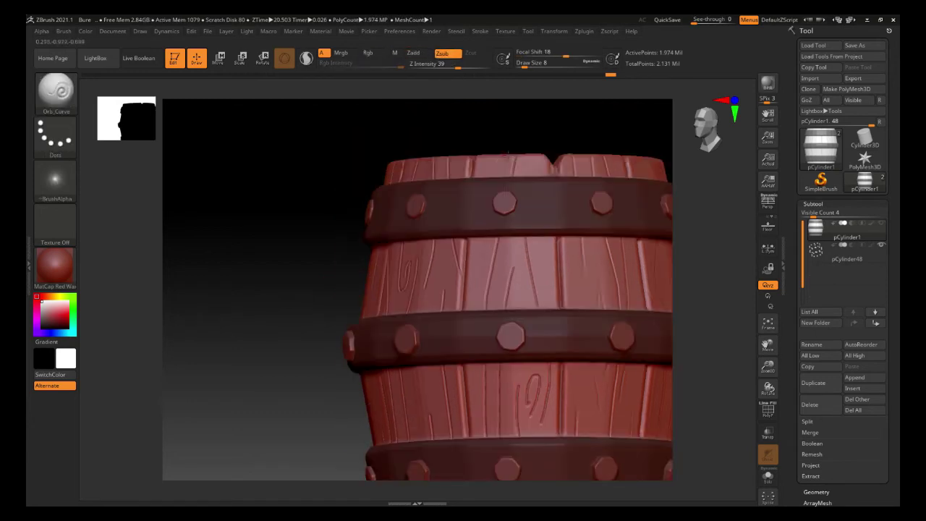
right_click_drag(521, 269, 551, 240, "alt")
left_click_drag(495, 119, 498, 256)
right_click_drag(498, 257, 485, 192, "alt")
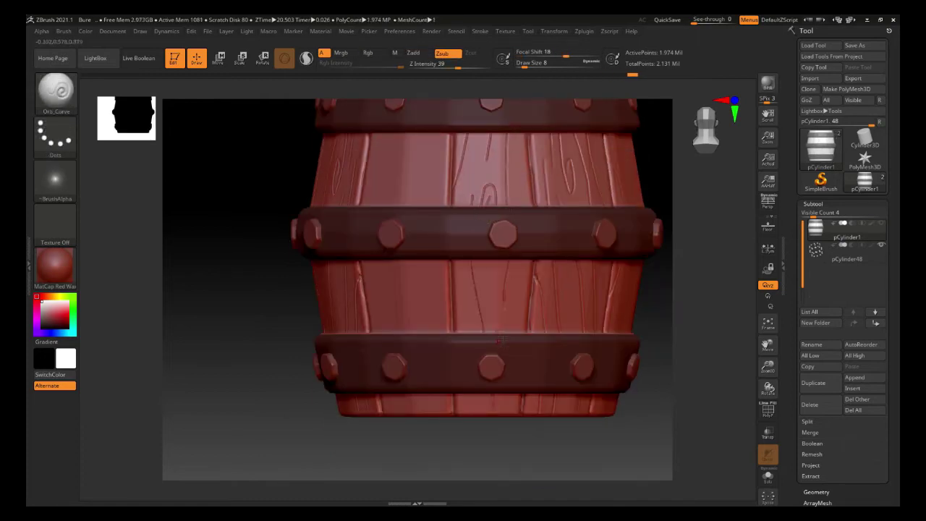
right_click_drag(494, 177, 518, 272, "alt")
right_click_drag(475, 272, 521, 241, "alt")
Step: Carve vertical grain lines into the last plain stave and its rims, with a spiral knot below the middle band
left_click_drag(488, 119, 488, 139)
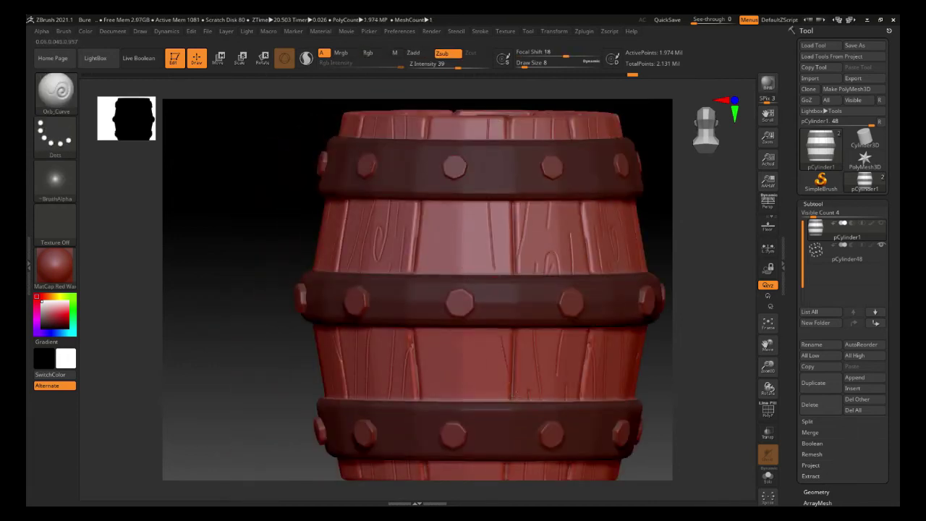
right_click_drag(514, 394, 523, 339, "alt")
key("ctrl+z")
left_click_drag(472, 216, 474, 152)
right_click_drag(476, 156, 486, 253, "alt")
right_click_drag(435, 322, 476, 207, "alt")
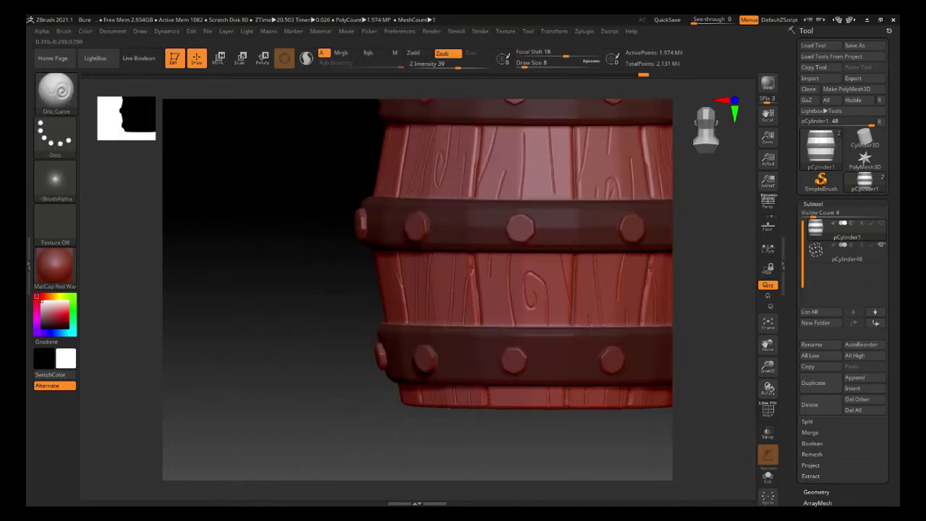
Step: Set the draw size to 29 and smooth parts of the grain lines on the stave with the spiral knot
key("space")
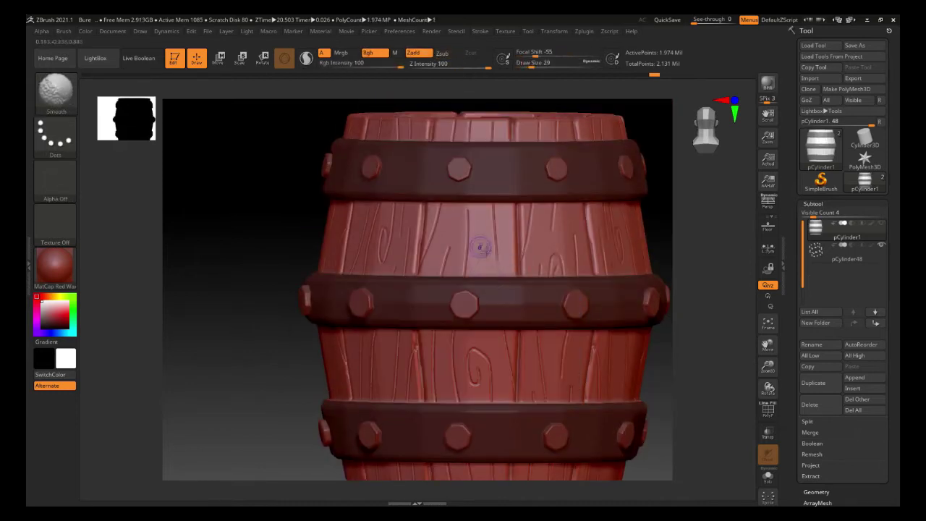
left_click_drag(480, 371, 479, 384, "shift")
right_click_drag(479, 383, 490, 317, "alt")
mouse_move(481, 181)
right_mouse_down("alt")
mouse_move(464, 324)
mouse_move(531, 339)
right_mouse_up("alt")
Step: Set the draw size to 16 and soften parts of the grain lines and knots on the remaining staves around the barrel
key("space")
left_click_drag(534, 336, 529, 337)
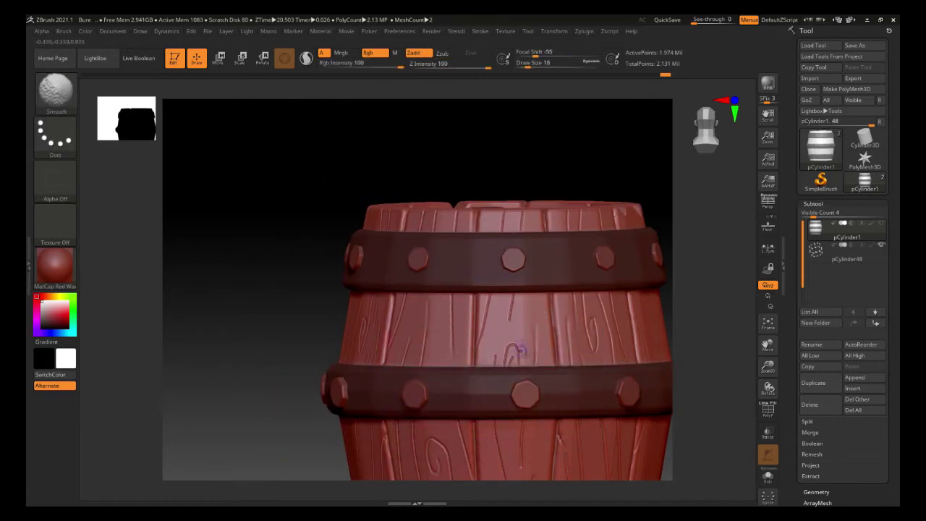
right_click_drag(492, 371, 487, 247, "alt")
left_click_drag(533, 354, 533, 359, "shift")
mouse_move(533, 354)
right_mouse_down("alt")
mouse_move(504, 460)
mouse_move(427, 460)
right_mouse_up("alt")
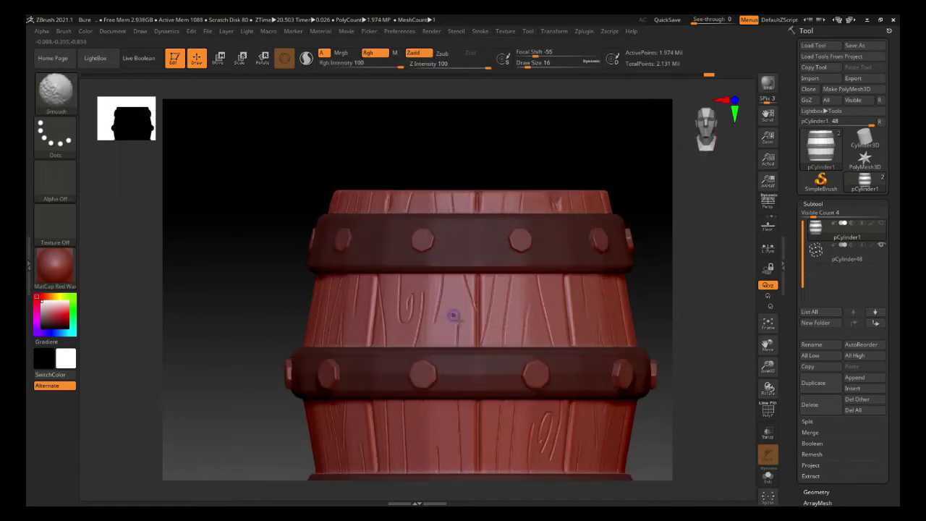
left_click_drag(420, 289, 423, 302, "shift")
right_click_drag(426, 327, 466, 183, "alt")
left_click_drag(466, 183, 465, 189, "shift")
right_click_drag(467, 186, 415, 254, "alt")
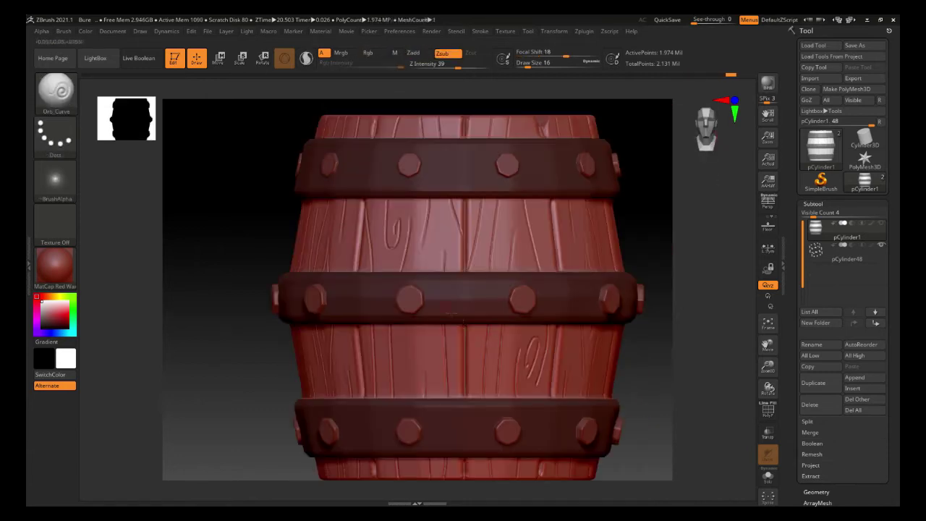
left_click_drag(415, 254, 395, 235, "shift")
Step: Set the draw size to 5 and carve fine grain lines into the lid planks and the blocks of the top rim
mouse_move(534, 367)
right_mouse_down("alt")
mouse_move(487, 283)
mouse_move(466, 283)
right_mouse_up("alt")
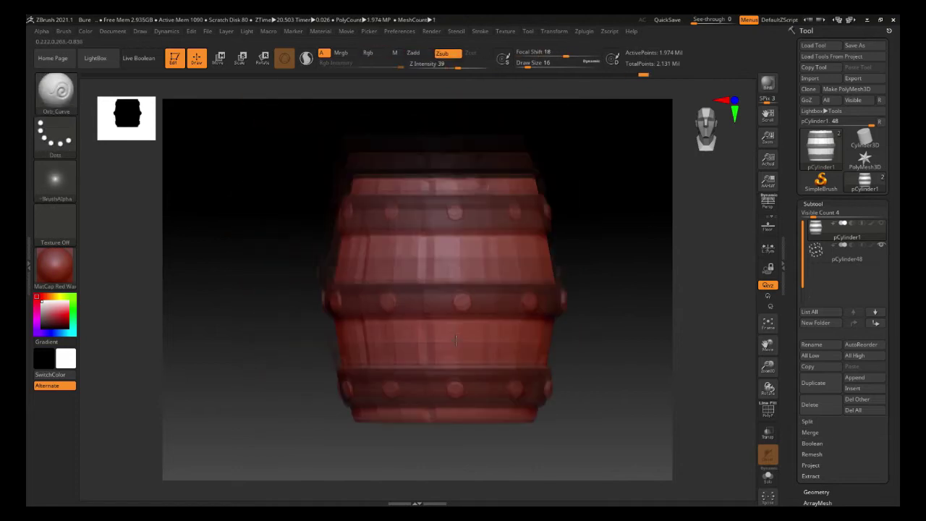
mouse_move(456, 289)
right_mouse_down("ctrl")
mouse_move(465, 310)
mouse_move(460, 304)
mouse_move(449, 344)
mouse_move(445, 332)
right_mouse_up("ctrl")
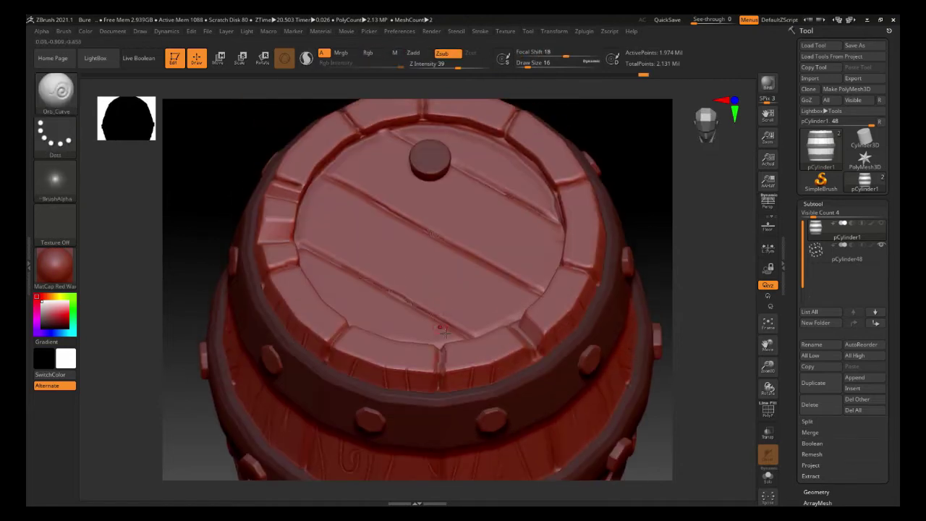
key("space")
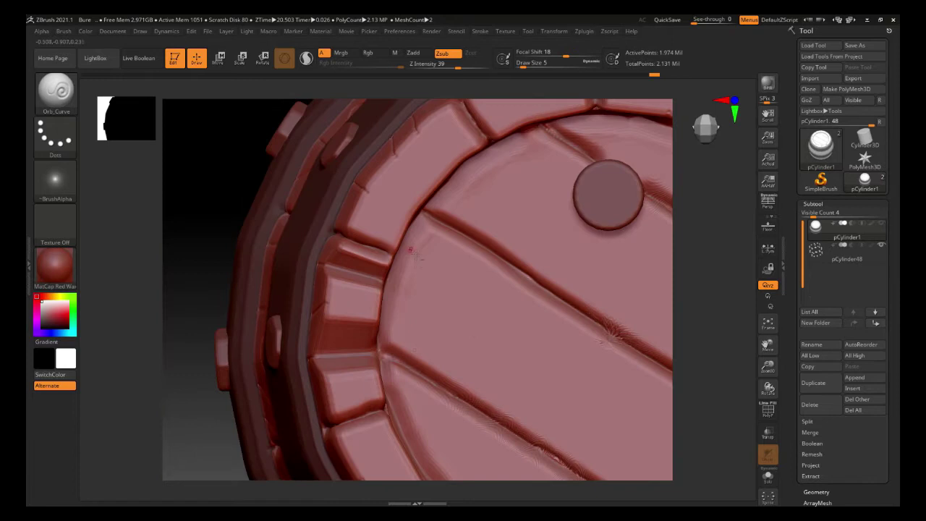
right_click_drag(410, 251, 396, 323, "alt")
left_click_drag(402, 205, 424, 232)
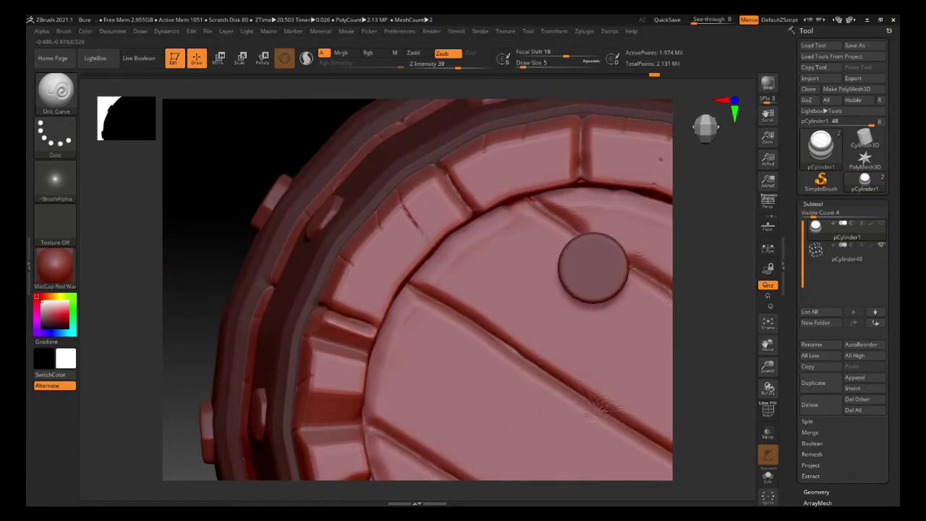
right_click_drag(469, 214, 361, 275, "alt")
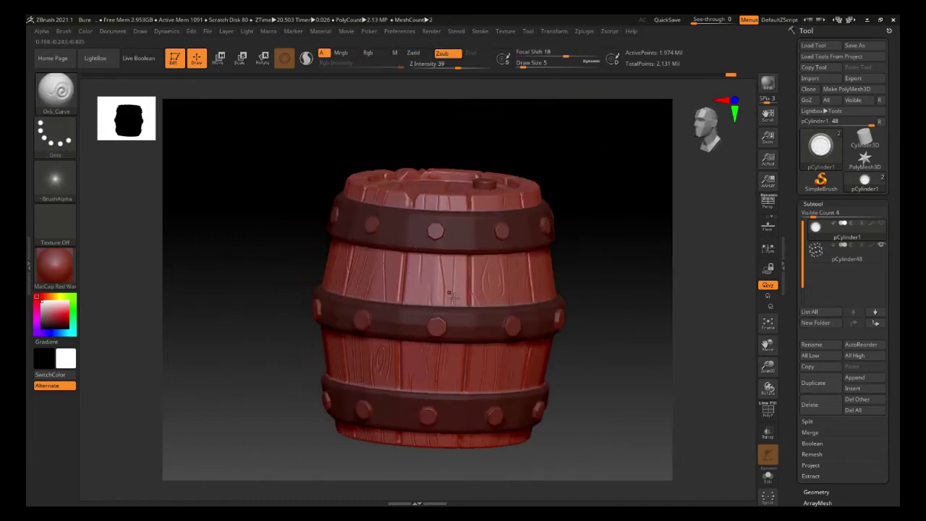
Step: Try a Rake brush stroke at draw size 14 on the lid and undo it
key("b")
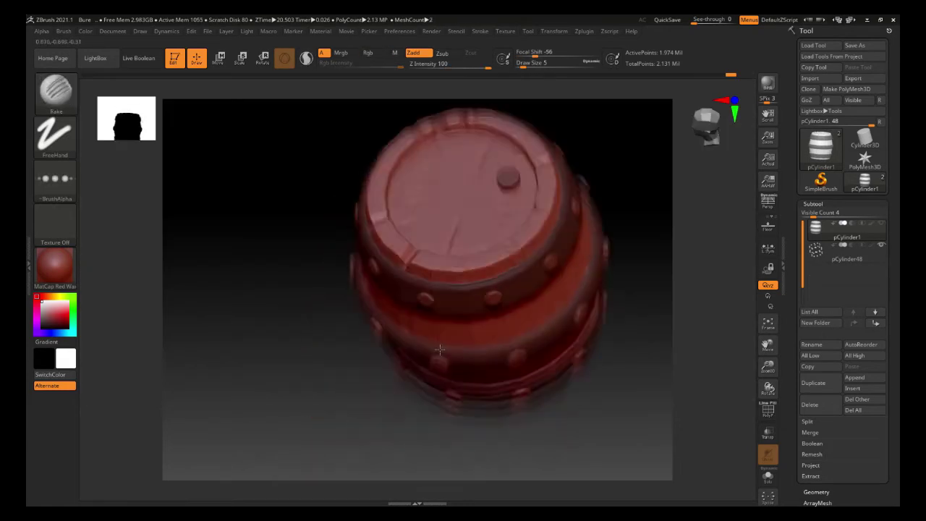
key("space")
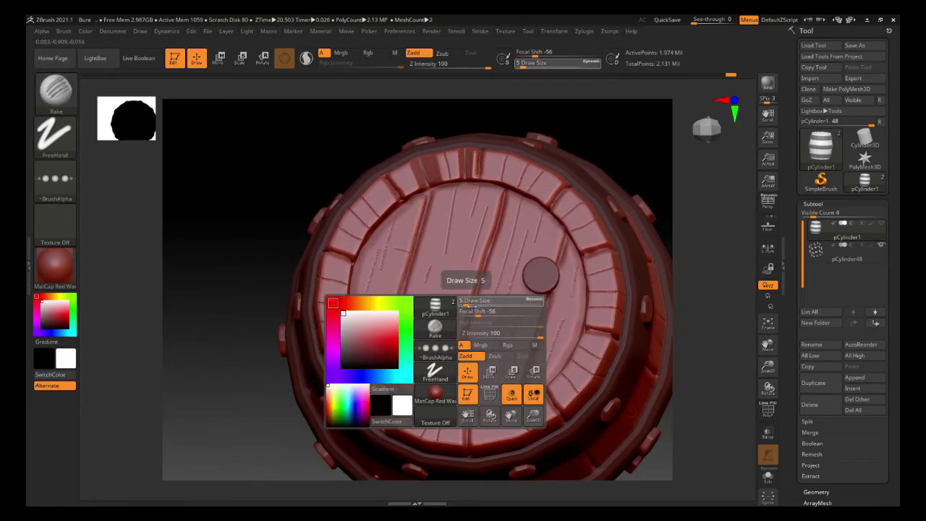
left_click_drag(466, 304, 470, 304)
left_click_drag(466, 218, 443, 340)
key("ctrl+z")
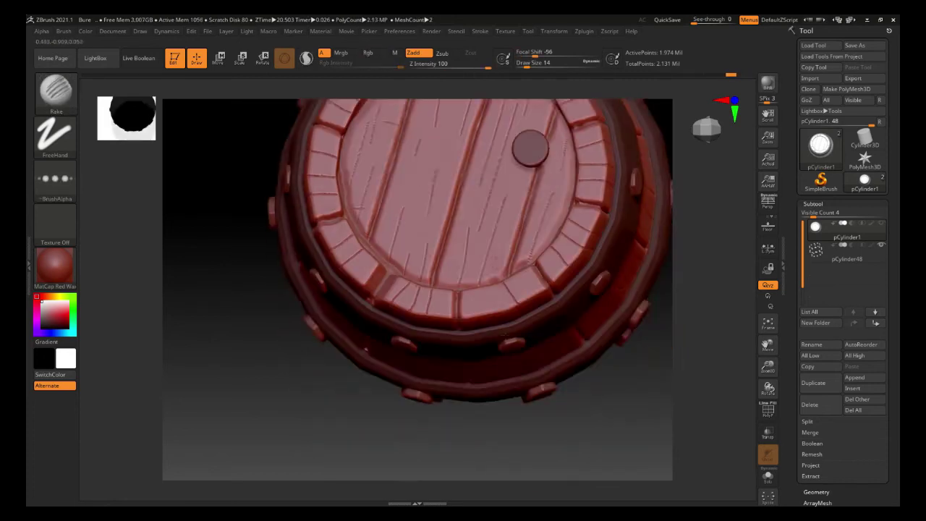
Step: Try the Fold brush on the barrel's lid and rim and undo the strokes
key("b")
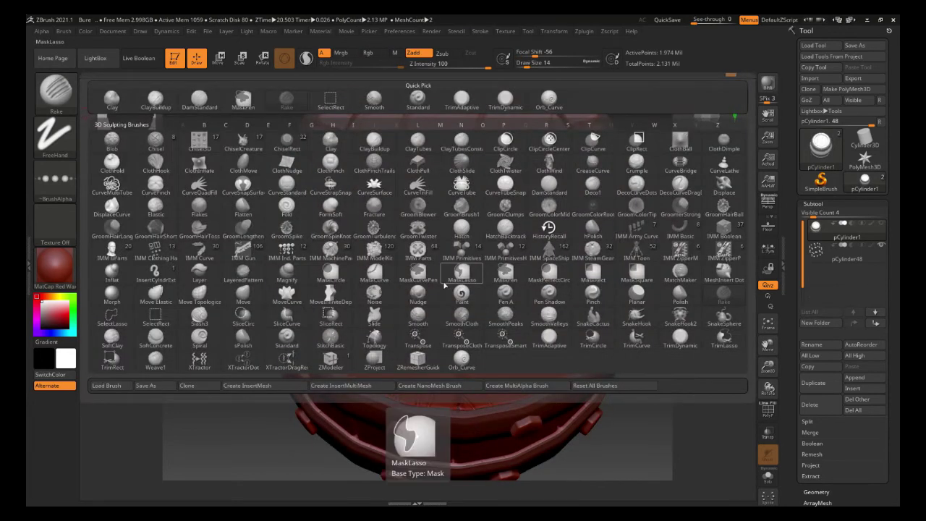
left_click(287, 208)
left_click_drag(454, 231, 435, 216)
key("ctrl+z")
left_click(56, 93)
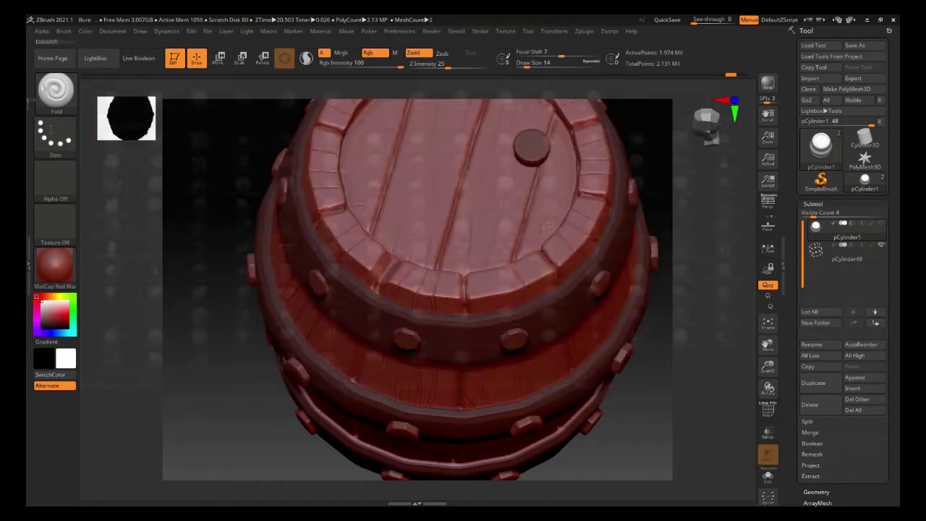
left_click_drag(203, 405, 217, 289)
left_click_drag(479, 272, 318, 318)
key("ctrl+z")
Step: Invert the mask so the metal bands can be sculpted, and switch to the TrimAdaptive brush
left_click(55, 92)
left_click(56, 93)
key("d")
key("s")
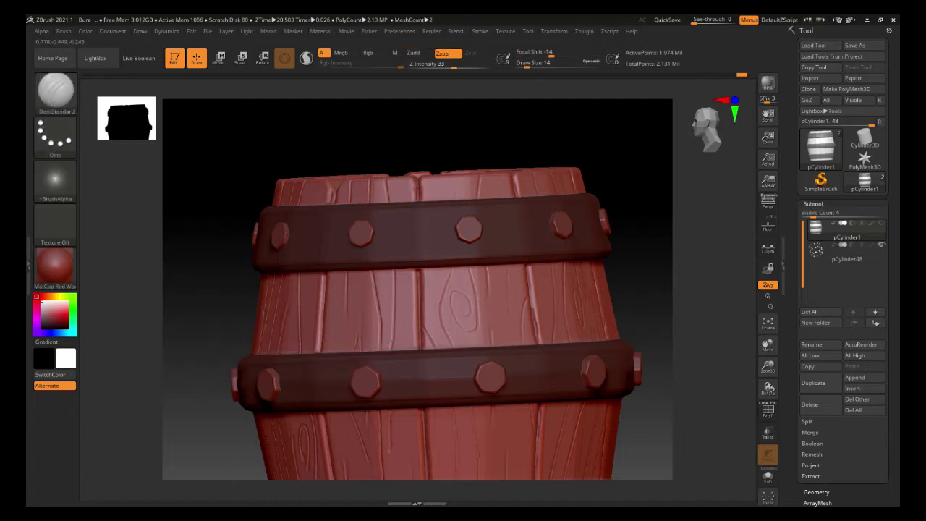
key("ctrl+i")
left_click(56, 93)
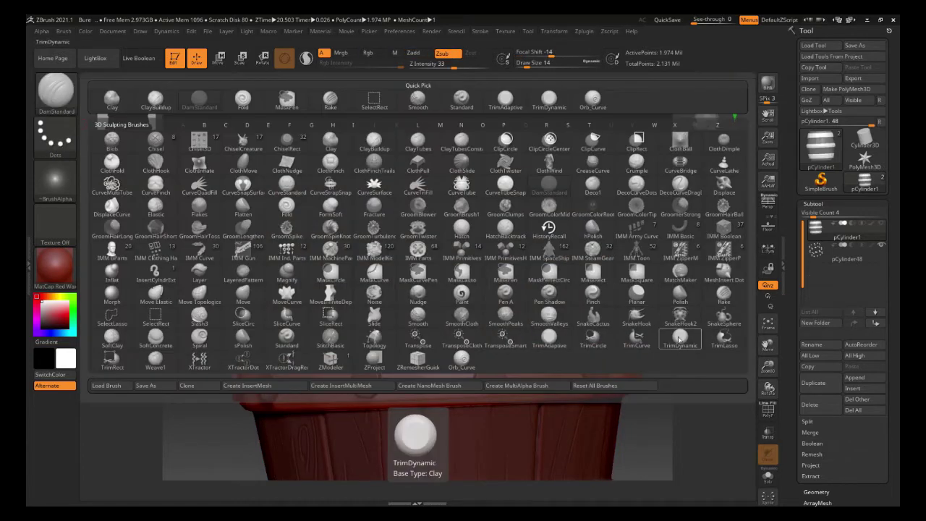
left_click(680, 338)
left_click(67, 102)
left_click(552, 343)
Step: Set the draw size to 25 and flatten worn facets along the top band's upper edge, undoing the last two strokes
key("space")
left_click_drag(431, 281, 437, 281)
left_click_drag(428, 261, 472, 267)
right_click_drag(422, 235, 443, 347)
mouse_move(443, 292)
left_mouse_down()
mouse_move(381, 295)
mouse_move(262, 279)
left_mouse_up()
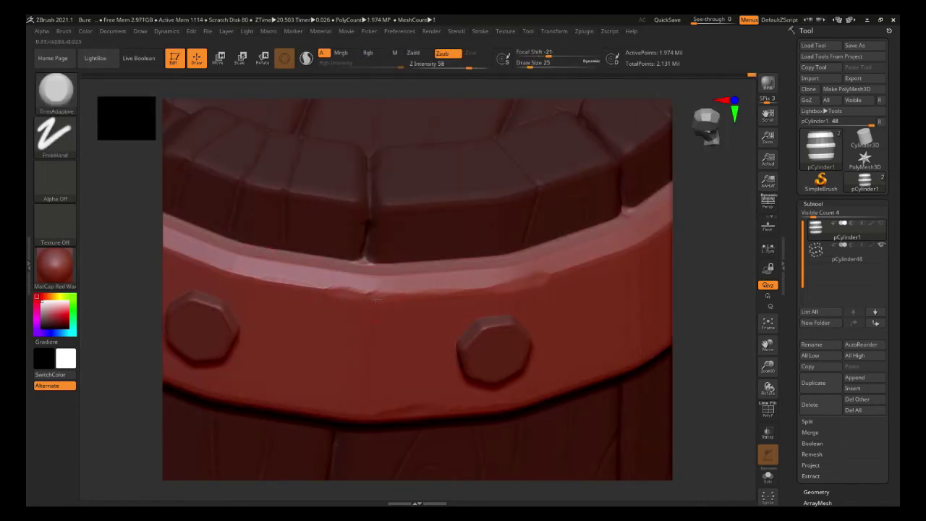
right_click_drag(374, 356, 322, 318)
key("ctrl+z")
key("ctrl+z")
Step: Switch to the TrimDynamic brush and flatten irregular facets into the edges and face of the top band around the barrel
right_click_drag(510, 338, 367, 345, "ctrl")
right_click_drag(406, 271, 405, 317)
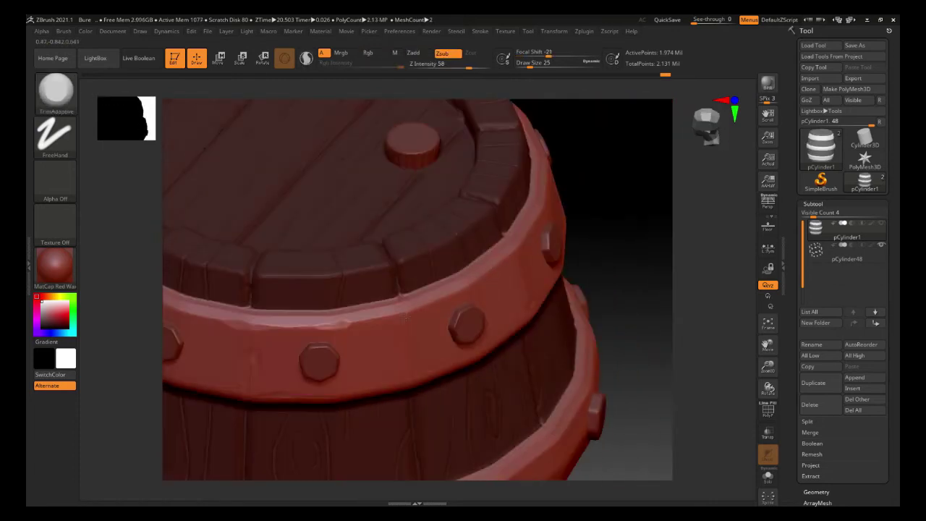
right_click_drag(422, 347, 373, 412)
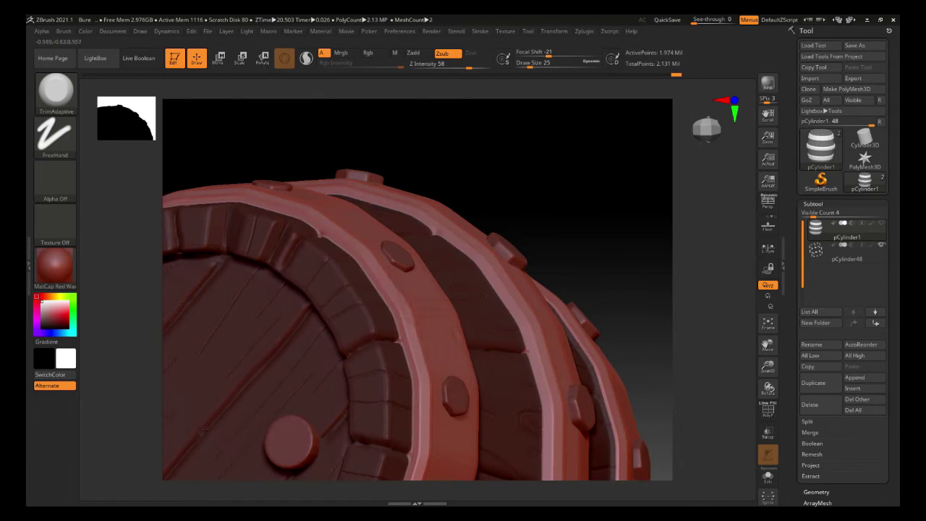
left_click(58, 105)
left_click(686, 341)
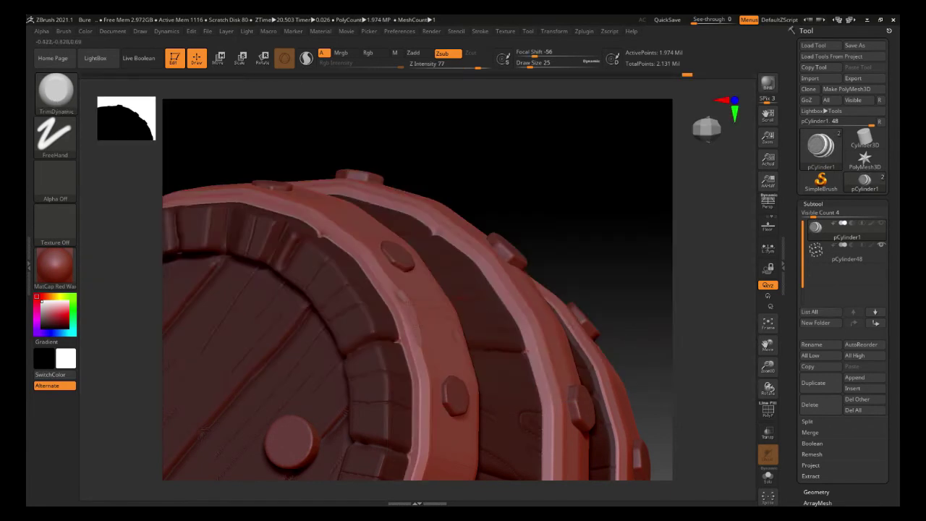
key("space")
right_click_drag(469, 355, 388, 183)
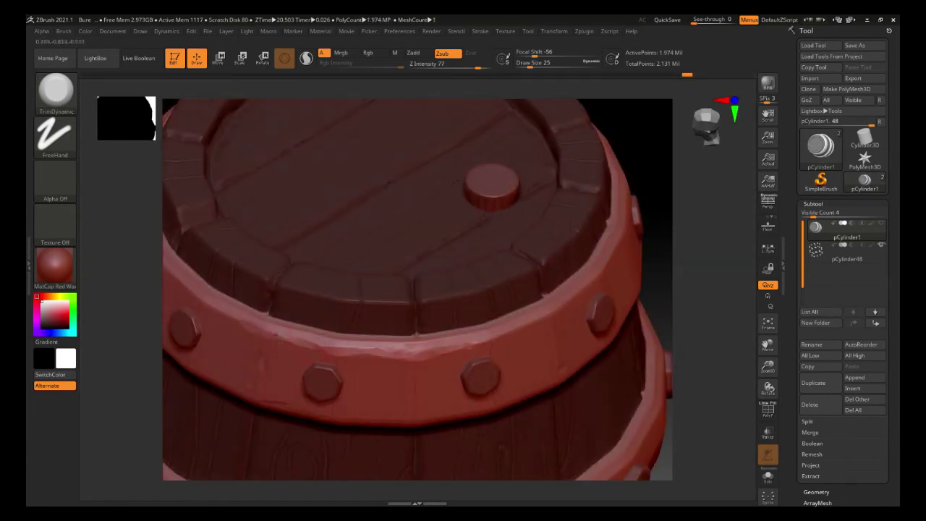
right_click_drag(278, 335, 728, 134)
right_click_drag(464, 431, 636, 409)
right_click_drag(463, 376, 405, 239)
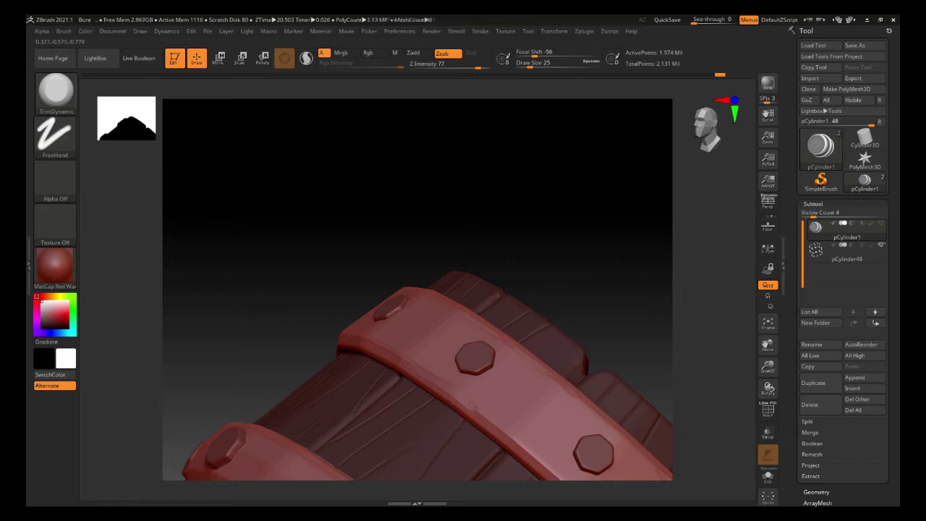
Step: Flatten uneven facets into the edges and face of the middle band
right_click_drag(550, 419, 450, 293, "alt")
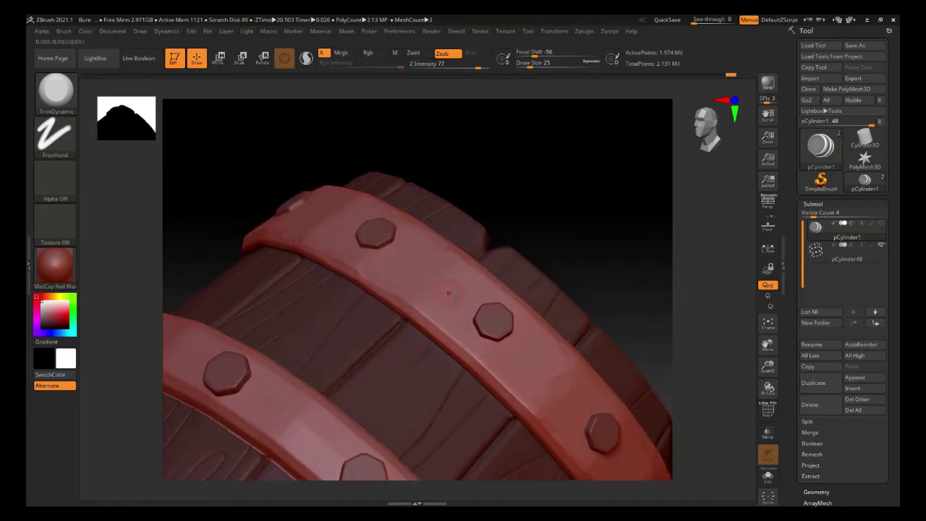
right_click_drag(395, 434, 474, 304, "alt")
left_click_drag(386, 330, 411, 346)
right_click_drag(384, 293, 463, 337)
left_click_drag(474, 395, 471, 324)
right_click_drag(478, 330, 441, 283)
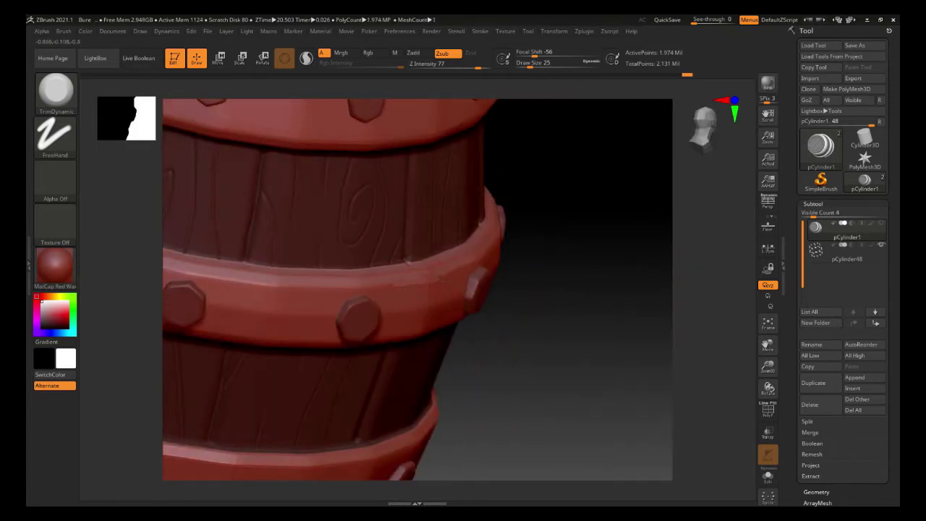
right_click_drag(579, 311, 492, 275)
right_click_drag(653, 338, 597, 208, "alt")
Step: Trim the edges of the bottom band and further parts of the middle band into uneven, hammered-looking facets
left_click_drag(522, 376, 469, 329)
left_click_drag(442, 301, 461, 321)
mouse_move(463, 325)
right_mouse_down()
mouse_move(550, 311)
mouse_move(299, 280)
right_mouse_up()
left_click_drag(403, 286, 454, 290)
right_click_drag(477, 293, 398, 261)
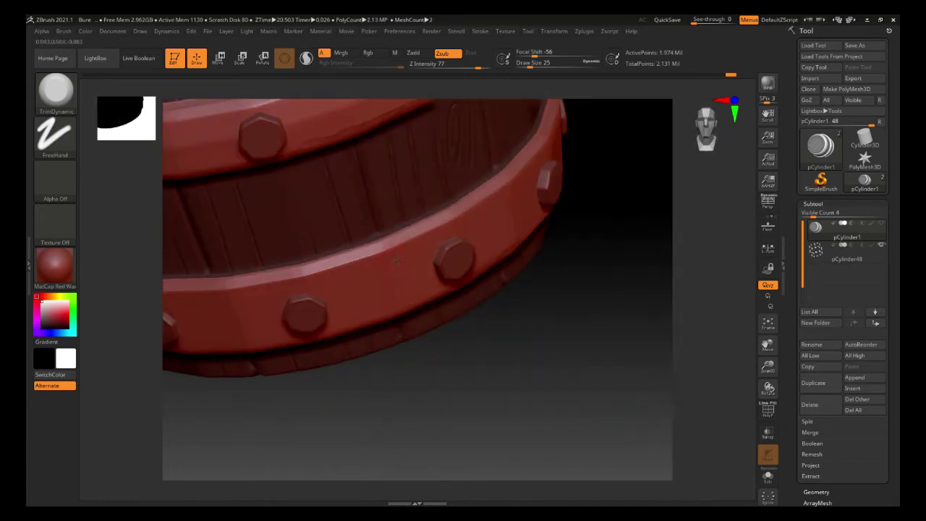
left_click_drag(323, 270, 260, 280)
mouse_move(289, 275)
right_mouse_down("alt")
mouse_move(405, 312)
mouse_move(356, 397)
right_mouse_up("alt")
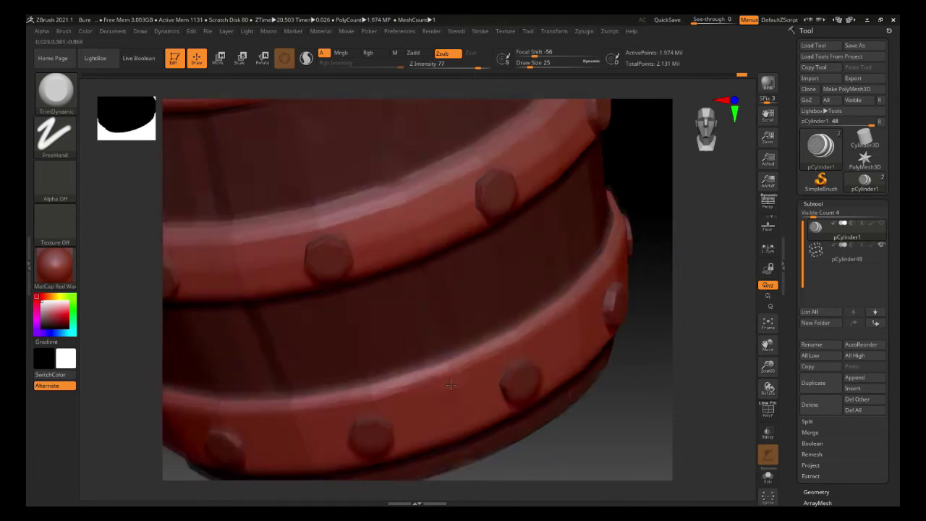
key("space")
left_click(413, 238)
right_click_drag(383, 228, 334, 277, "alt")
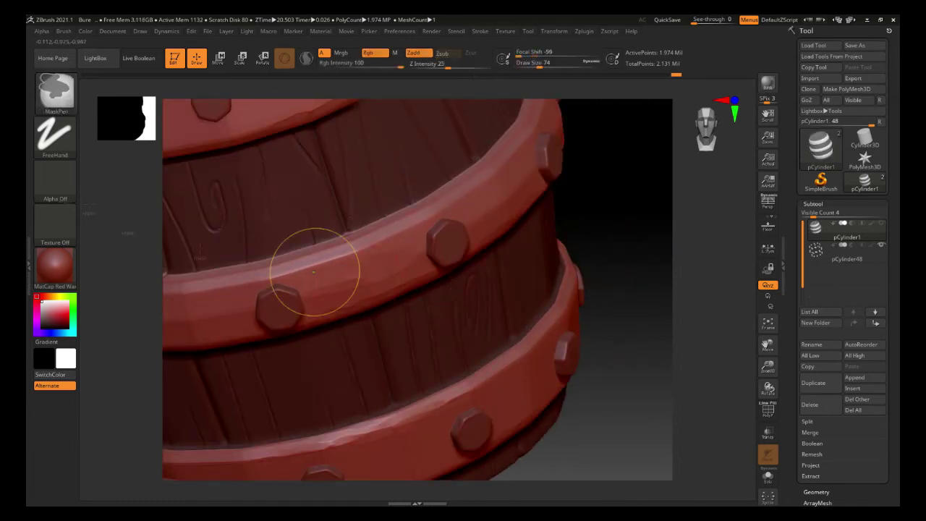
Step: Flatten further facets into the edges and face of the middle band with the TrimDynamic brush
left_click(55, 137)
left_click(36, 190)
left_click(242, 265)
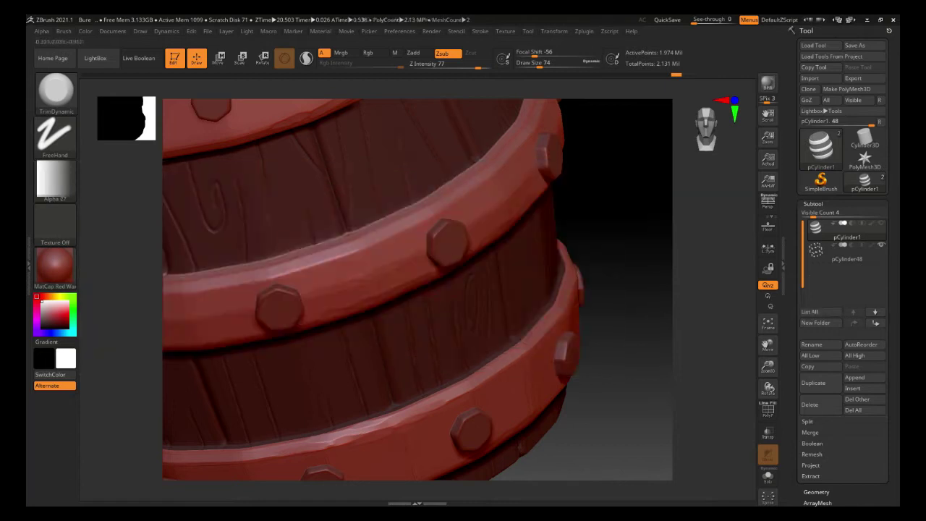
right_click_drag(439, 302, 316, 262, "alt")
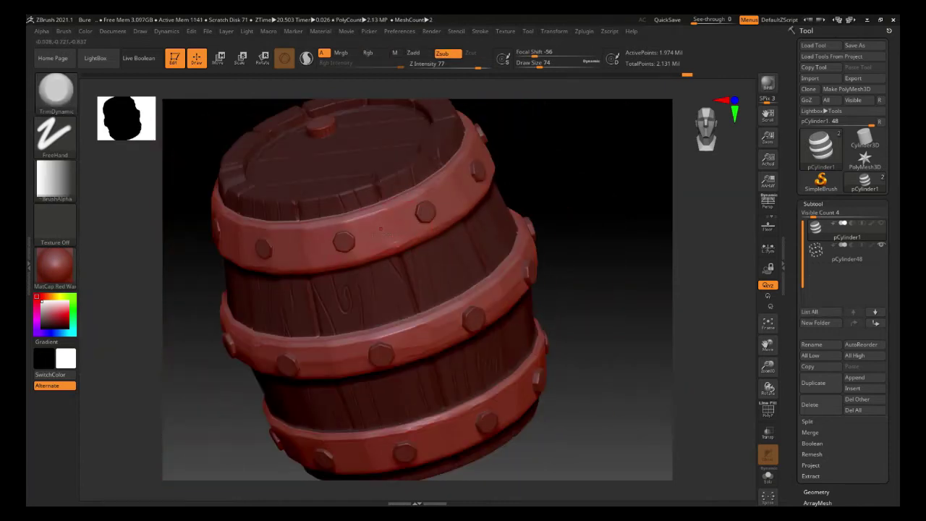
right_click_drag(380, 229, 427, 279, "ctrl")
right_click_drag(579, 304, 514, 263)
right_click_drag(553, 231, 451, 351, "alt")
right_click_drag(547, 340, 449, 369)
left_click_drag(347, 413, 405, 397)
mouse_move(405, 361)
right_mouse_down()
mouse_move(506, 354)
mouse_move(405, 362)
right_mouse_up()
left_click_drag(315, 373, 383, 367)
right_click_drag(412, 350, 506, 369)
Step: Trim more uneven facets around the bands, working down to the bottom band's upper edge and face
right_click_drag(348, 304, 259, 286)
mouse_move(485, 317)
right_mouse_down()
mouse_move(289, 239)
mouse_move(354, 278)
mouse_move(383, 198)
mouse_move(448, 140)
right_mouse_up()
left_click_drag(499, 279, 543, 279)
mouse_move(542, 289)
right_mouse_down()
mouse_move(419, 297)
mouse_move(492, 318)
mouse_move(405, 304)
mouse_move(441, 315)
mouse_move(472, 294)
right_mouse_up()
mouse_move(412, 307)
right_mouse_down()
mouse_move(463, 316)
mouse_move(398, 311)
mouse_move(471, 319)
mouse_move(398, 311)
right_mouse_up()
left_click_drag(398, 311, 434, 318)
mouse_move(434, 318)
right_mouse_down()
mouse_move(509, 339)
mouse_move(434, 329)
right_mouse_up()
left_click_drag(434, 329, 405, 322)
mouse_move(405, 322)
right_mouse_down()
mouse_move(485, 329)
mouse_move(353, 321)
mouse_move(265, 300)
mouse_move(437, 332)
mouse_move(535, 329)
mouse_move(463, 325)
right_mouse_up()
left_click_drag(430, 318, 405, 318)
right_click_drag(299, 321, 597, 343)
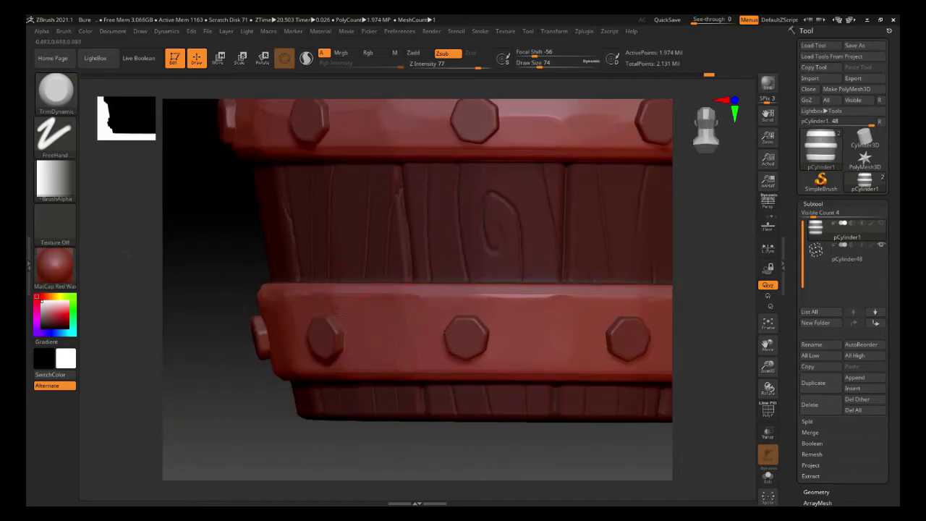
Step: Stamp small chips into the metal bands with the Orb_rubble_02 brush at draw size 20
key("b")
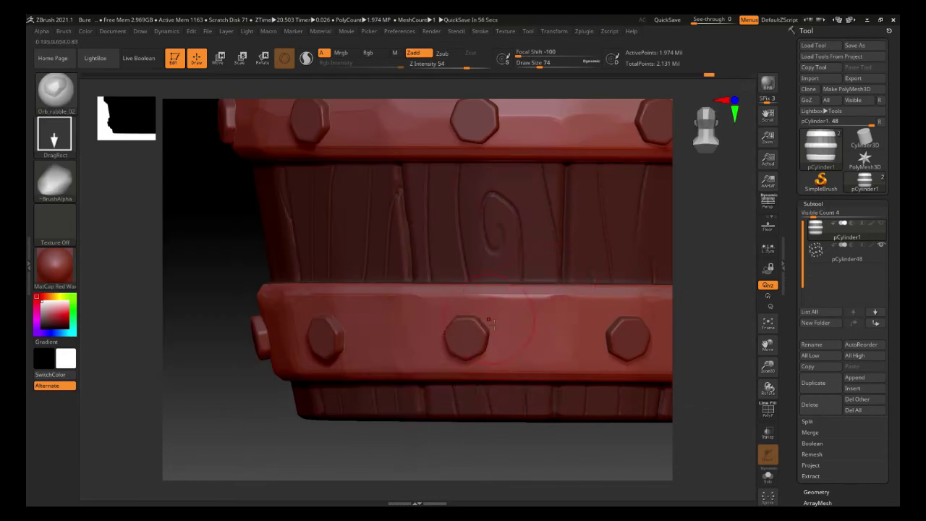
left_click_drag(497, 321, 504, 321)
key("space")
left_click_drag(512, 317, 506, 317)
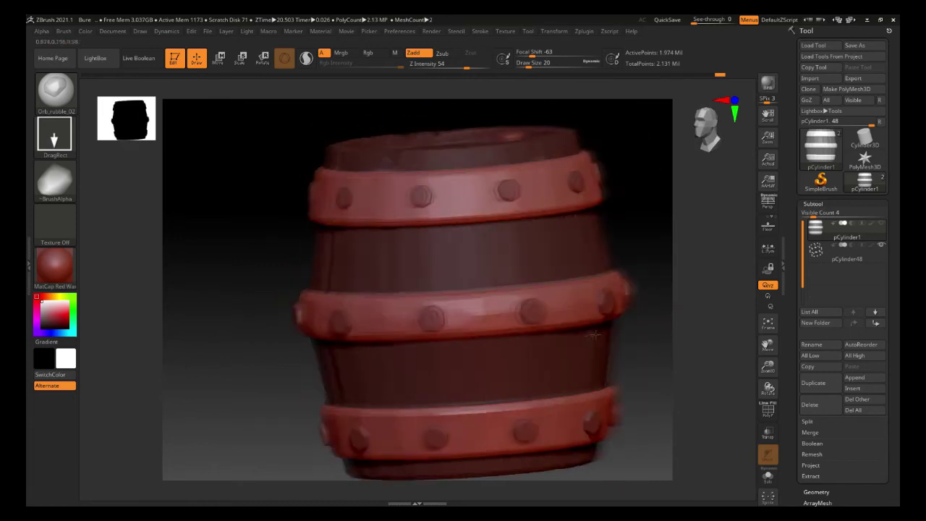
Step: Switch to the TrimAdaptive brush at draw size 104 and flatten patches of the middle band around the barrel
key("b")
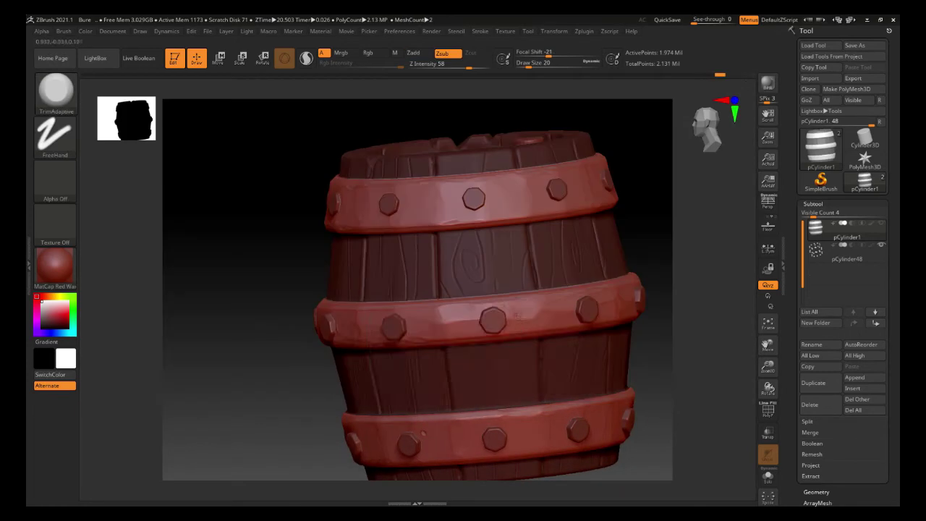
key("space")
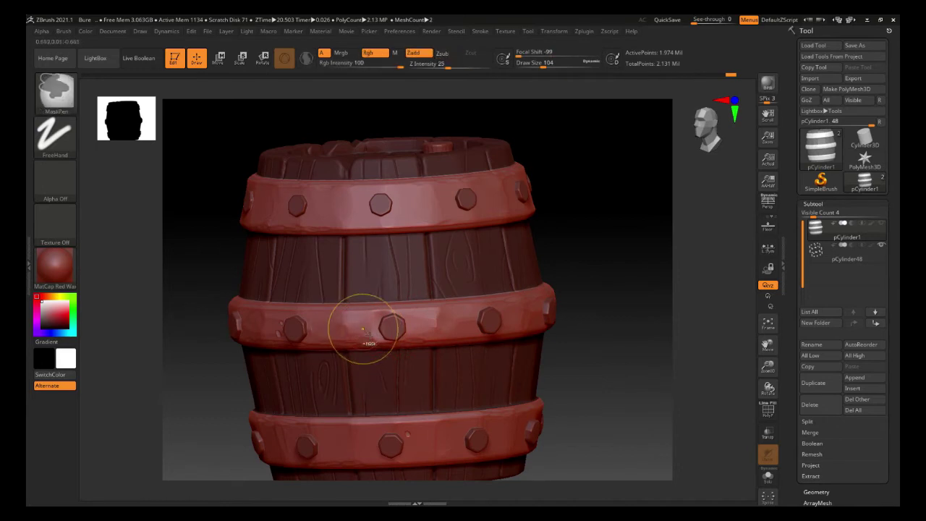
right_click_drag(425, 340, 474, 351)
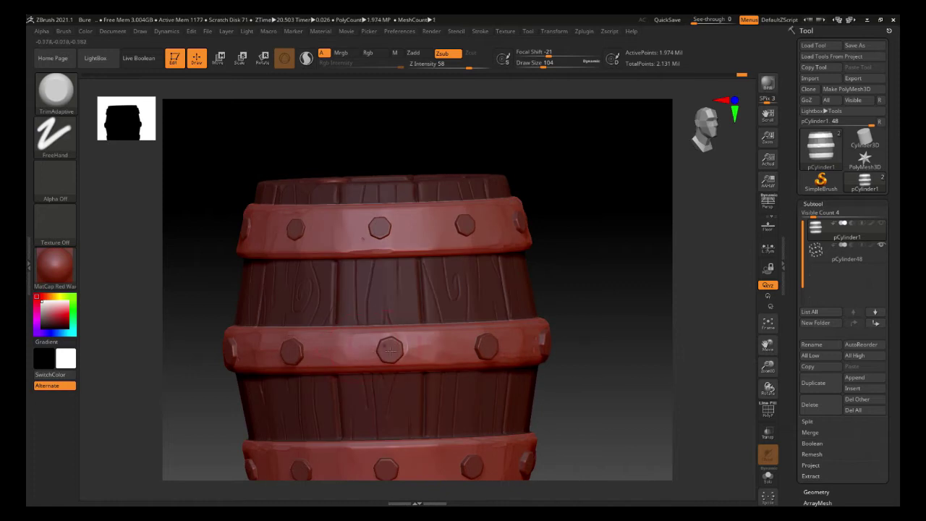
mouse_move(391, 351)
right_mouse_down()
mouse_move(419, 354)
mouse_move(411, 351)
right_mouse_up()
left_click_drag(348, 346, 366, 352, "shift")
right_click_drag(347, 347, 331, 355)
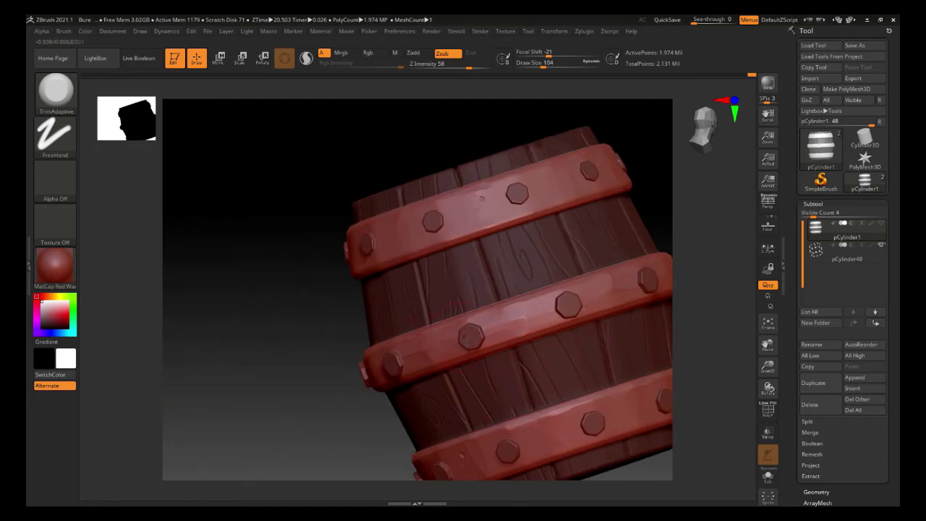
right_click_drag(552, 318, 506, 304)
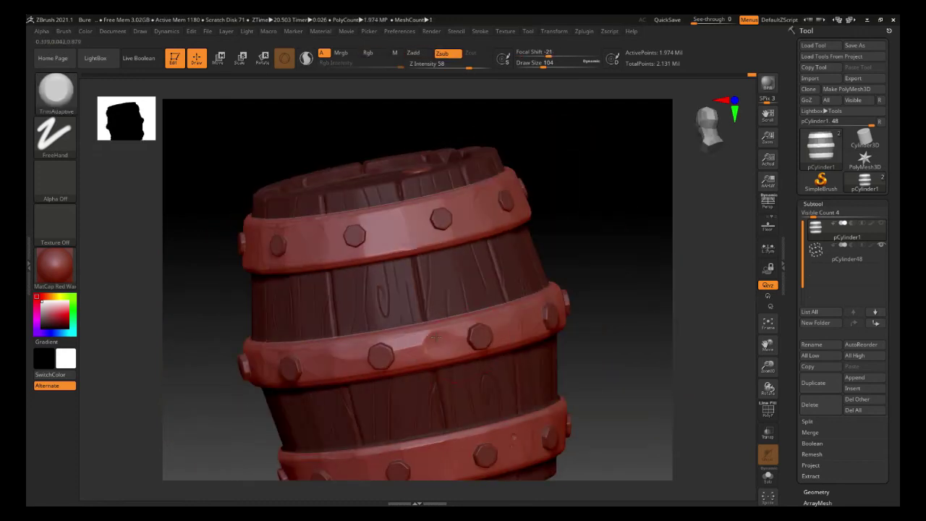
Step: Try to flatten the middle band beside a bolt with TrimAdaptive, and undo the last strokes
left_click_drag(434, 338, 463, 335)
key("ctrl+z")
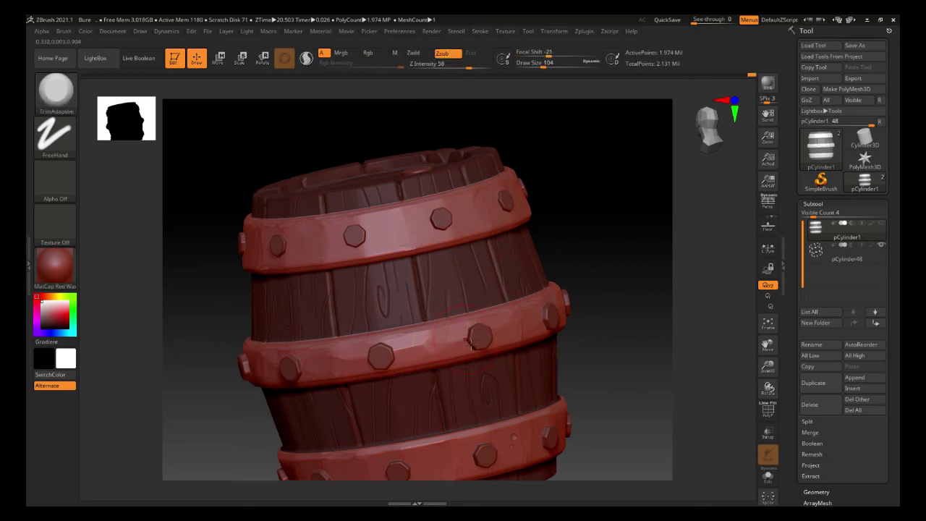
key("ctrl+z")
Step: Select the Orb_rubble_02 brush again, set the draw size to 8 and add small chips to the metal bands
mouse_move(435, 349)
right_mouse_down()
mouse_move(448, 350)
mouse_move(452, 320)
mouse_move(438, 365)
mouse_move(437, 351)
right_mouse_up()
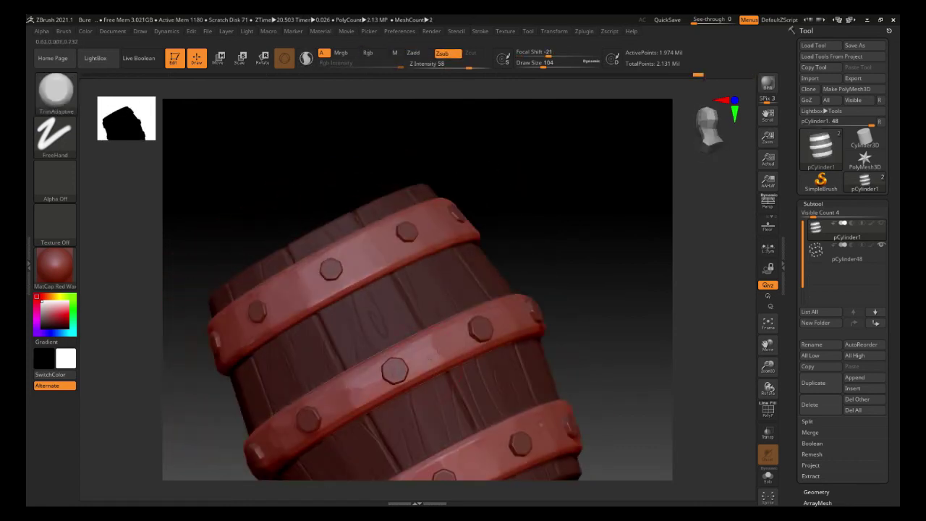
mouse_move(395, 388)
right_mouse_down()
mouse_move(373, 389)
mouse_move(376, 406)
mouse_move(471, 351)
right_mouse_up()
right_click_drag(471, 351, 479, 376)
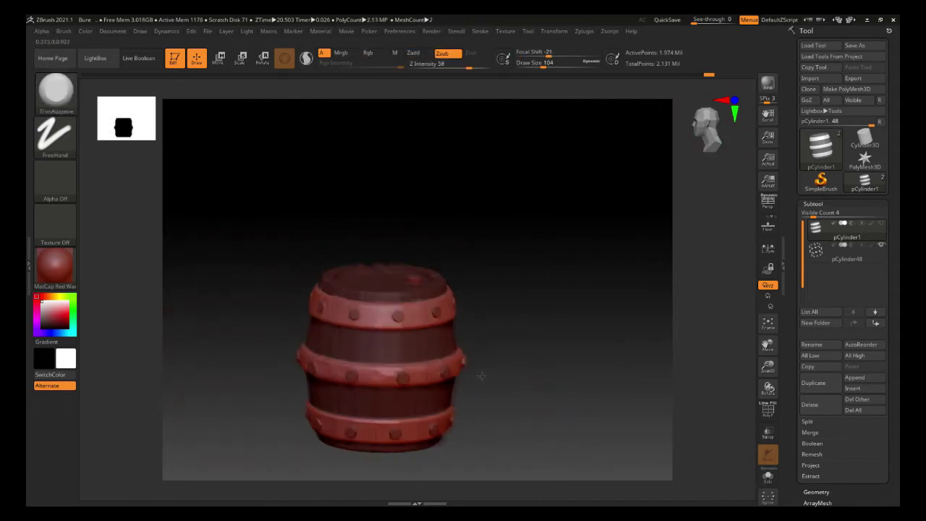
left_click(67, 91)
left_click(505, 360)
right_click_drag(383, 333, 359, 387, "ctrl")
right_click(360, 387)
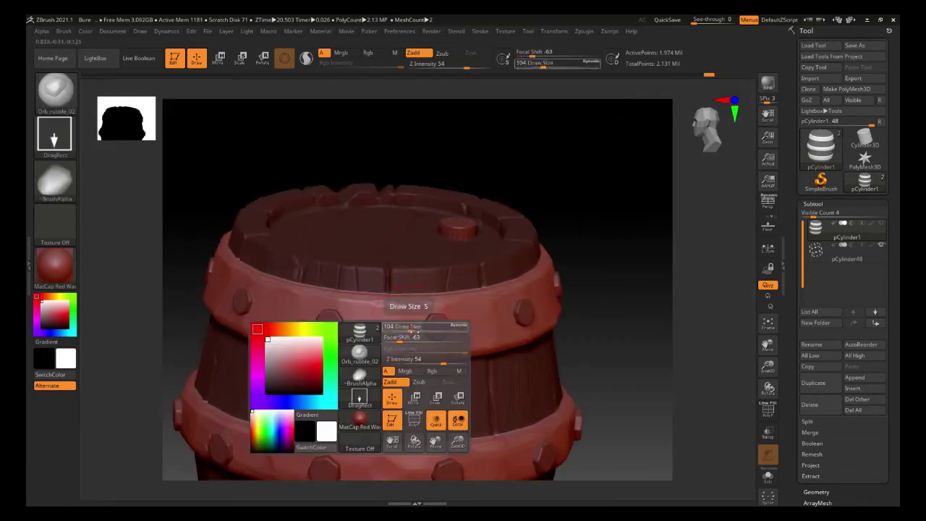
mouse_move(499, 407)
right_mouse_down("ctrl")
mouse_move(441, 401)
mouse_move(434, 369)
mouse_move(416, 361)
right_mouse_up("ctrl")
Step: Choose the Orb_Slash02 brush and make the bolts subtool pCylinder48 active and shown on its own
left_click(59, 92)
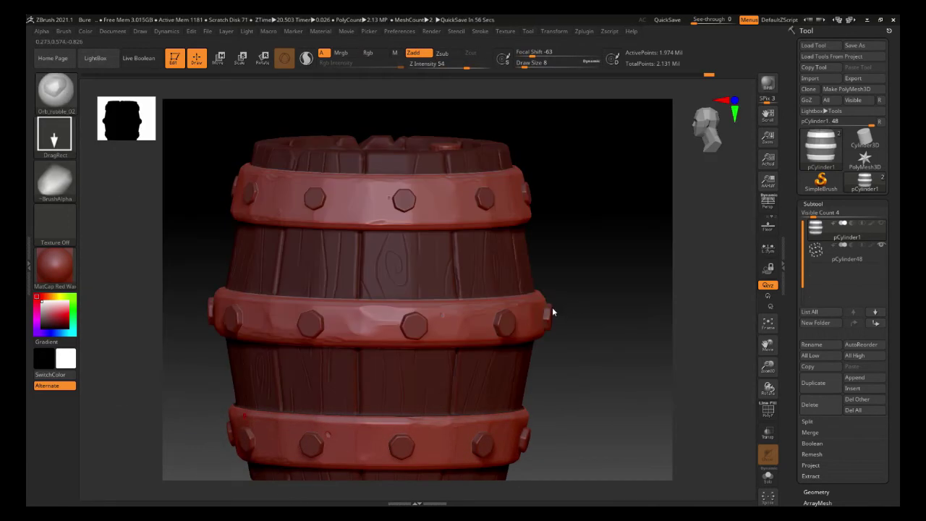
key("1")
key("2")
key("3")
key("4")
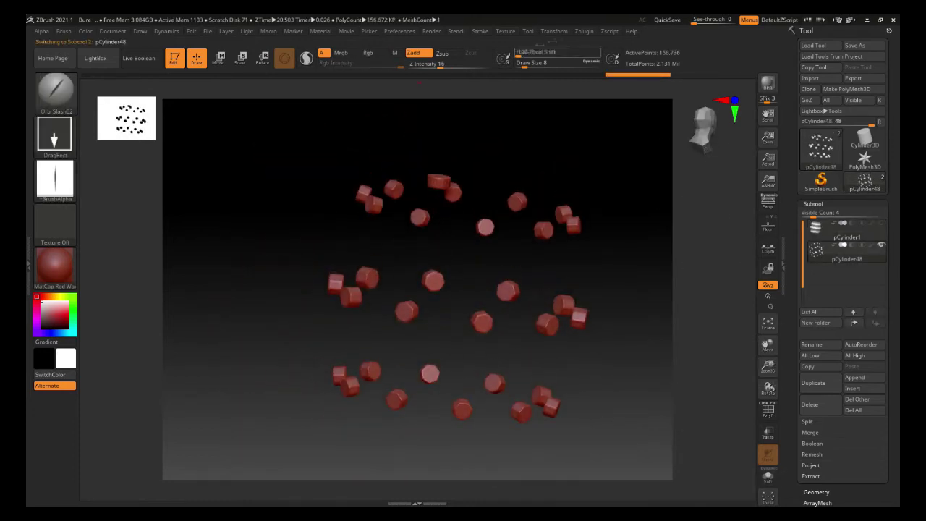
Step: Trim worn bevels into the edges of the isolated bolt heads with the TrimDynamic brush
left_click(562, 31)
left_click(571, 292)
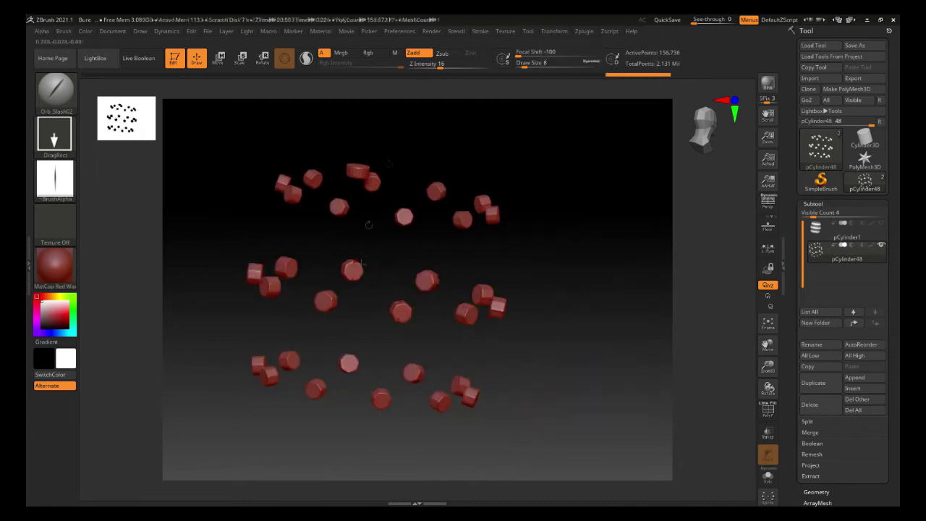
left_click(553, 31)
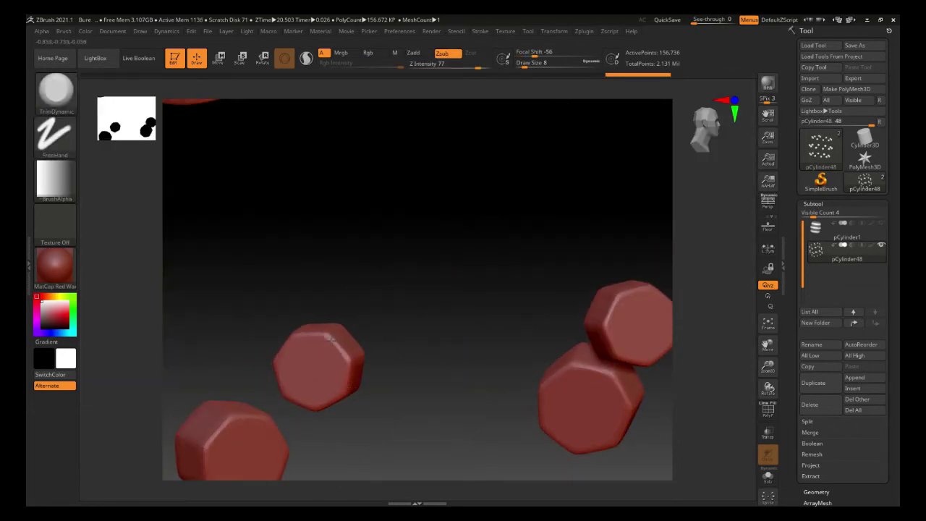
key("space")
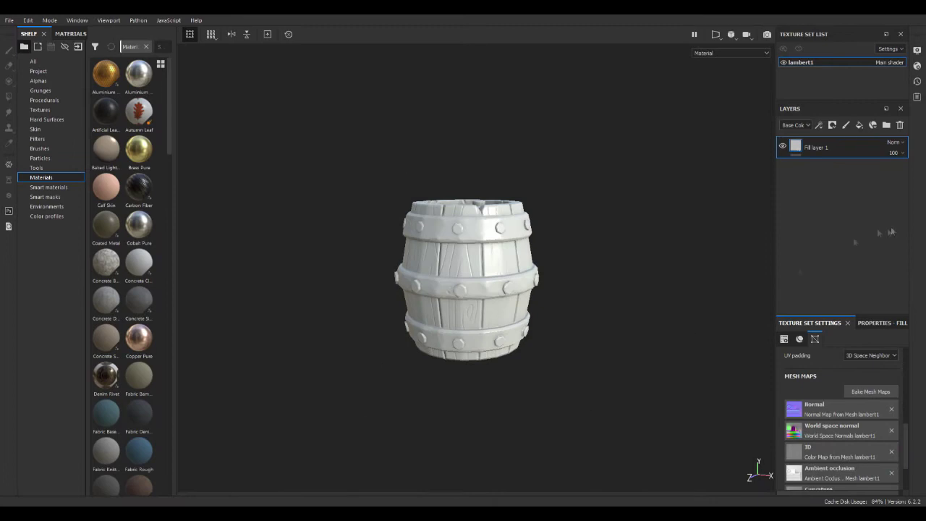
Step: Switch to Substance Painter and give Fill layer 1 a dark brown base color with roughness 1
left_click(870, 323)
scroll(845, 466, "down", 5)
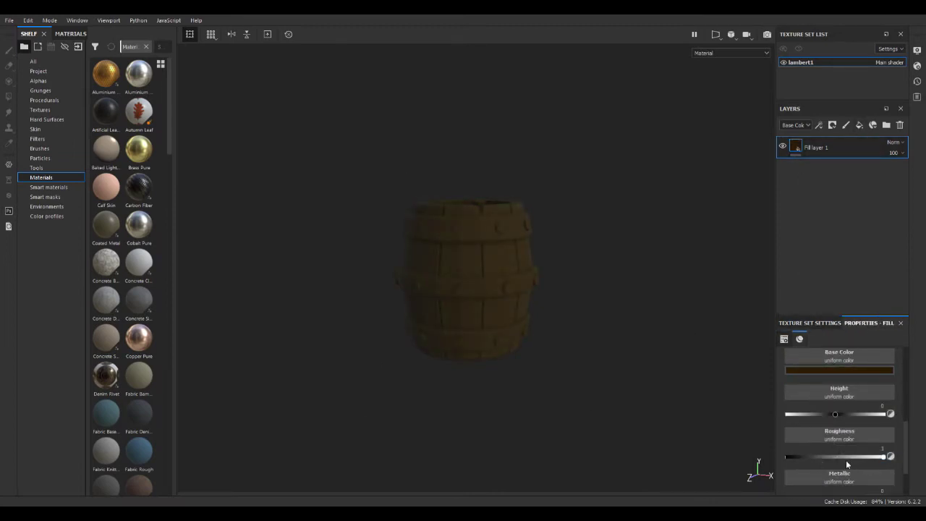
mouse_move(845, 461)
left_mouse_down()
mouse_move(842, 452)
mouse_move(845, 460)
left_mouse_up()
Step: Duplicate the brown fill layer and give the upper one a mask driven by a Curvature generator
key("ctrl+d")
left_click(835, 149)
left_click(835, 127)
left_click(850, 147)
left_click(819, 127)
left_click(829, 141)
left_click(851, 358)
left_click(896, 387)
Step: Darken the masked layer's base color to near-black brown and set its Curvature generator's Global Balance to 0.41
left_click(795, 147)
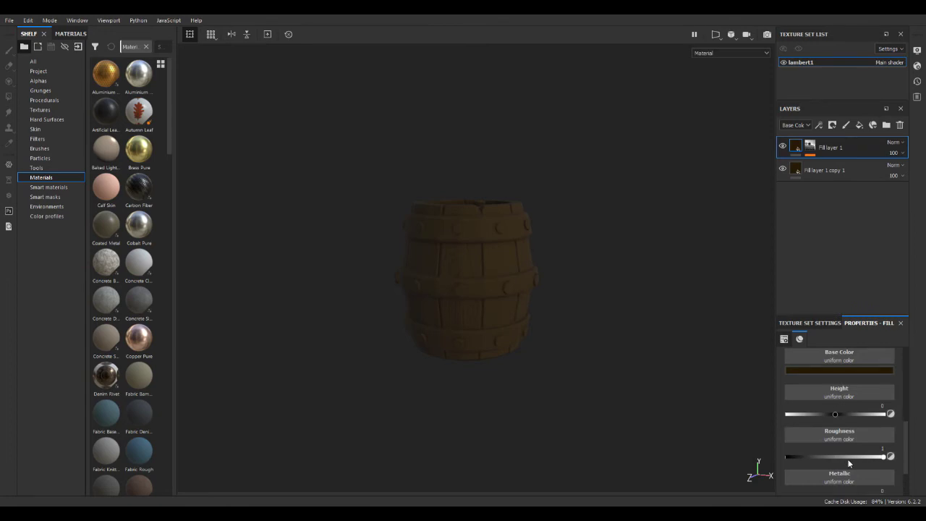
left_click(810, 147)
left_click(840, 165)
mouse_move(844, 437)
left_mouse_down()
mouse_move(813, 439)
mouse_move(833, 440)
left_mouse_up()
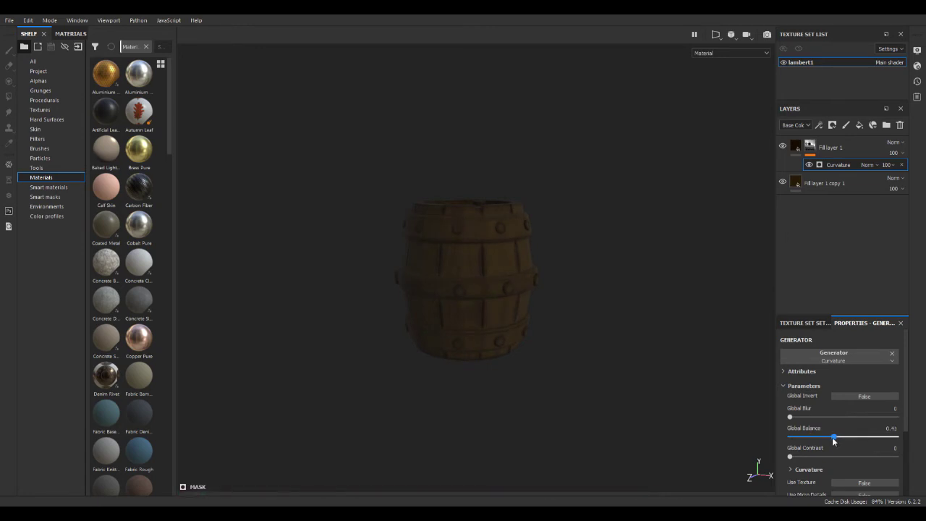
Step: Duplicate the curvature-masked fill layer and change the copy's base color to a lighter brown
left_click(831, 145)
key("ctrl+d")
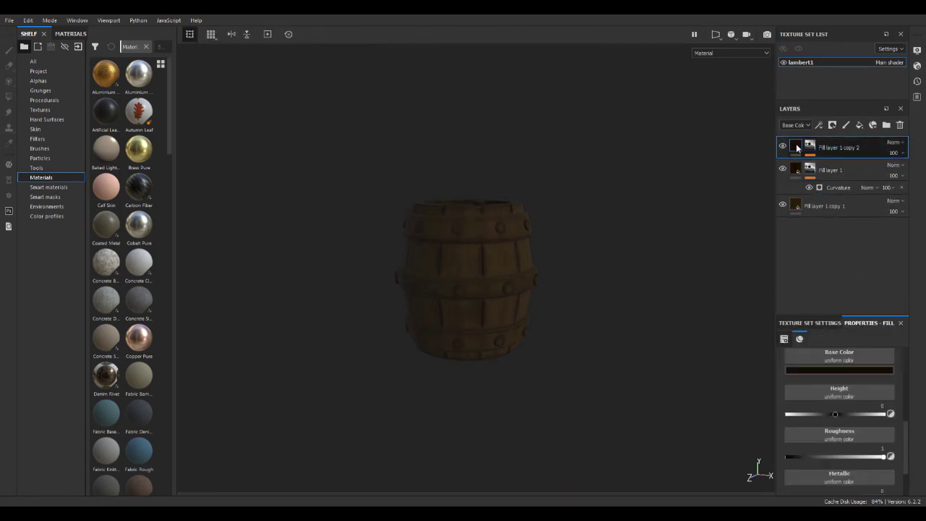
left_click_drag(842, 449, 839, 442)
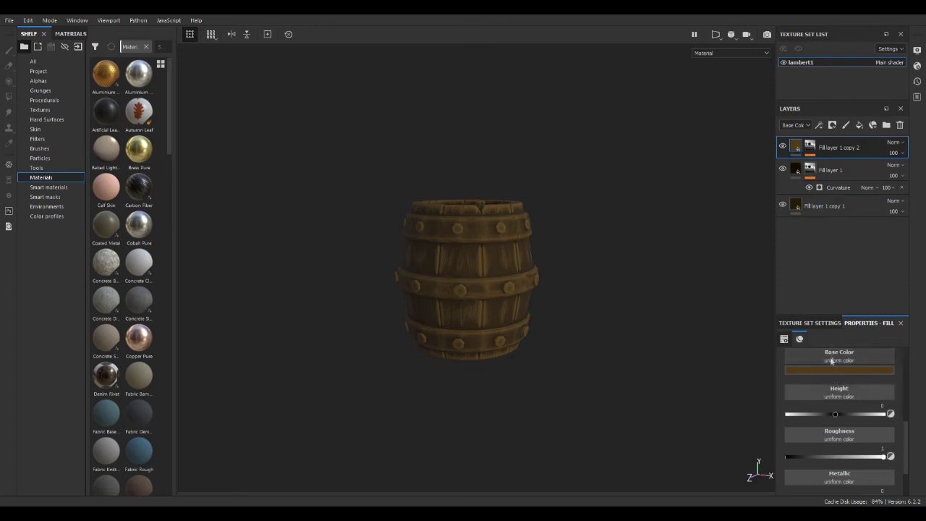
Step: Invert the top layer's Curvature generator and set its Global Balance to 0.14
left_click(810, 147)
left_click(828, 165)
left_click(856, 395)
left_click_drag(833, 439, 814, 442)
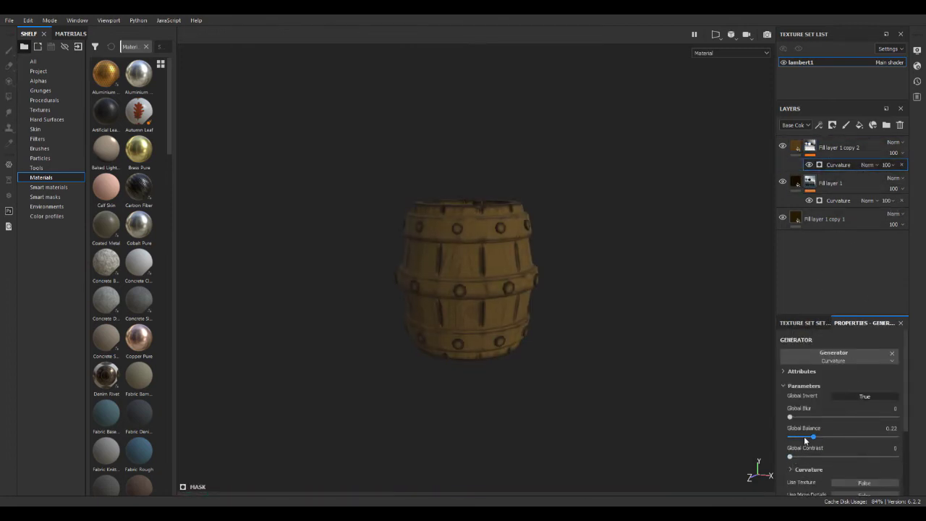
left_click(805, 438)
scroll(815, 440, "down", 2)
scroll(841, 426, "up", 2)
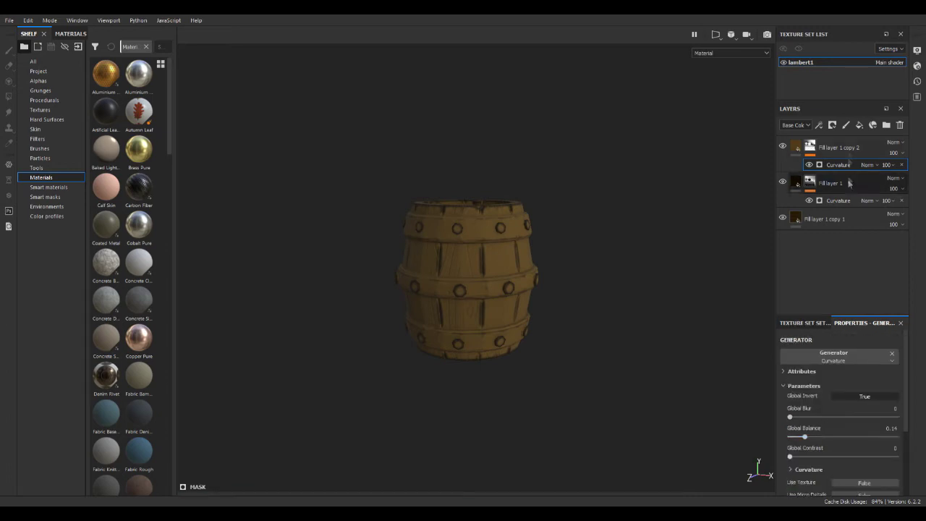
Step: Hide the top fill layer and delete the Curvature generator from its mask
left_click(783, 146)
left_click(855, 149)
left_click(833, 167)
key("Delete")
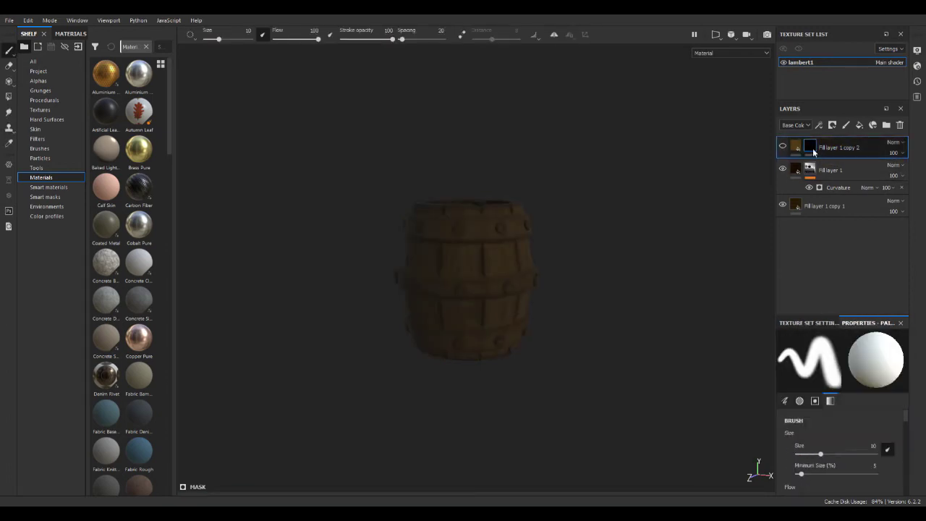
Step: Add an empty generator to the top layer's mask and apply the Dust Soft 2 smart mask to that layer
left_click(820, 125)
left_click(833, 136)
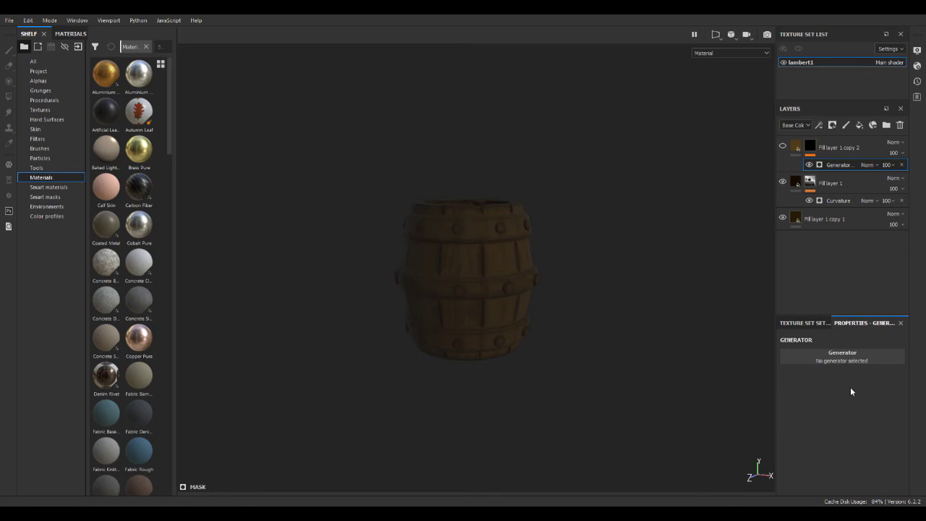
left_click(44, 197)
mouse_move(176, 206)
left_mouse_down()
mouse_move(242, 214)
mouse_move(202, 220)
mouse_move(817, 156)
left_mouse_up()
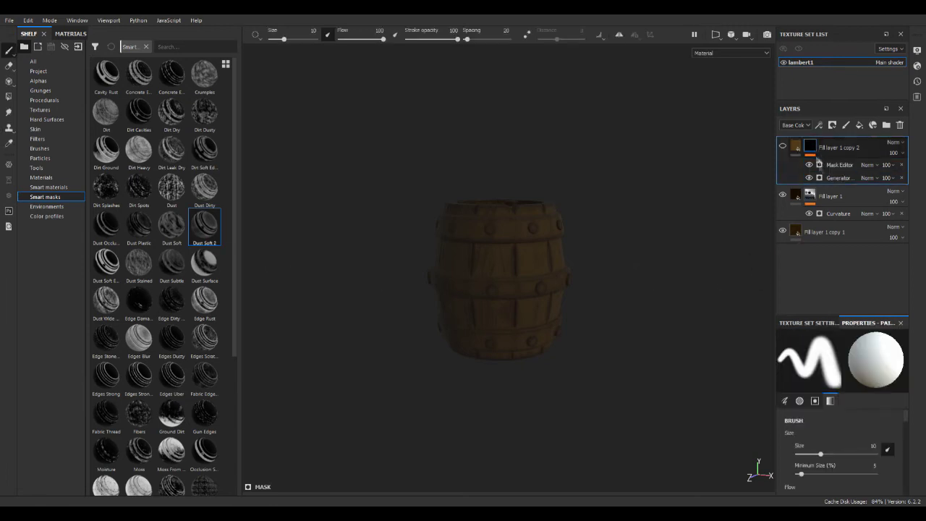
Step: Show the top layer, set its Mask Editor's Global Balance to 0.76 and lighten its base color to a warmer brown
left_click(839, 178)
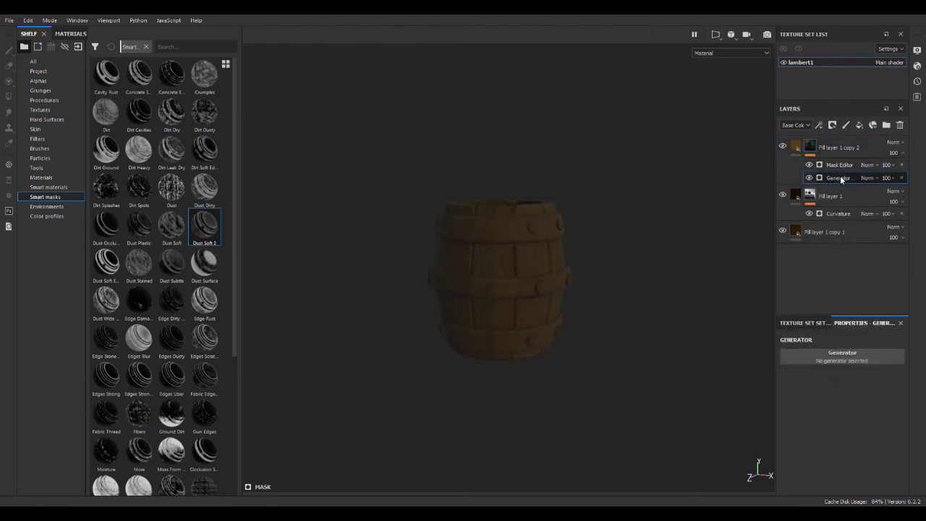
left_click(839, 165)
left_click_drag(842, 438, 870, 437)
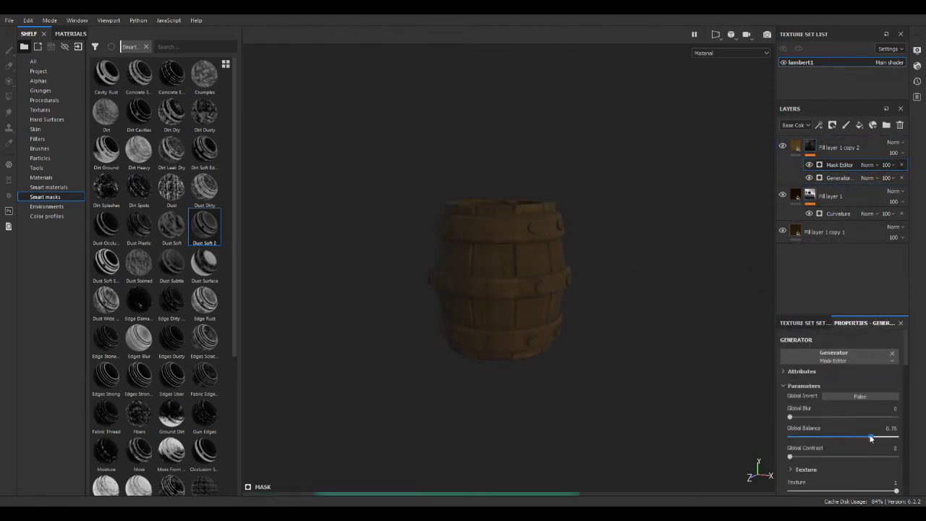
left_click(796, 147)
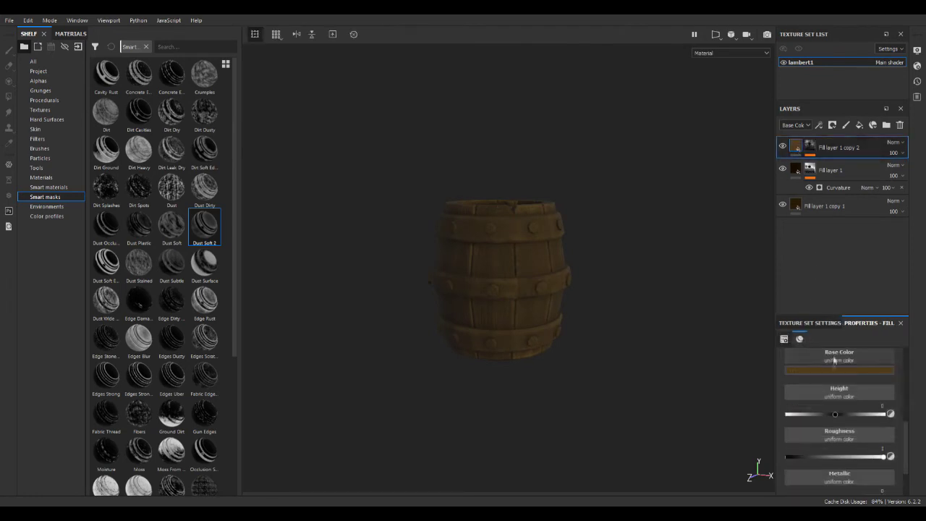
mouse_move(844, 455)
left_mouse_down()
mouse_move(844, 475)
mouse_move(835, 448)
left_mouse_up()
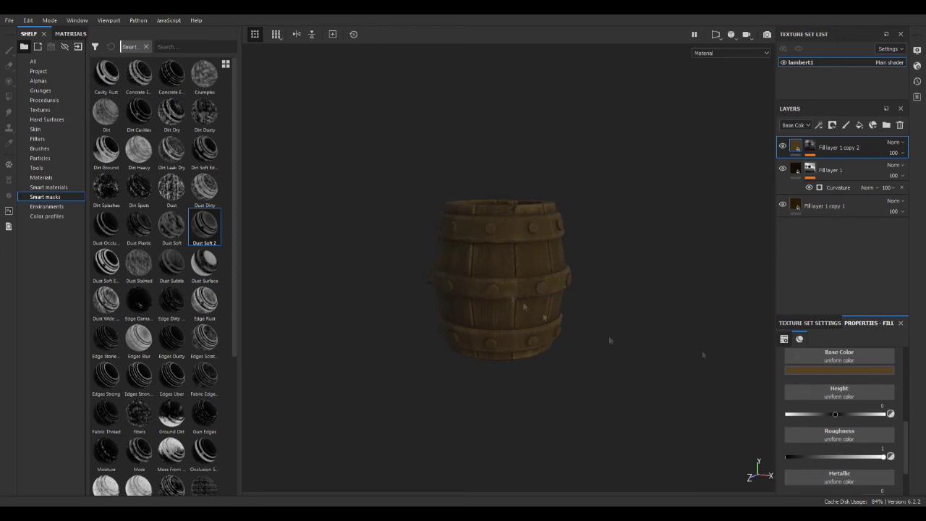
Step: Discard a newly added blank fill layer and duplicate the dust-masked brown fill layer instead
left_click(860, 126)
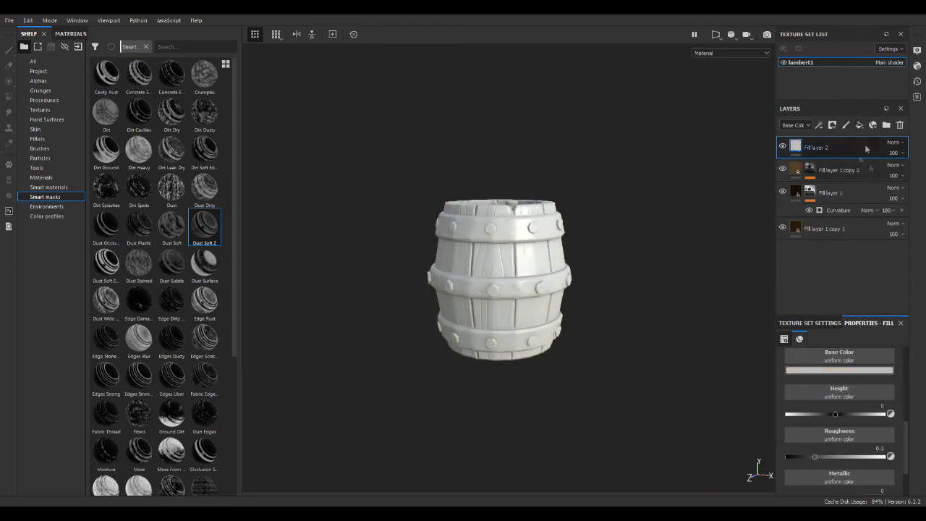
key("Delete")
key("ctrl+d")
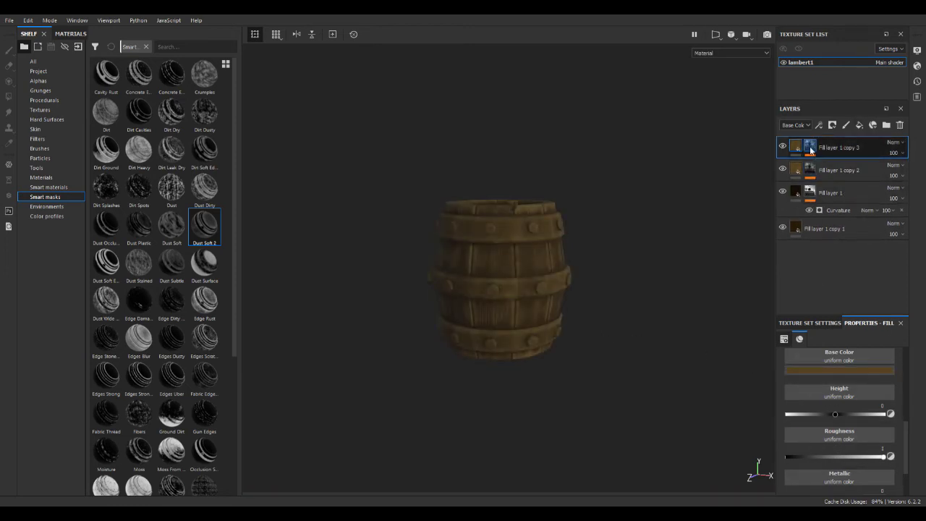
Step: Remove the effects from the duplicated top layer's mask and lighten the layer's base color to tan
left_click(811, 147)
left_click(842, 166)
key("Delete")
key("Delete")
left_click(797, 148)
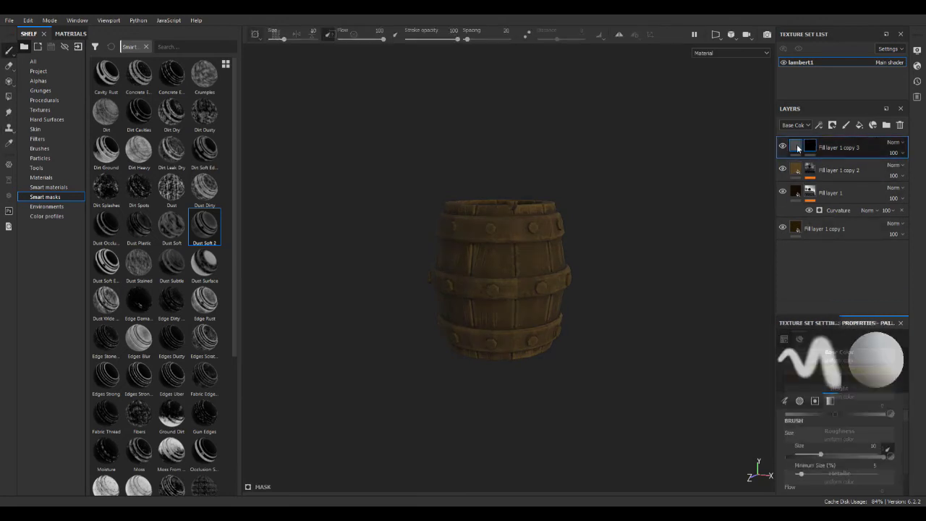
left_click(841, 371)
left_click(824, 432)
Step: Apply the Edges Strong smart mask to the top fill layer and open its Mask Editor settings
left_click(810, 148)
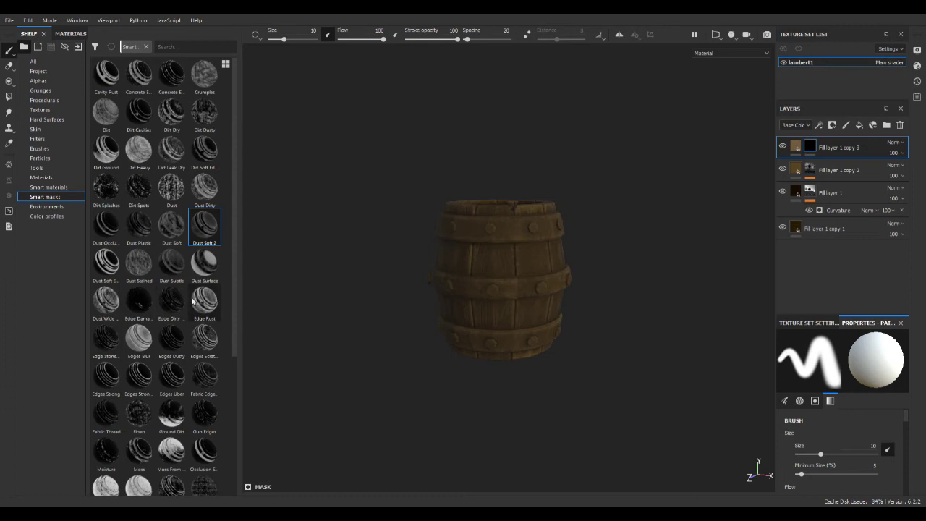
left_click_drag(115, 376, 839, 148)
left_click(847, 166)
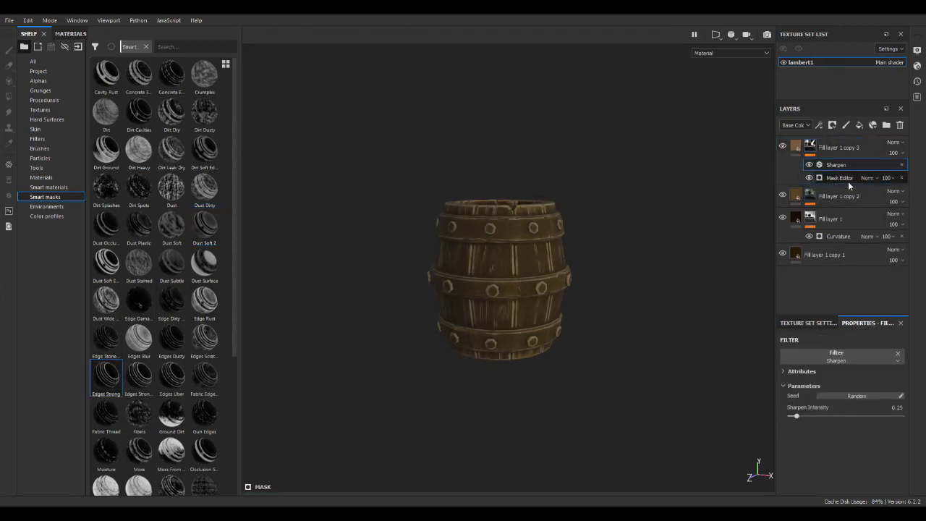
left_click(848, 182)
left_click(860, 397)
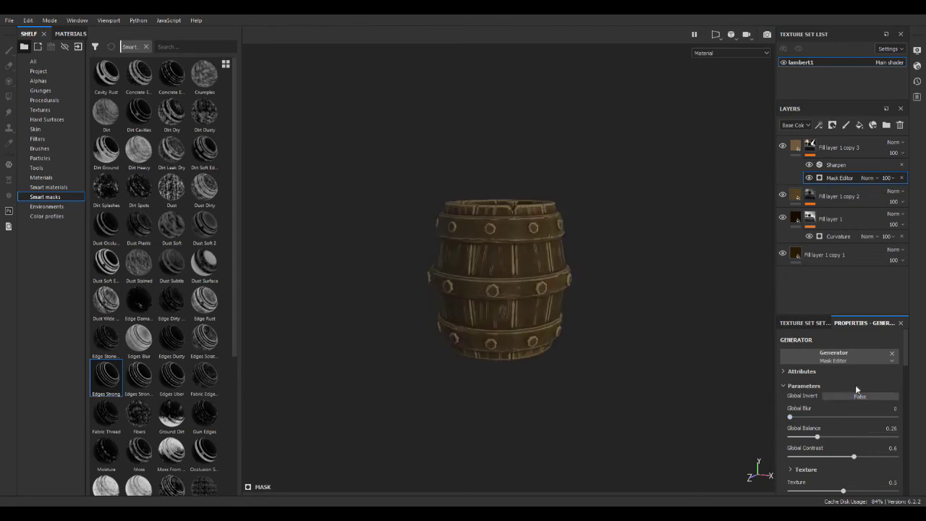
Step: Recolor the top edge layer's base color to grey and group the three brown wood fill layers below it into a folder
left_click(796, 148)
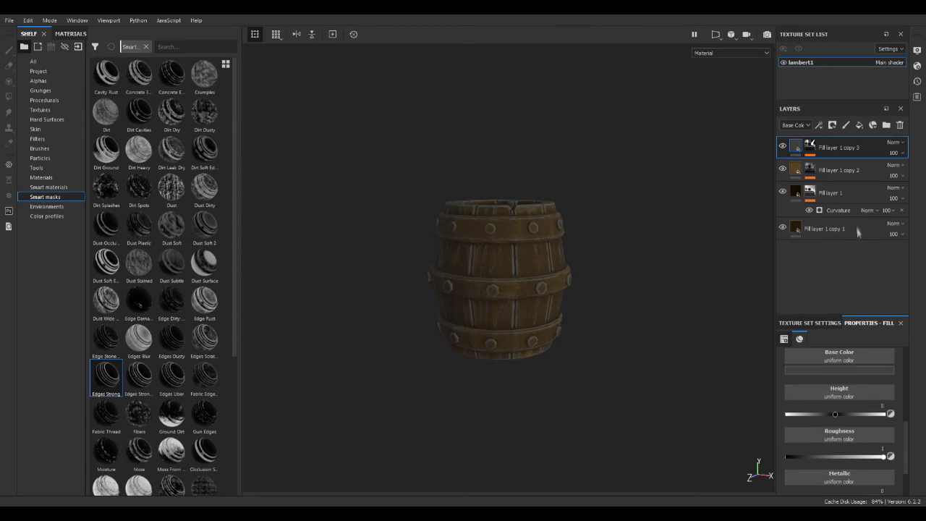
left_click(840, 170)
left_click(837, 232, "shift")
key("ctrl+g")
Step: Add a dark grey fill layer between the grey edge layer and the wood folder, with roughness about 0.85
left_click(841, 150)
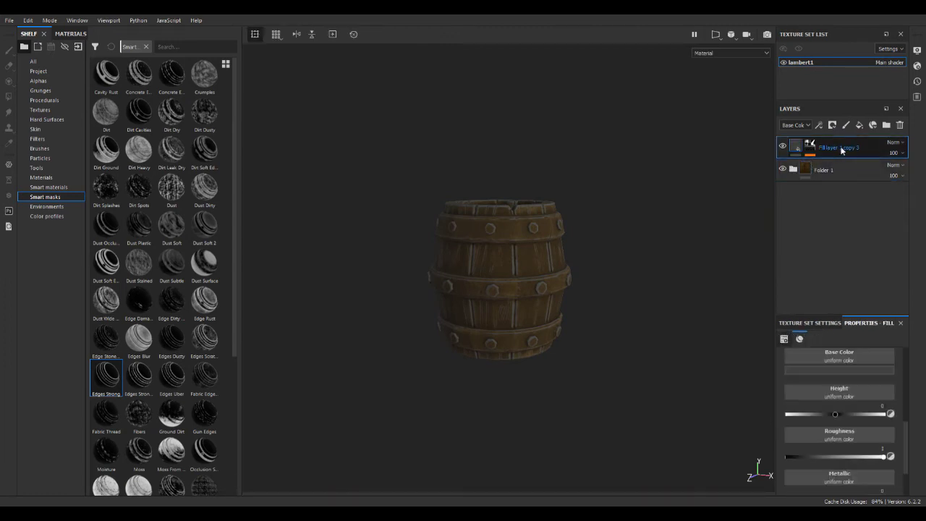
key("ctrl+d")
key("Delete")
left_click(859, 126)
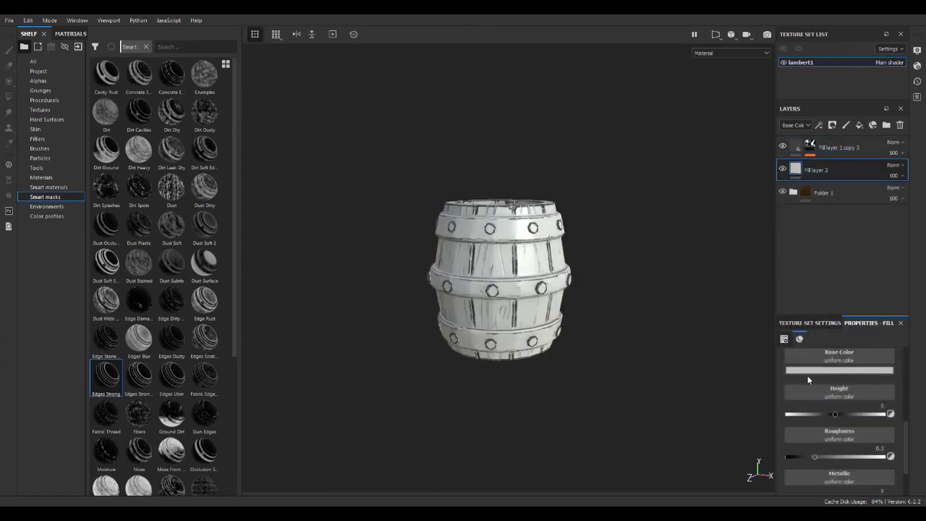
left_click_drag(799, 442, 871, 458)
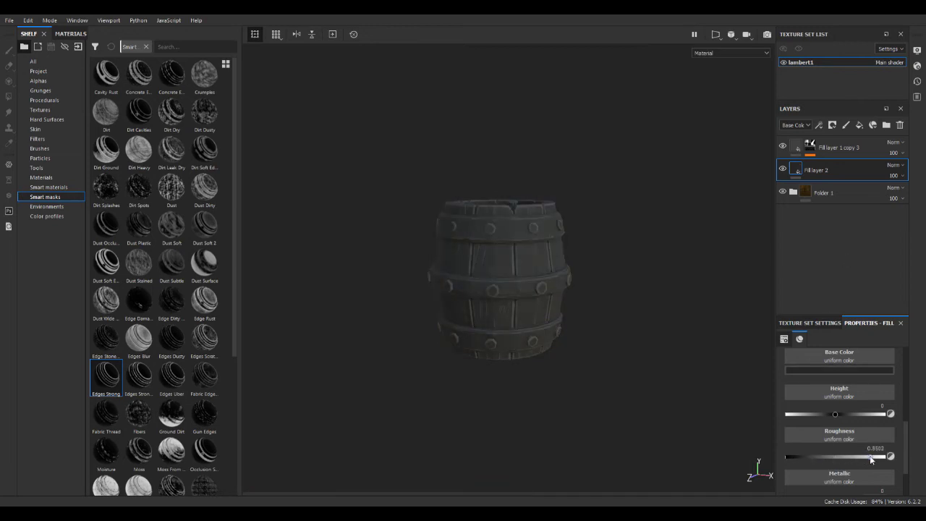
Step: Group the two grey metal layers into a folder and add a black mask to that folder
left_click(805, 200)
left_click(830, 173)
left_click(837, 153, "shift")
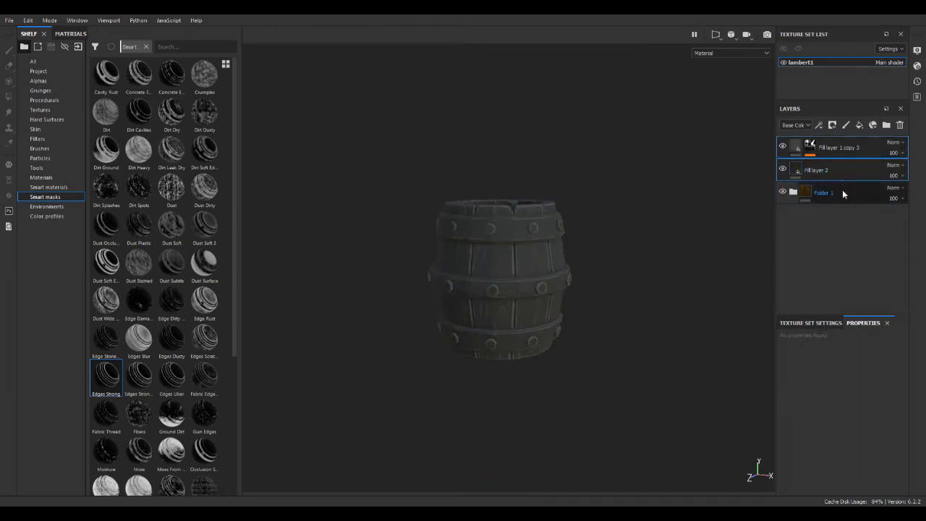
key("ctrl+g")
left_click(832, 129)
left_click(842, 149)
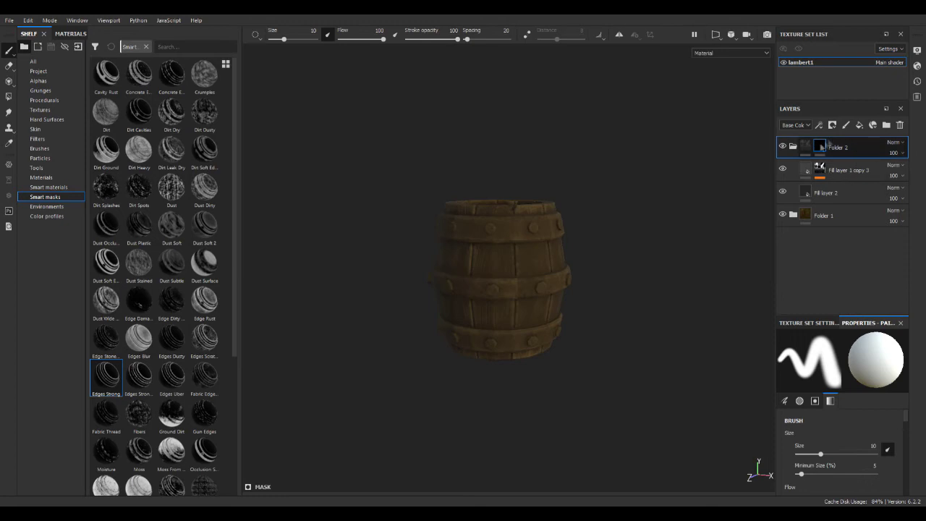
Step: Polygon-fill the three metal bands and their rivets white in the metal folder's mask
key("4")
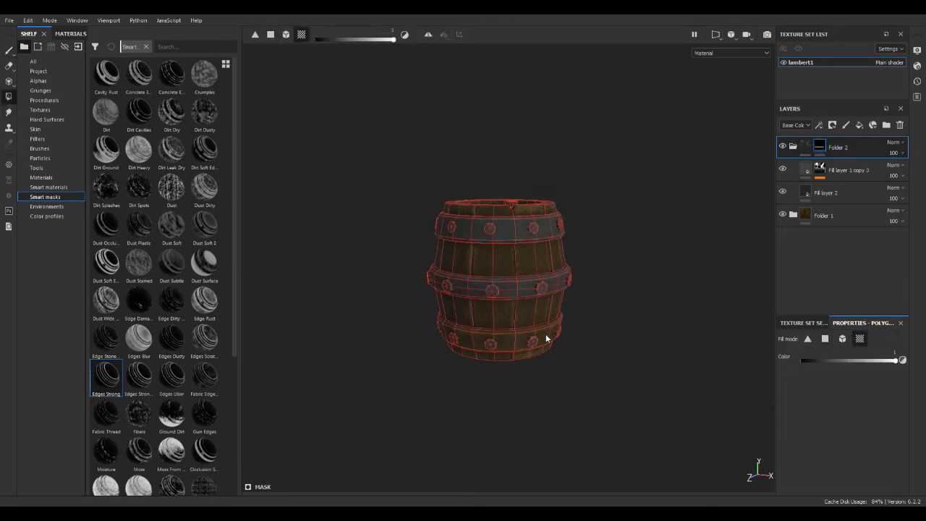
left_click(805, 147)
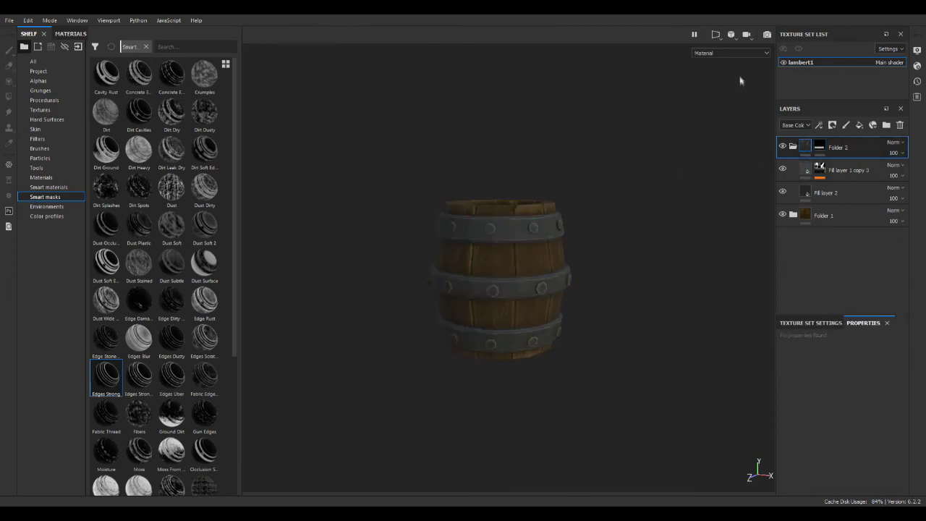
left_click(819, 147)
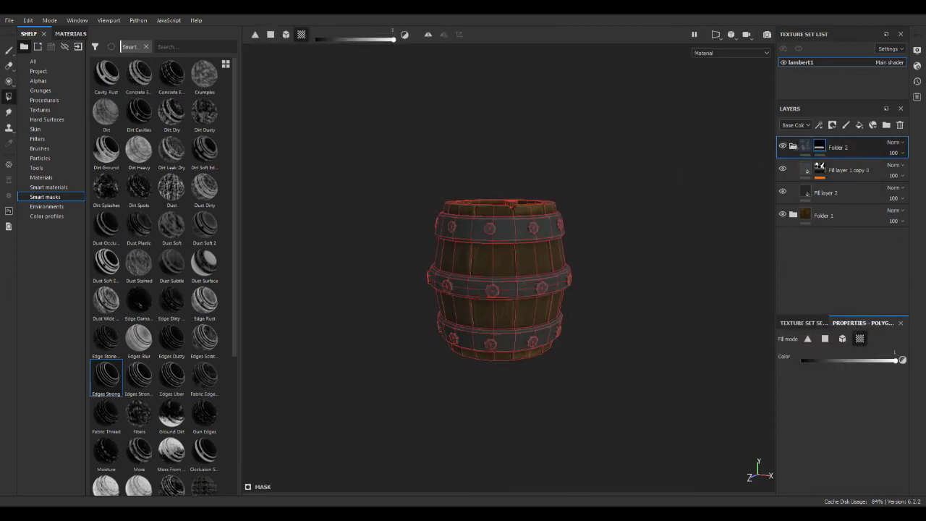
key("ctrl+z")
scroll(599, 265, "up", 1)
Step: Duplicate the grey edge layer inside the metal folder and remove all effects from the copy's mask
left_click(848, 171)
left_click(859, 125)
key("ctrl+z")
key("ctrl+d")
left_click(820, 178)
left_click(855, 188)
left_click(902, 189)
left_click(902, 189)
Step: Apply the Stains Scratched smart mask to the copied grey layer at the top of the metal folder
scroll(116, 383, "down", 5)
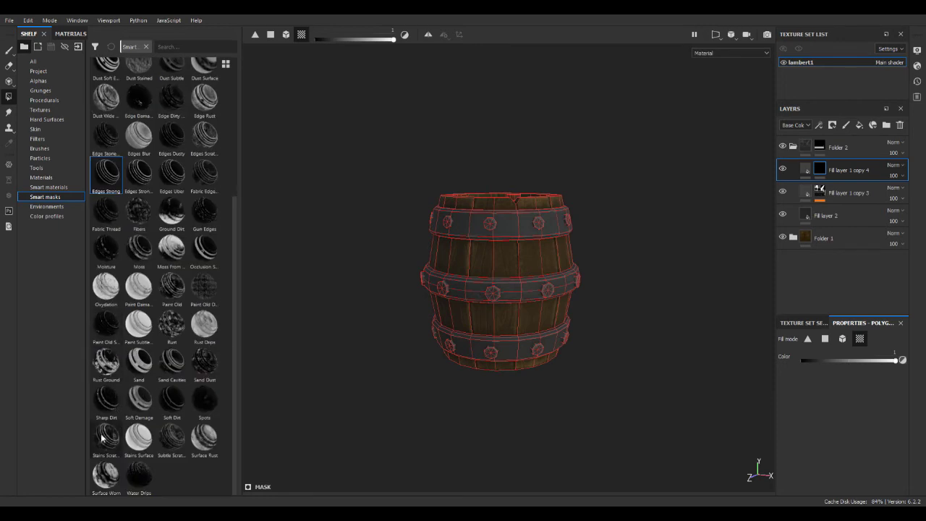
left_click_drag(103, 438, 827, 176)
left_click(810, 172)
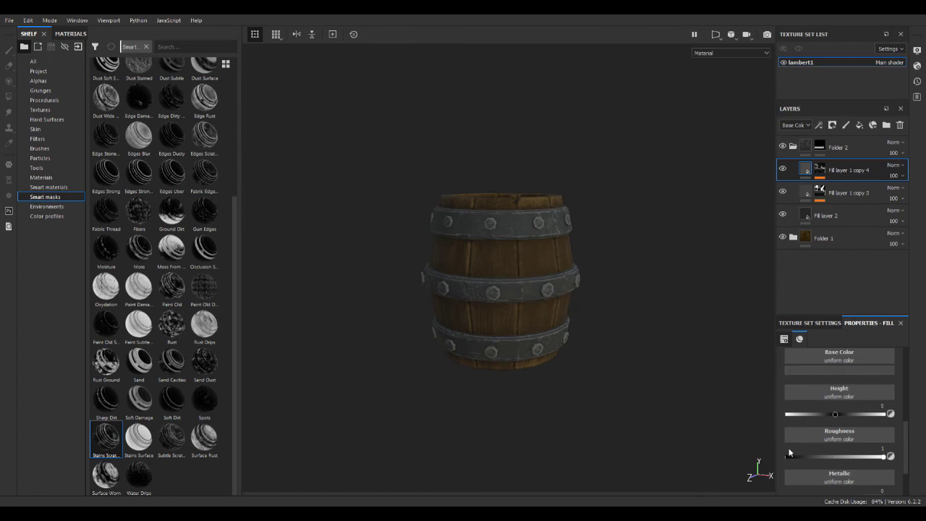
right_click_drag(597, 250, 602, 242, "alt")
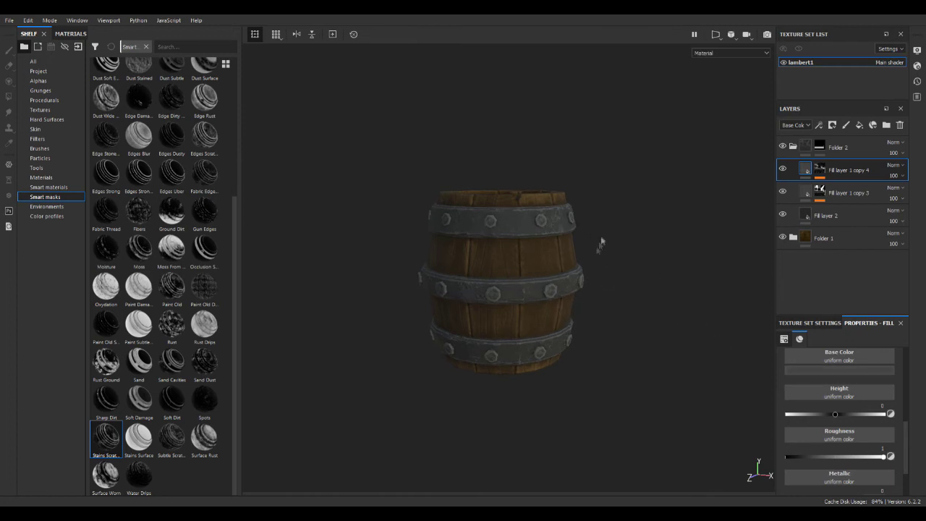
left_click_drag(610, 269, 627, 286, "alt")
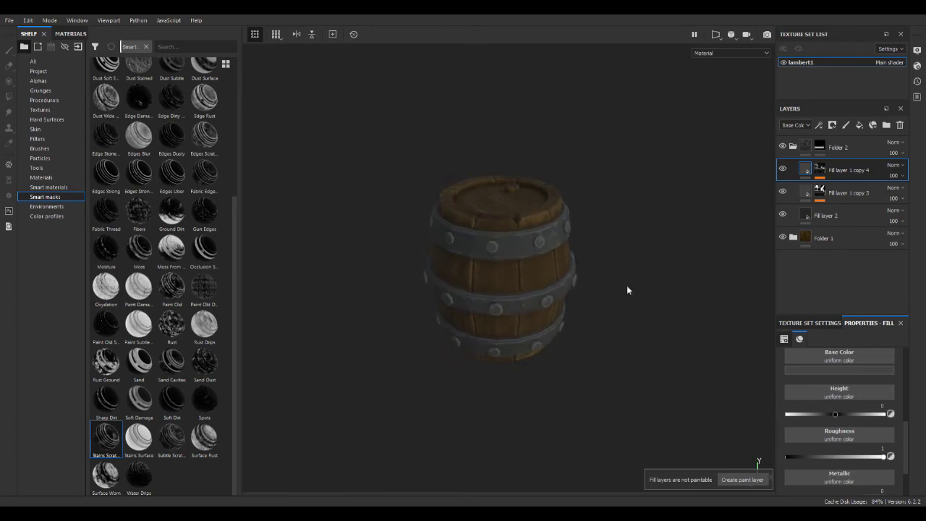
Step: Copy the wood folder's bottom fill layer to the top of that folder and darken its base color to near-black brown
left_click(793, 146)
left_click(794, 170)
left_click(852, 194)
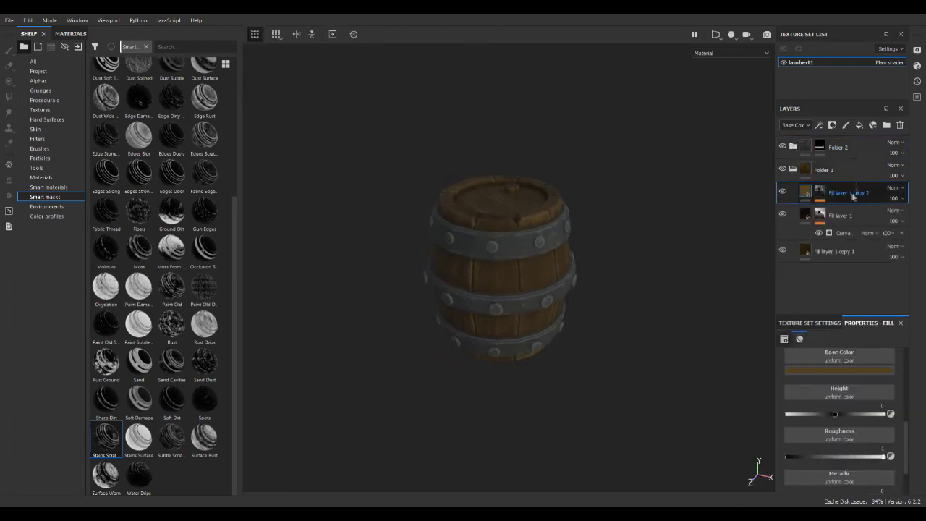
left_click(853, 258)
left_click_drag(897, 199, 897, 189, "ctrl")
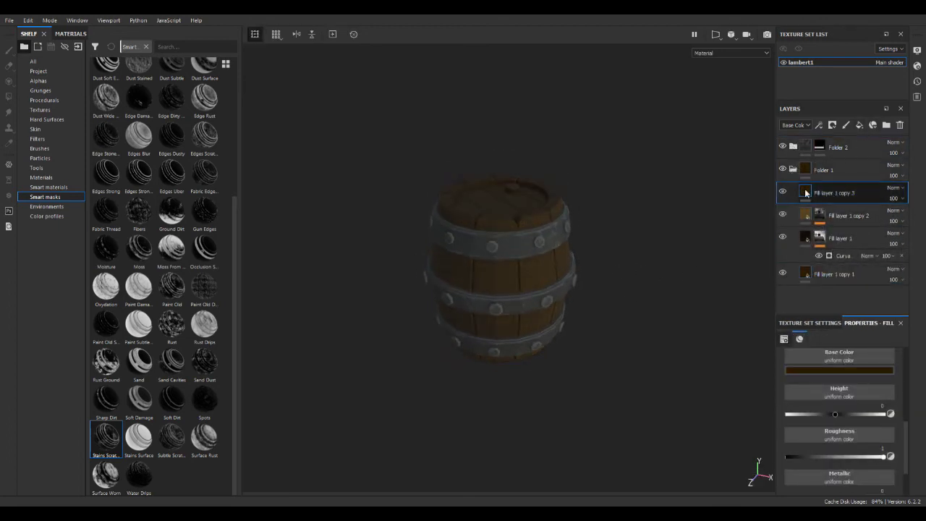
left_click(848, 372)
left_click(850, 463)
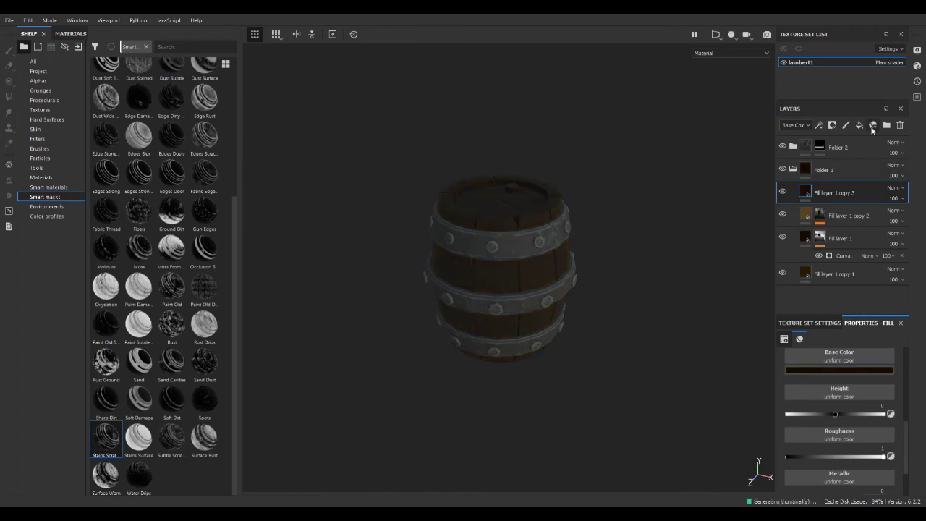
Step: Give the dark brown layer a black mask with an Ambient Occlusion generator, Global Invert True and Global Balance 0.19
left_click(832, 125)
left_click(840, 142)
left_click(833, 127)
left_click(838, 150)
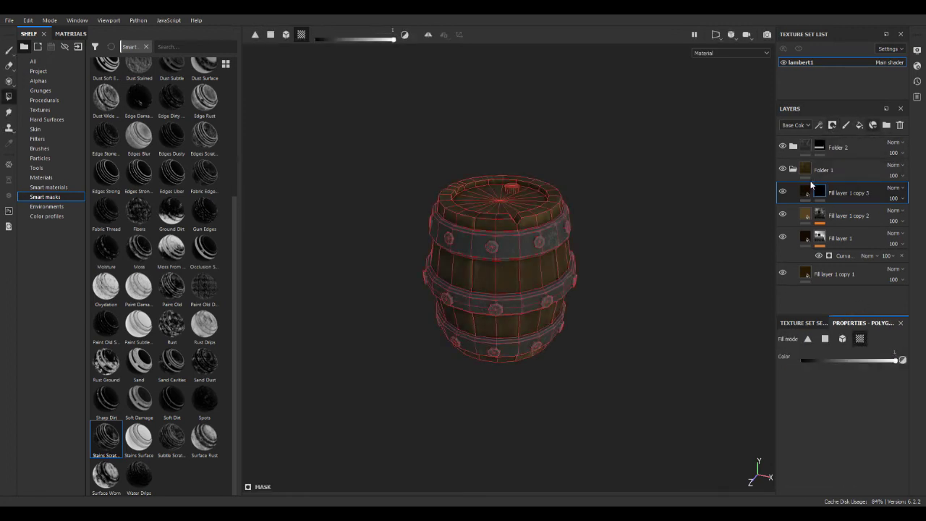
left_click(843, 142)
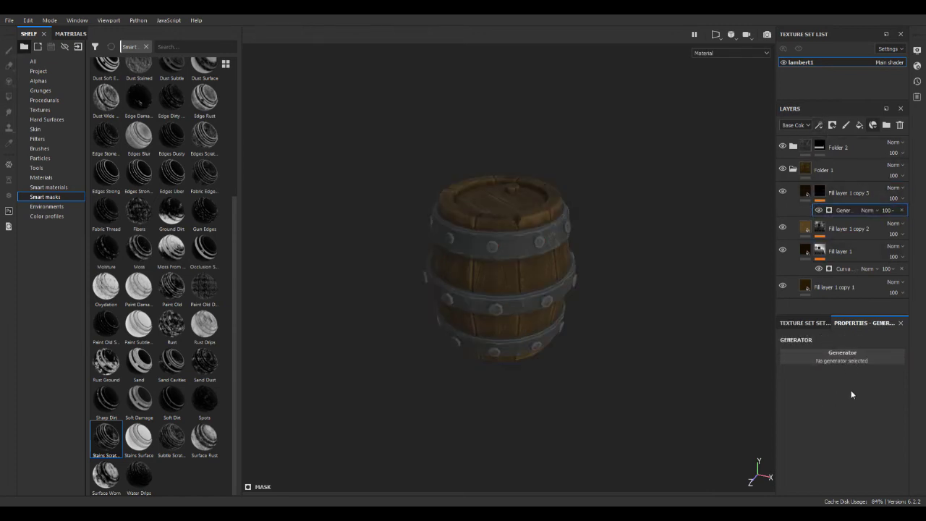
left_click(852, 394)
left_click(860, 398)
mouse_move(840, 436)
left_mouse_down()
mouse_move(882, 436)
mouse_move(809, 438)
left_mouse_up()
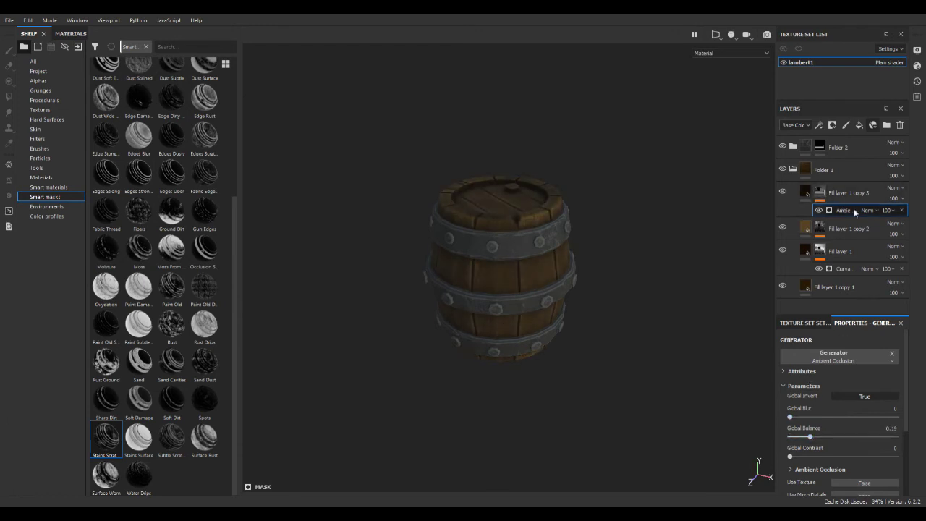
Step: Copy the dark grey base fill to the top of the metal folder and set its base color to black
left_click(794, 170)
left_click(793, 148)
left_click_drag(816, 217, 815, 178, "ctrl")
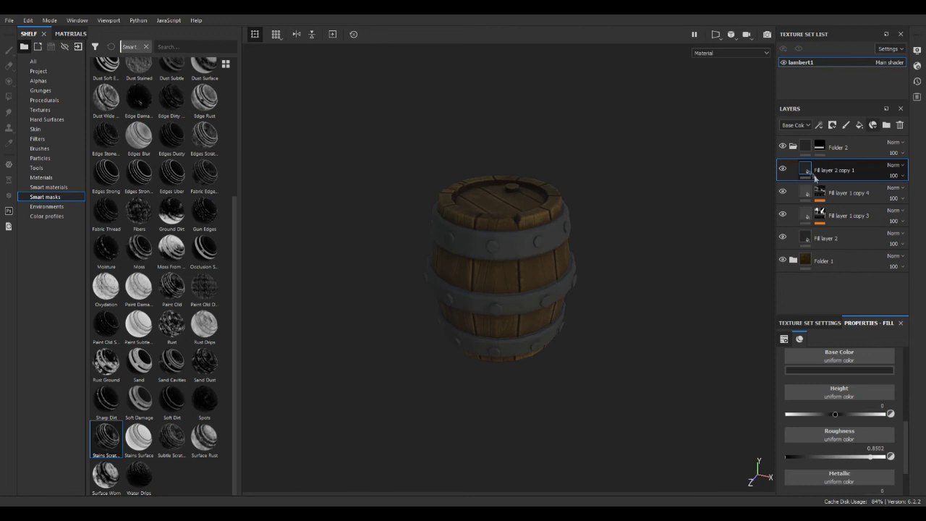
left_click(825, 373)
left_click(789, 466)
Step: Give the black metal layer a black mask with an inverted Ambient Occlusion generator and adjust its Global Balance
left_click(841, 148)
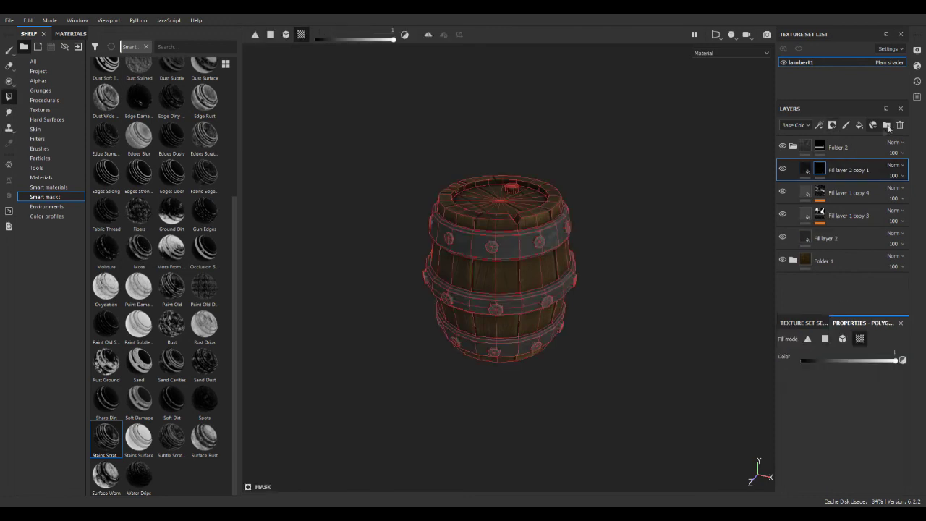
left_click(832, 126)
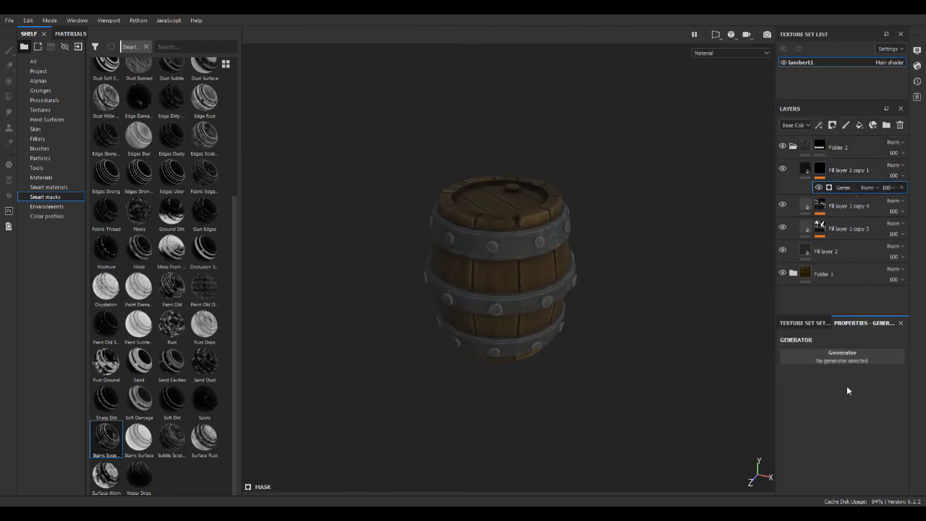
left_click(847, 387)
left_click(857, 396)
mouse_move(843, 437)
left_mouse_down()
mouse_move(801, 447)
mouse_move(791, 478)
left_mouse_up()
left_click(806, 168)
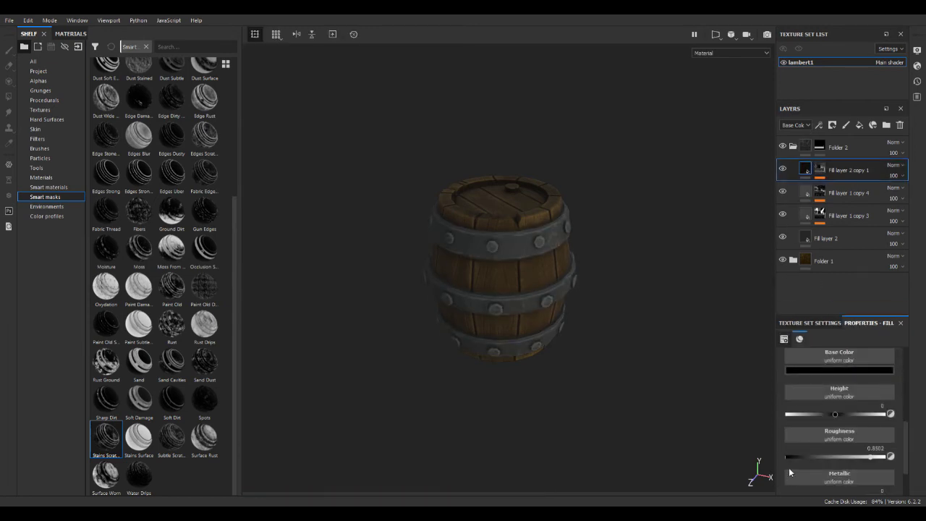
Step: Add an empty paint layer at the top of the wood folder, above the dark brown occlusion layer
right_click_drag(543, 380, 560, 382, "shift")
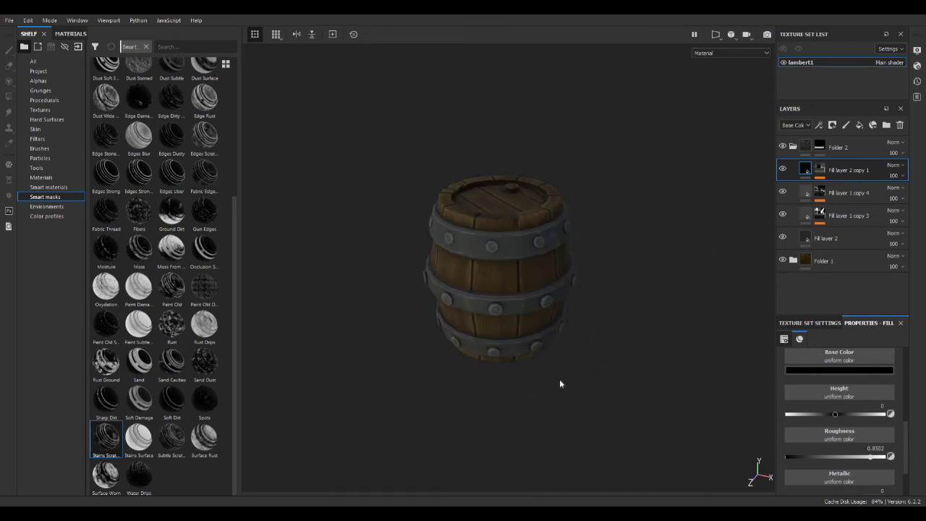
left_click_drag(530, 403, 595, 383, "alt")
left_click(831, 262)
left_click(796, 262)
left_click_drag(629, 350, 629, 289, "alt")
left_click(849, 285)
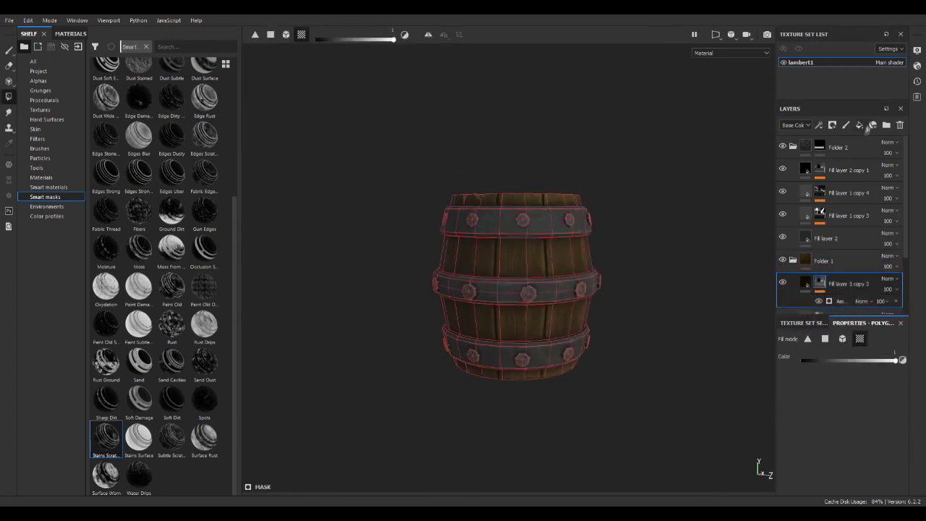
left_click(846, 125)
Step: Filter the brush library by "d" and choose the Artistic Soft brush for the paint layer
left_click(40, 149)
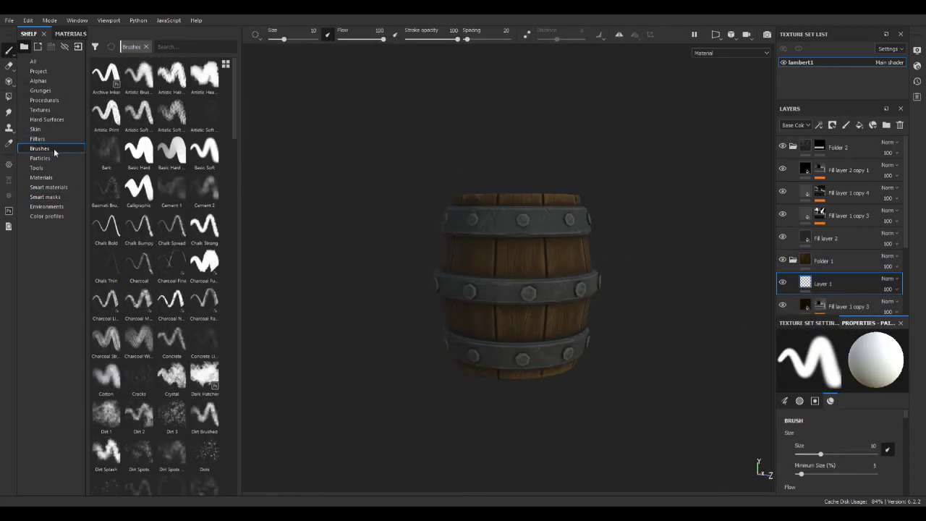
left_click(180, 47)
type("d")
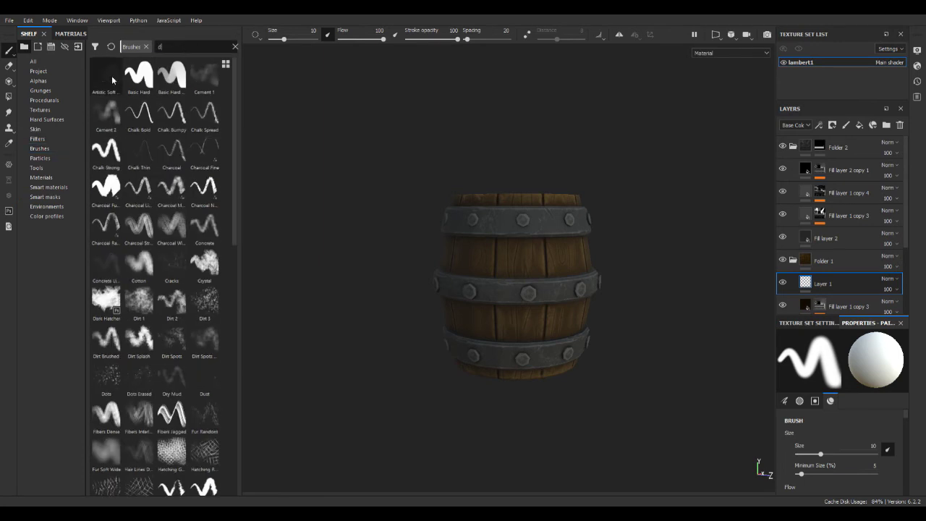
left_click(111, 76)
right_click_drag(524, 269, 498, 274, "shift")
scroll(562, 259, "up", 1)
scroll(563, 259, "down", 1)
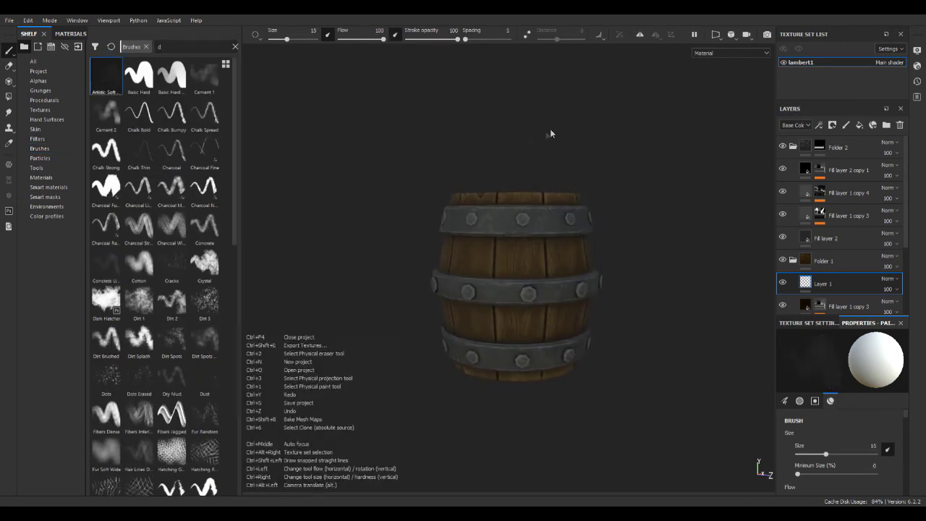
Step: Resize the Artistic Soft brush to about 54
left_click_drag(542, 152, 534, 153, "alt")
right_click_drag(618, 318, 644, 318, "ctrl")
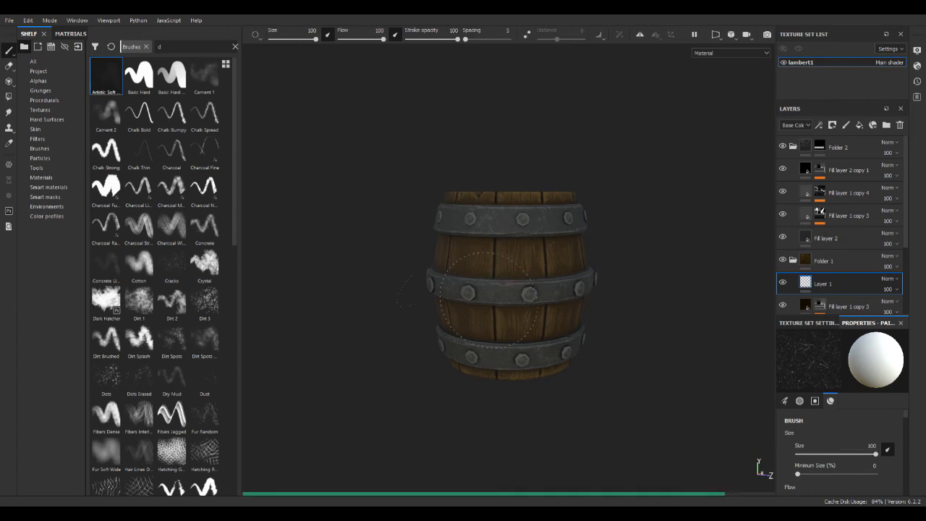
mouse_move(600, 351)
right_mouse_down("shift")
mouse_move(665, 306)
mouse_move(664, 254)
mouse_move(664, 297)
right_mouse_up("shift")
scroll(665, 298, "down", 1)
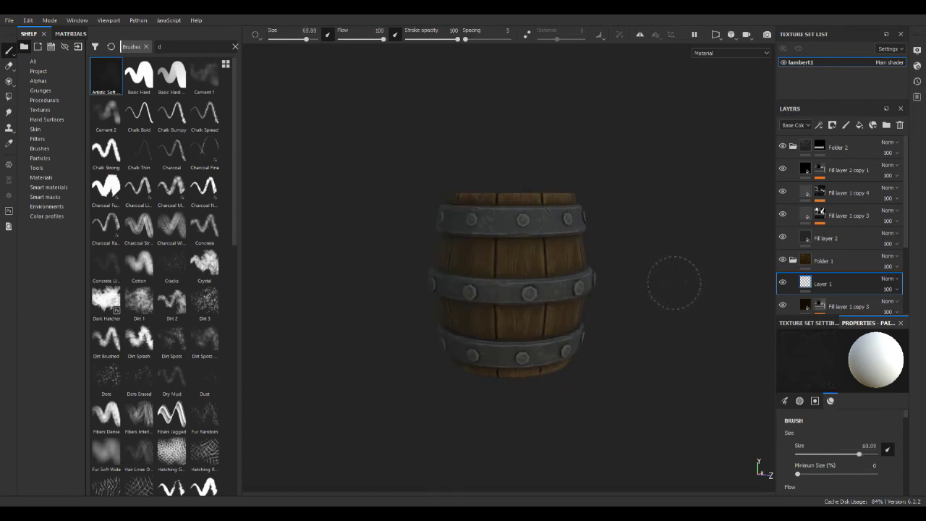
Step: Set the brush material's base color to a dark olive yellow and raise its roughness
scroll(840, 429, "down", 10)
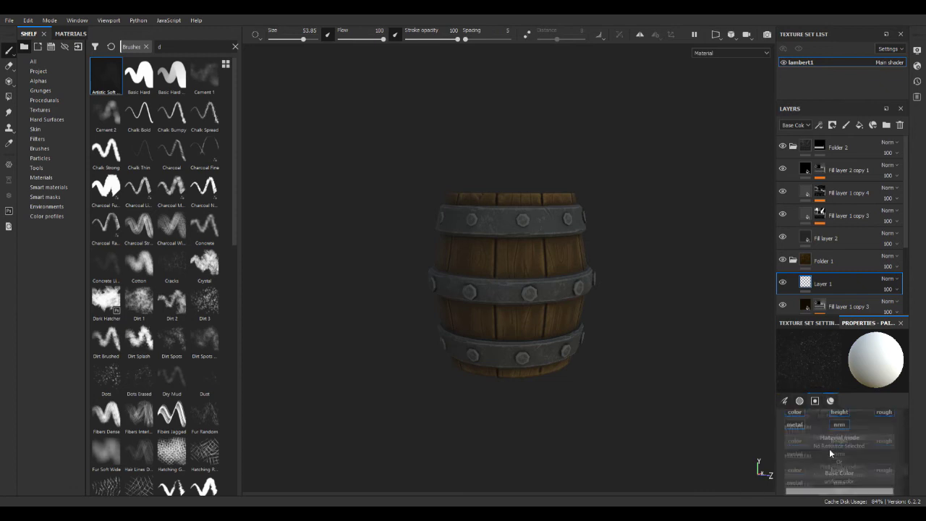
scroll(817, 464, "down", 2)
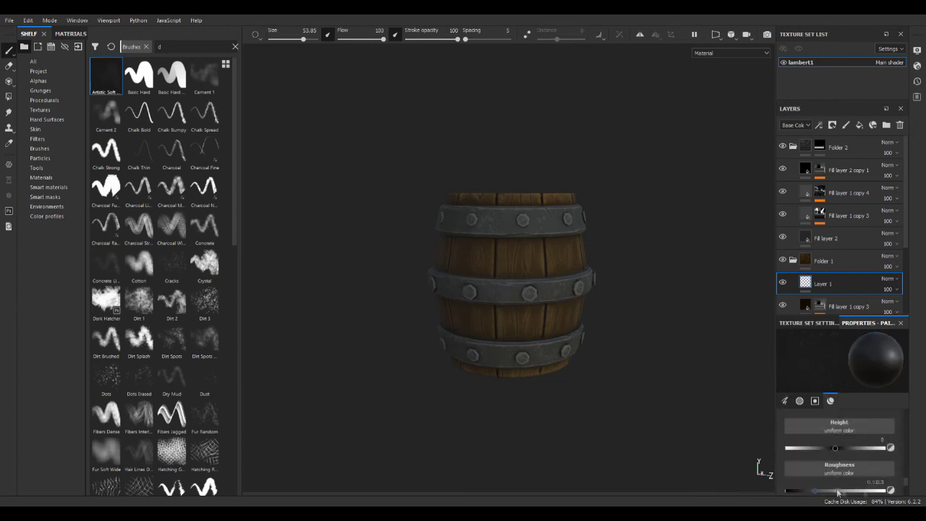
left_click(837, 490)
scroll(838, 468, "down", 2)
scroll(827, 442, "up", 3)
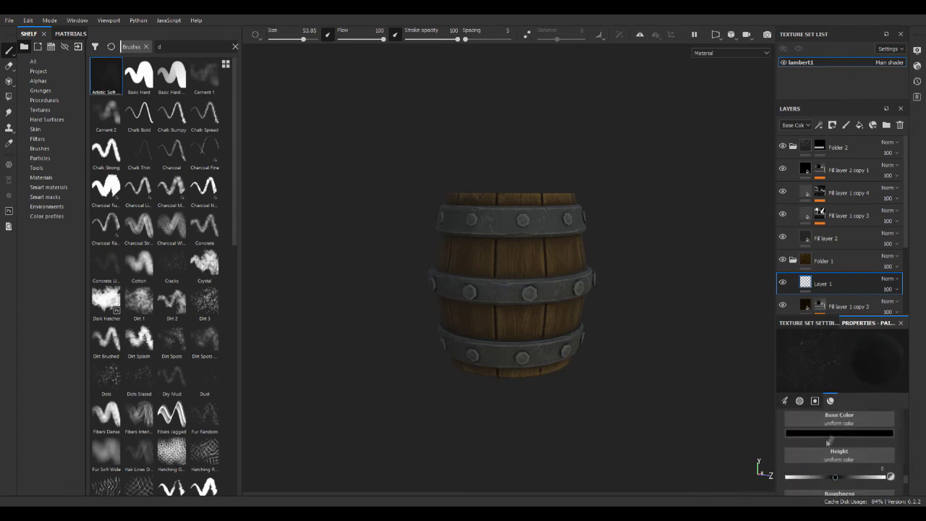
left_click(837, 398)
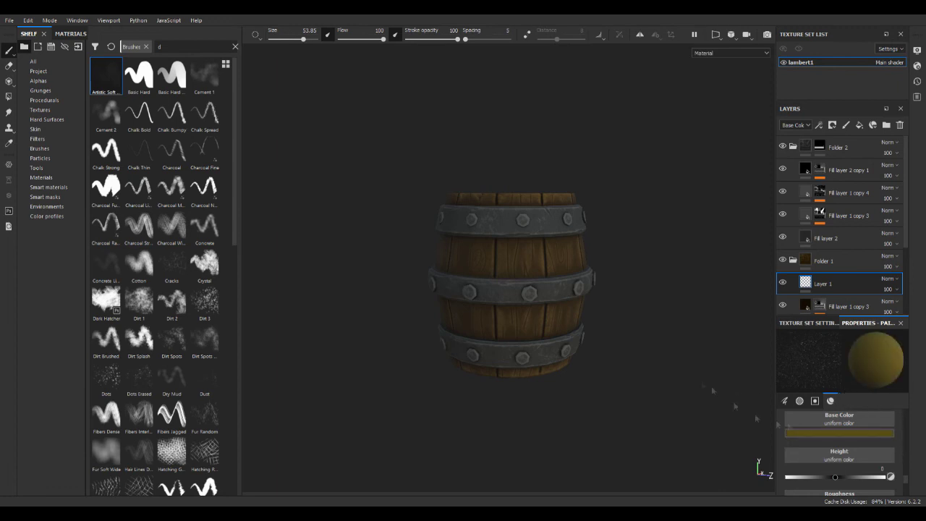
scroll(836, 465, "down", 3)
scroll(832, 465, "down", 3)
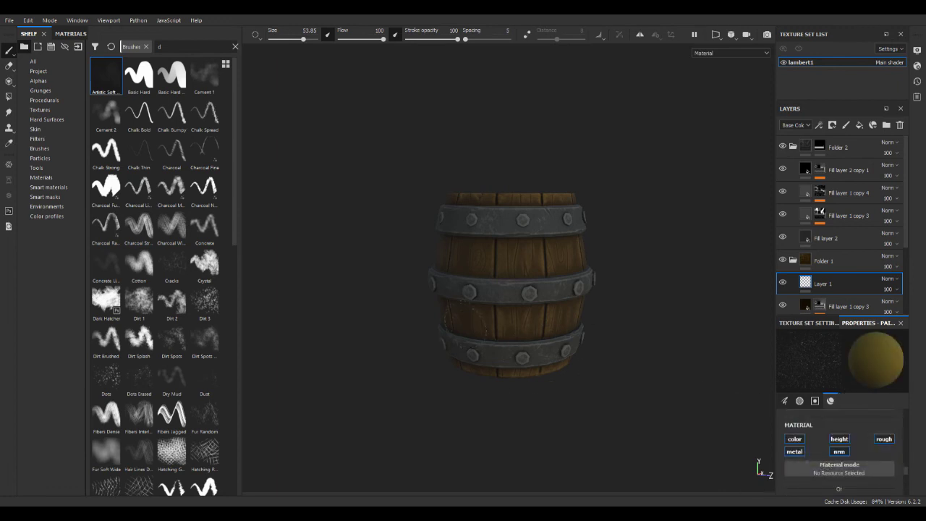
Step: Set the brush flow to 93 and view the barrel from slightly above
left_click_drag(555, 410, 550, 411, "ctrl")
left_click_drag(572, 416, 500, 409, "alt")
left_click_drag(571, 429, 556, 415, "alt")
left_click_drag(581, 421, 585, 387, "ctrl+alt")
left_click_drag(568, 336, 537, 361, "alt")
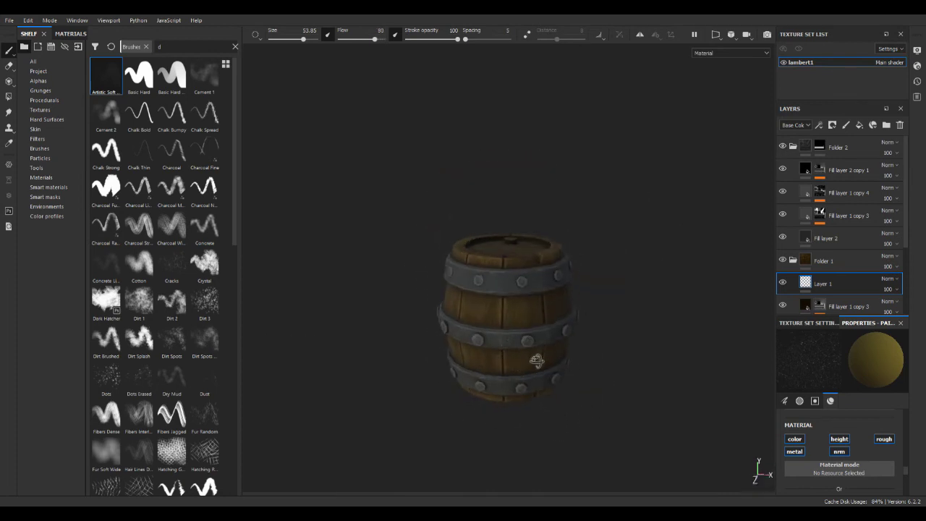
Step: Duplicate the metal folder Folder 2, replace the copy's mask with a black mask and hide the original folder
left_click(794, 146)
left_click(794, 168)
left_click(841, 147)
key("ctrl+d")
left_click(821, 147)
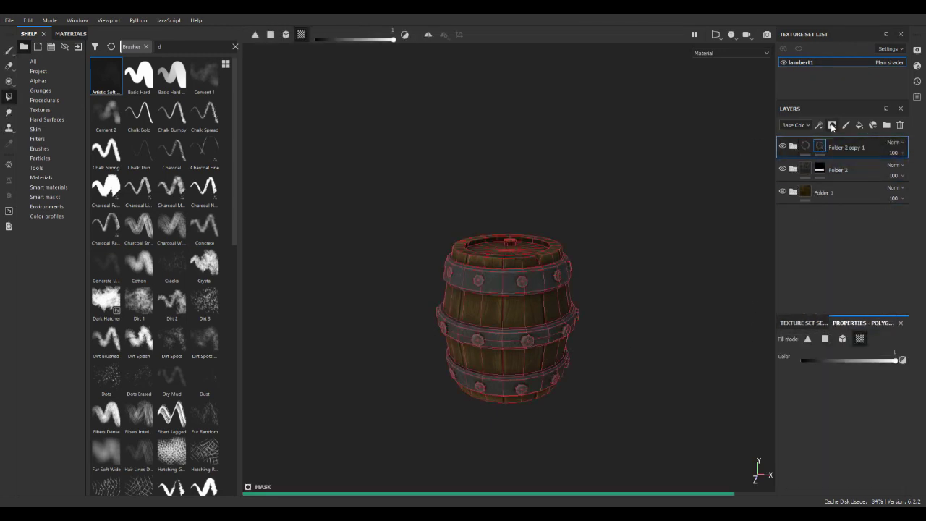
left_click(836, 268)
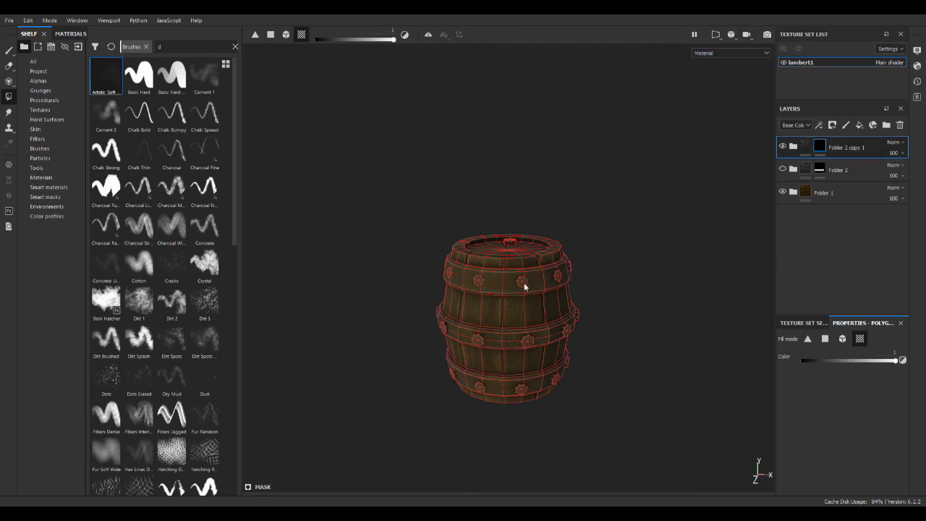
Step: Reveal the copied metal folder only on the barrel's rivets through its black mask
left_click(793, 146)
scroll(518, 301, "up", 8)
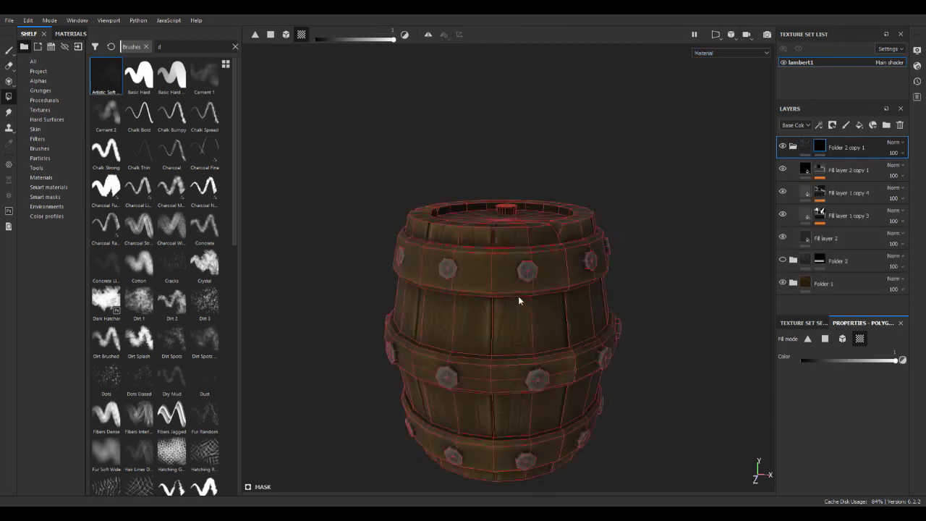
left_click_drag(500, 291, 507, 289, "alt")
Step: Set the Global Balance of the mask generator on the copied folder's Fill layer 1 copy 4 to 0.26
left_click(819, 200)
left_click(843, 212)
mouse_move(828, 441)
left_mouse_down()
mouse_move(788, 439)
mouse_move(818, 439)
left_mouse_up()
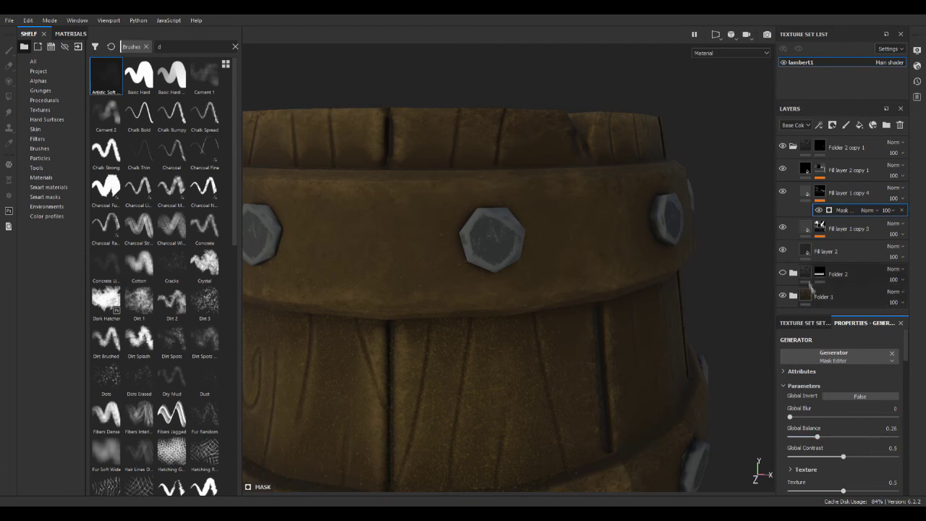
Step: Adjust the Global Contrast and lower the Global Balance to its minimum in the mask generator of Fill layer 1 copy 3
left_click(820, 234)
left_click(842, 259)
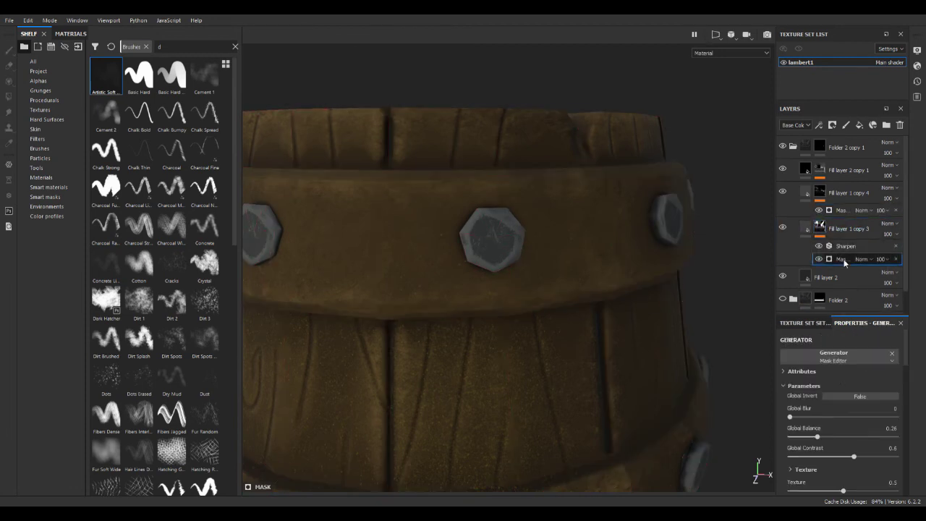
mouse_move(855, 458)
left_mouse_down()
mouse_move(813, 458)
mouse_move(858, 456)
left_mouse_up()
left_click_drag(817, 437, 788, 440)
scroll(817, 189, "down", 1)
scroll(811, 252, "up", 1)
left_click(783, 279)
left_click(783, 192)
left_click(782, 191)
Step: Try a Global Blur of 0.72 and a Global Balance of 0.14 on the mask generator of Fill layer 1 copy 4
left_click(847, 210)
left_click_drag(798, 439, 824, 418)
left_click(811, 439)
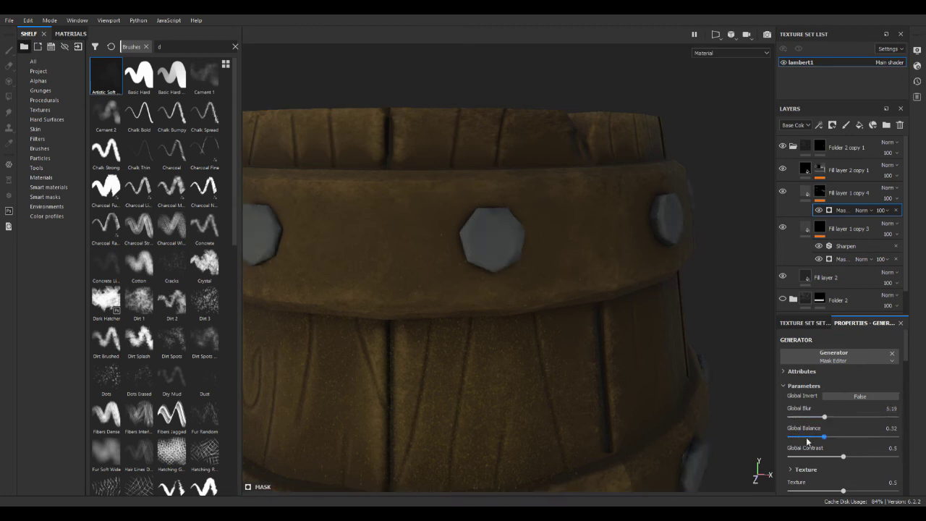
left_click(806, 438)
left_click(810, 418)
left_click(820, 438)
left_click(795, 418)
left_click(800, 437)
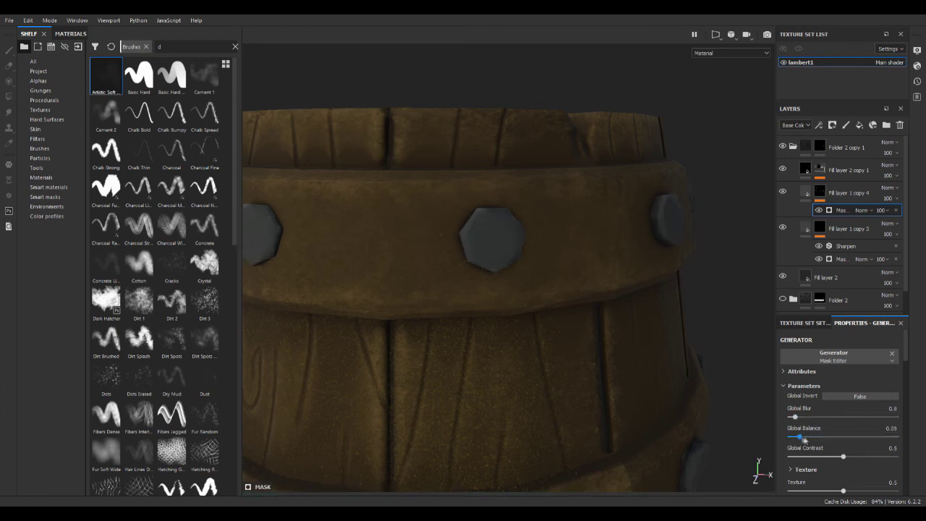
left_click_drag(796, 420, 786, 420)
left_click(795, 418)
mouse_move(570, 282)
right_mouse_down("alt")
mouse_move(555, 281)
mouse_move(535, 308)
mouse_move(579, 298)
right_mouse_up("alt")
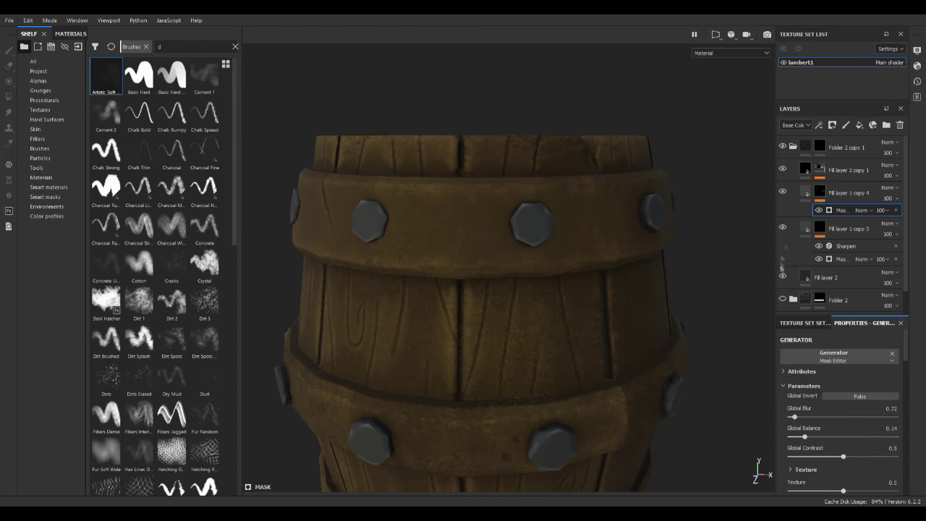
Step: Add a fill layer above Fill layer 1 copy 4 with a darker grey base color and a roughness of about 0.80
left_click(842, 195)
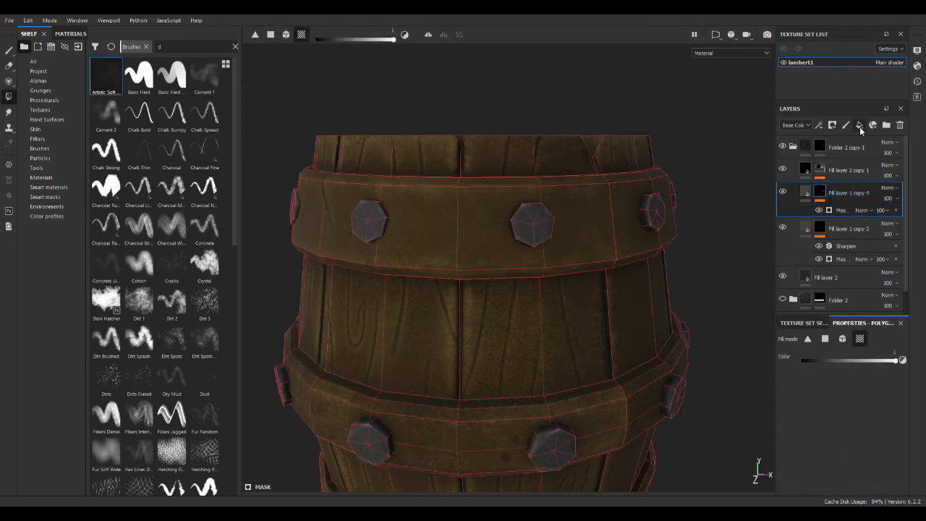
left_click(859, 126)
left_click(811, 372)
left_click(788, 451)
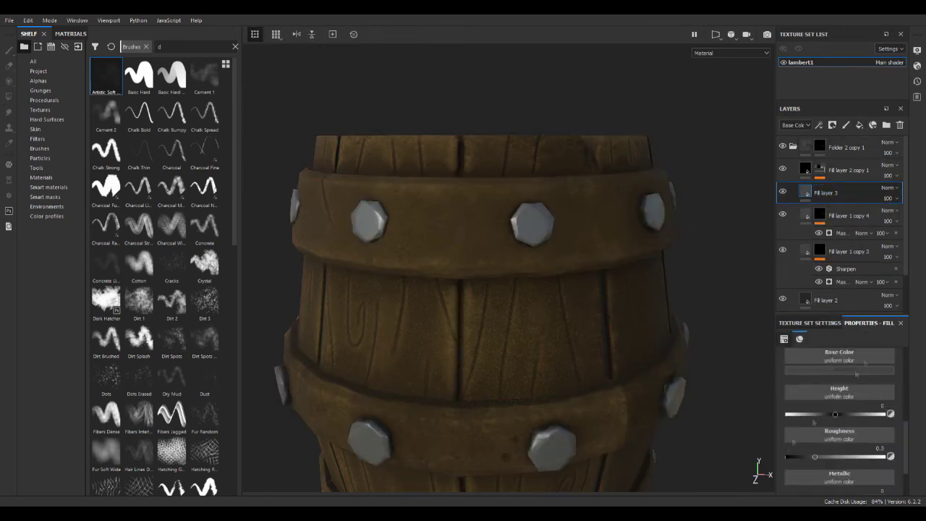
left_click_drag(884, 456, 867, 459)
Step: Apply the Fabric Edge smart mask to Fill layer 3 and adjust its generator's Global Balance
left_click(47, 198)
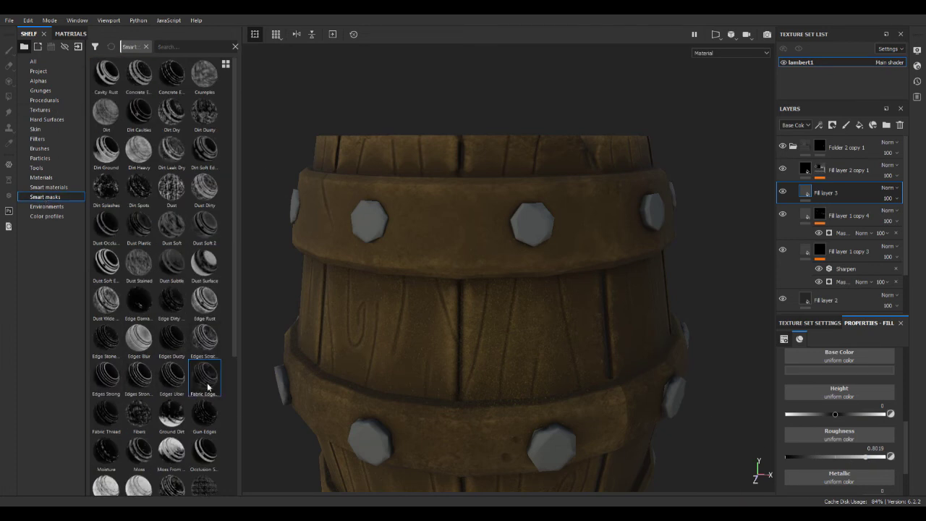
left_click_drag(207, 387, 806, 195)
left_click(807, 194)
left_click(819, 193)
left_click(841, 212)
left_click_drag(832, 438, 865, 438)
Step: Delete Fill layer 1 copy 4 from the rivet folder and duplicate Fill layer 3
left_click(856, 230)
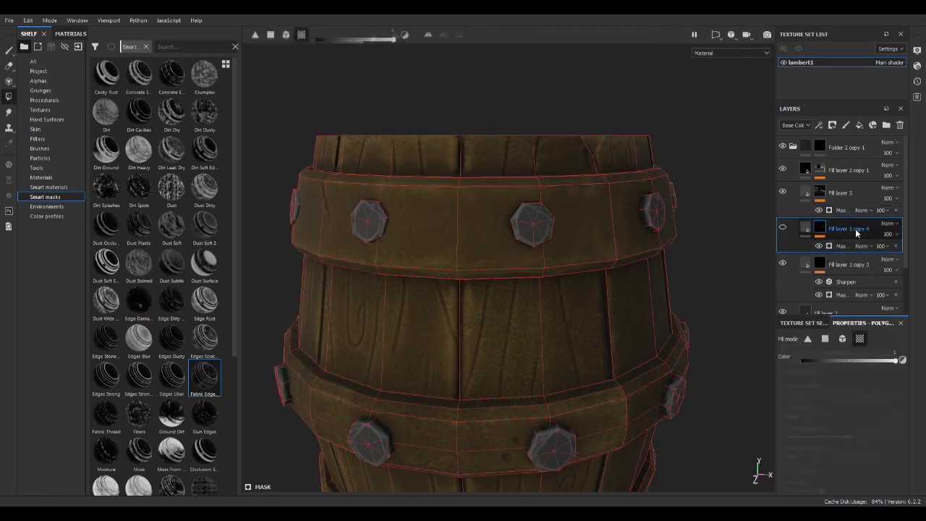
key("Delete")
left_click(843, 194)
key("ctrl+d")
Step: Give the Fill layer 3 duplicate a fresh black mask and apply the Stains Scratch smart mask to it
left_click(832, 125)
left_click(841, 150)
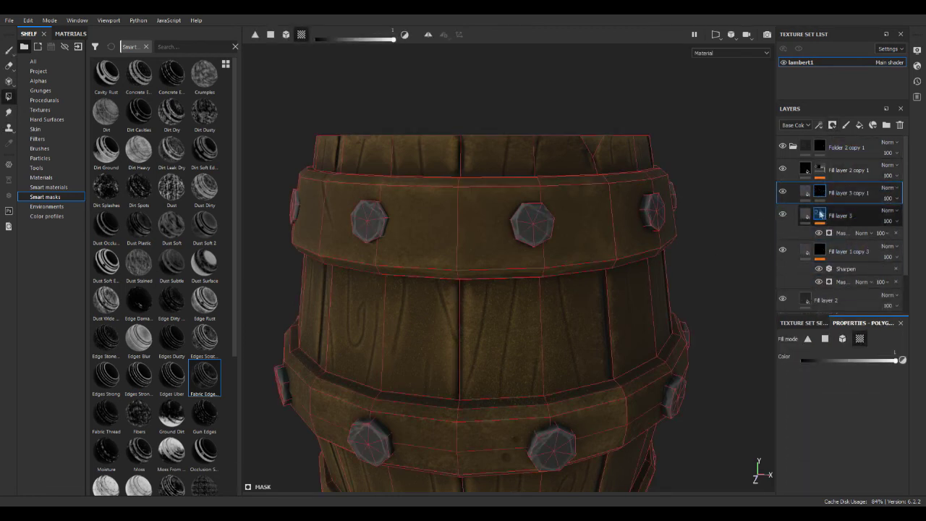
scroll(174, 383, "down", 3)
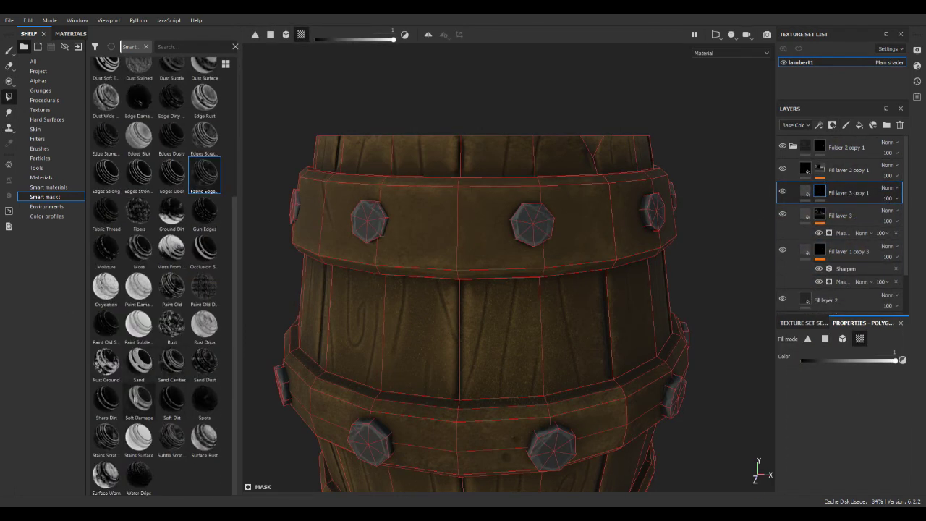
scroll(120, 350, "up", 3)
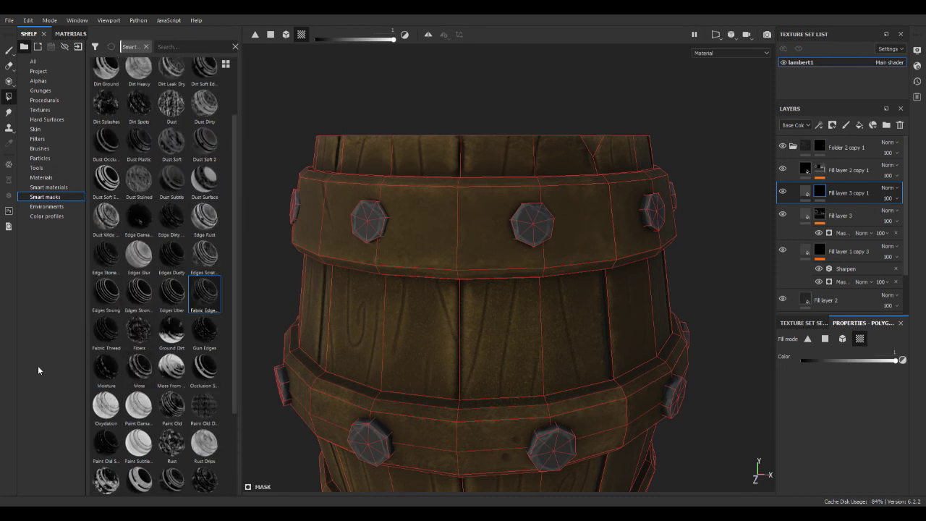
scroll(97, 356, "up", 2)
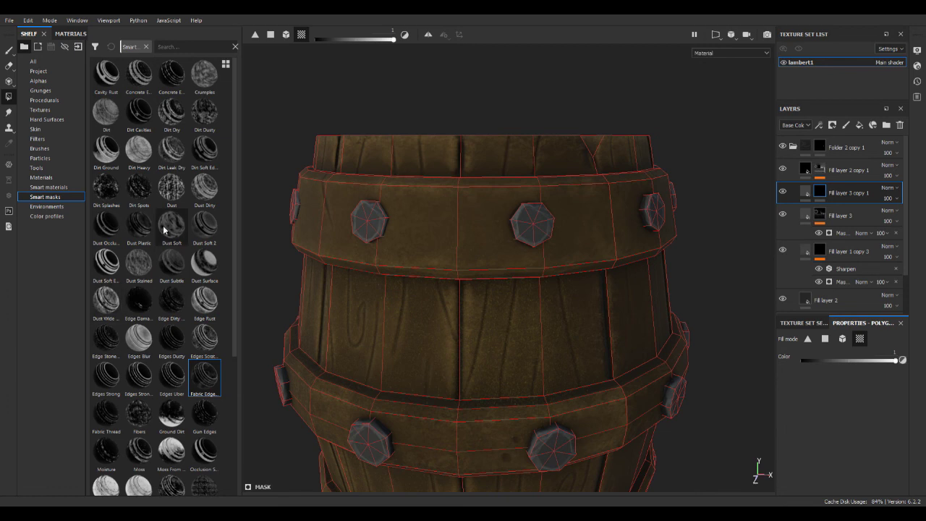
scroll(164, 230, "down", 5)
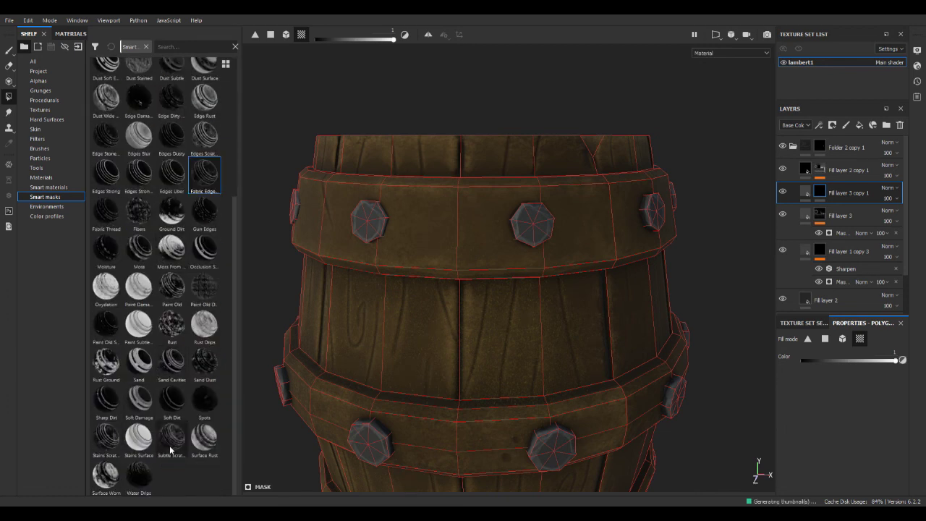
left_click_drag(108, 438, 820, 191)
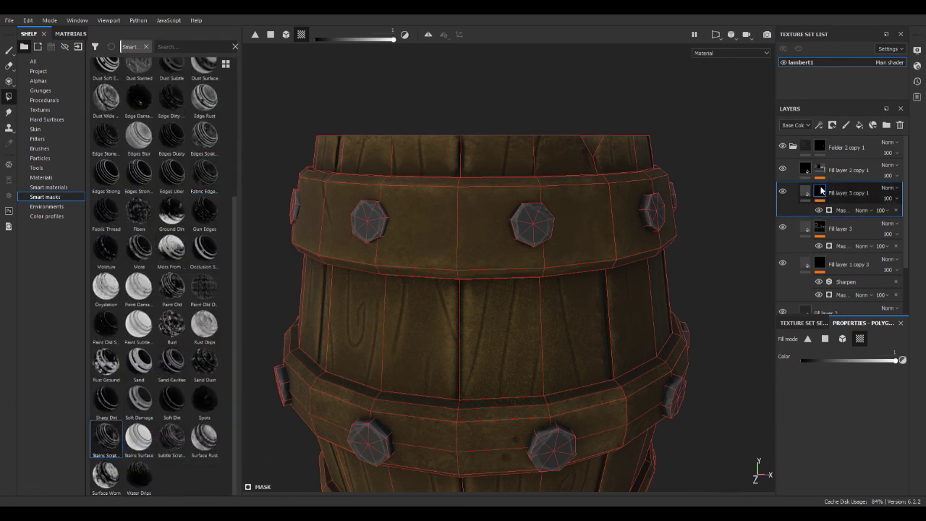
Step: Set the stains mask generator's Global Balance to 0.07 and show the original metal folder again
left_click(840, 210)
left_click(808, 437)
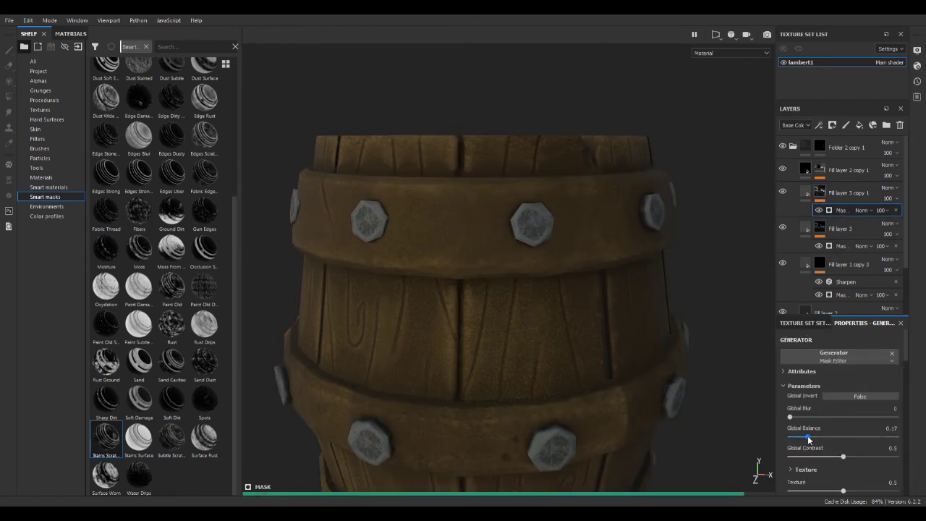
left_click_drag(801, 438, 798, 438)
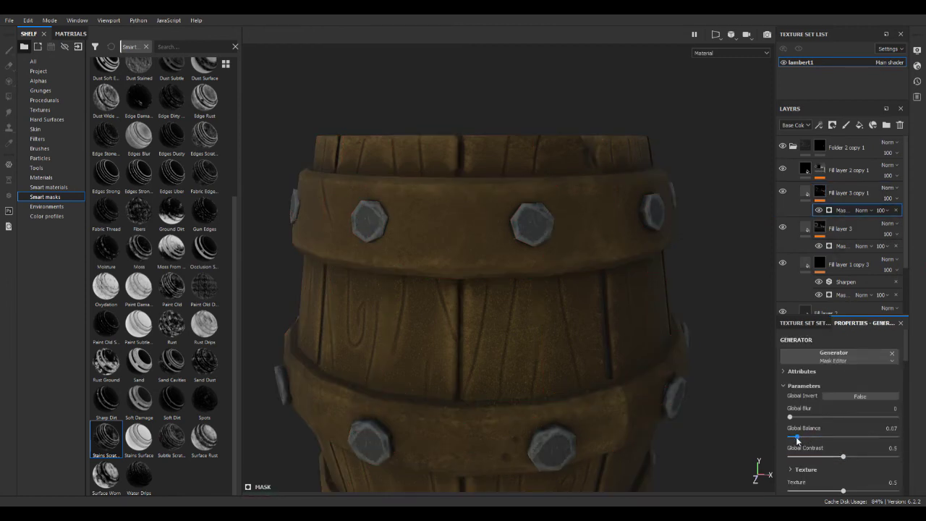
left_click(806, 193)
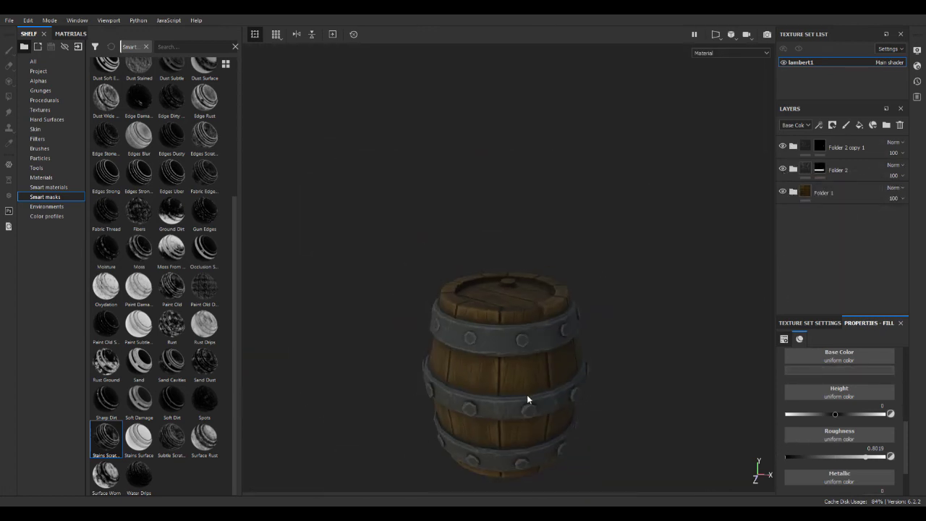
middle_click_drag(615, 368, 620, 301, "alt")
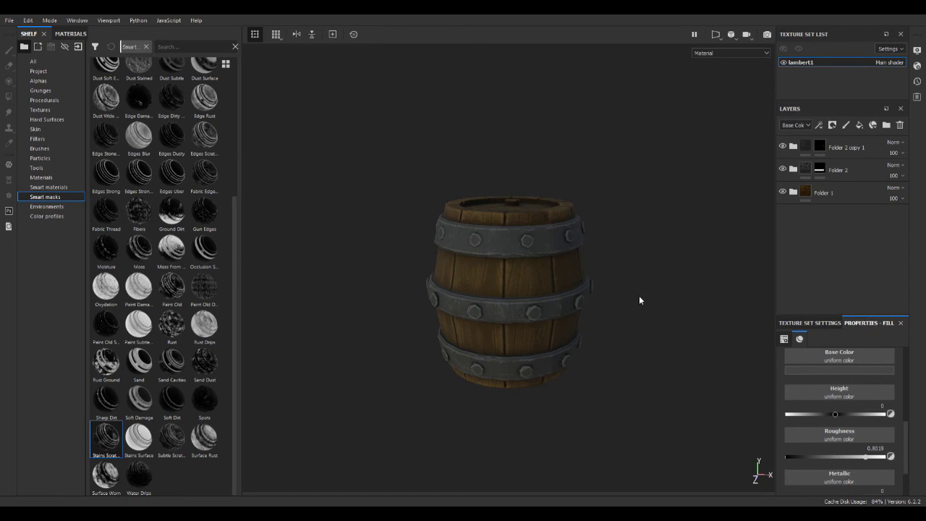
Step: Duplicate the dark brown occlusion fill in the wood folder, darken its base color to near-black and hide the paint layer above
left_click(793, 193)
left_click(848, 238)
key("ctrl+d")
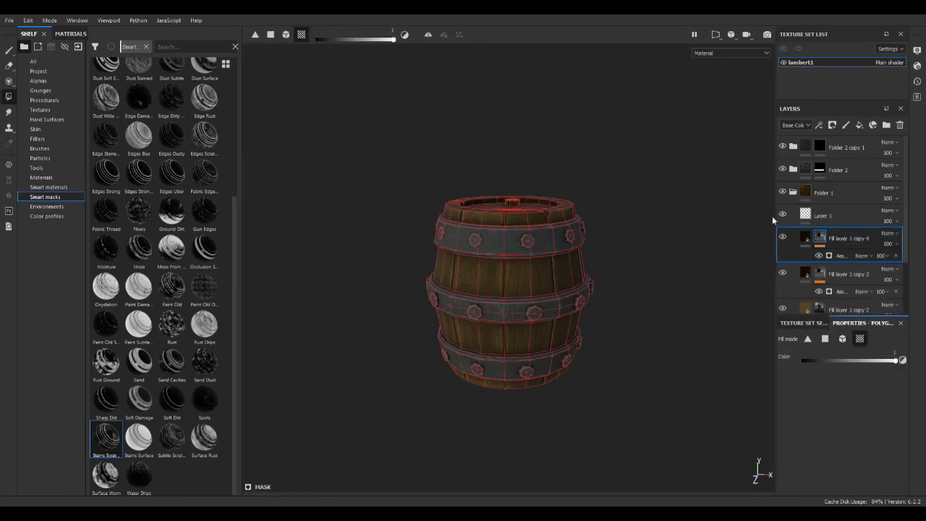
left_click(805, 236)
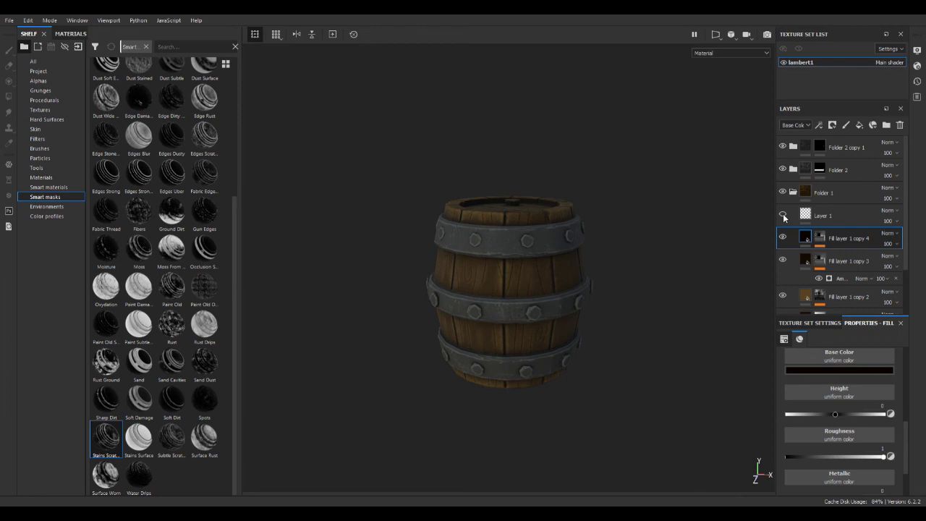
Step: Replace the Ambient Occlusion generator on the near-black wood layer's mask with the Sand Cavities smart mask
left_click(822, 239)
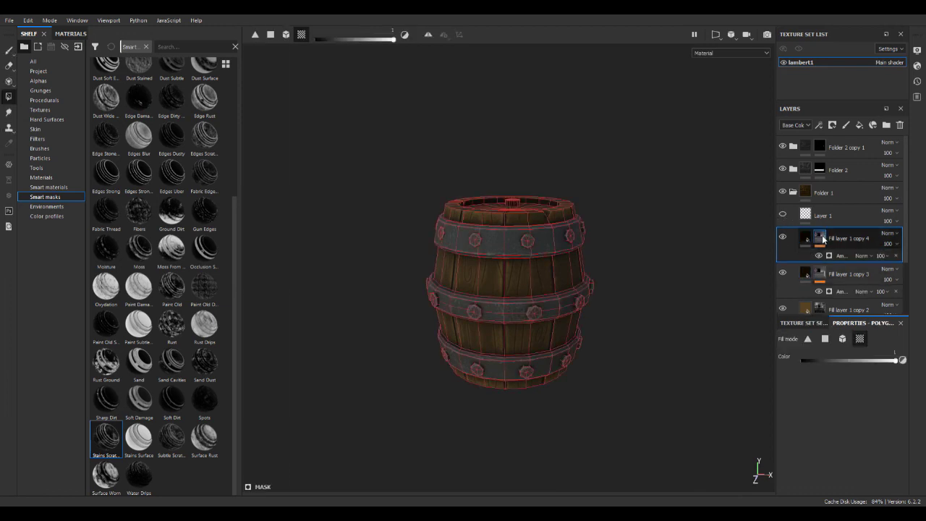
left_click(827, 254)
key("Delete")
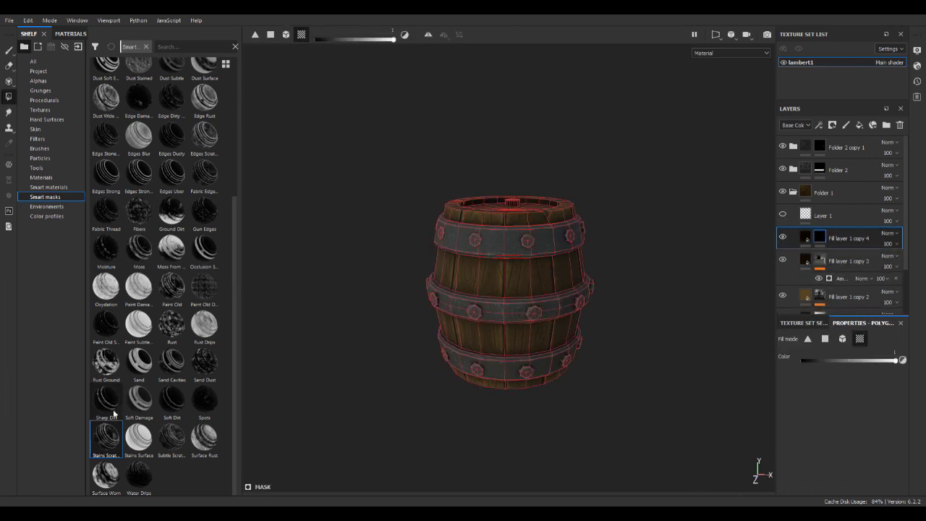
left_click_drag(172, 362, 821, 238)
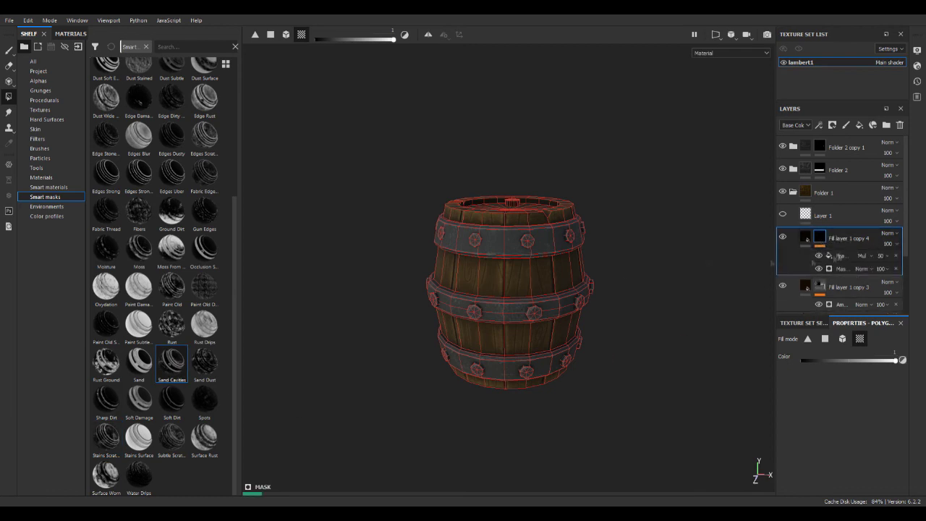
Step: Duplicate the light brown wood fill above the near-black cavity layer and clear the duplicate's mask
left_click(805, 236)
scroll(166, 275, "up", 5)
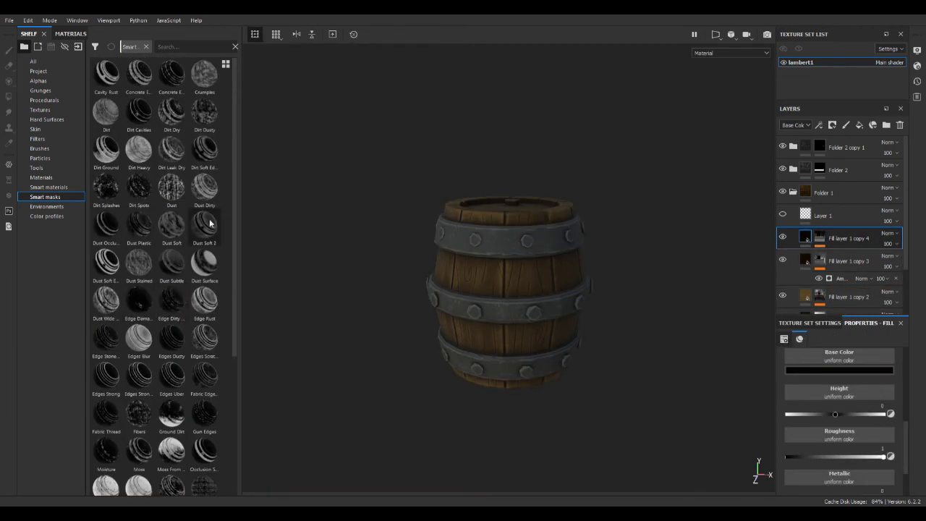
left_click_drag(842, 298, 843, 227, "ctrl")
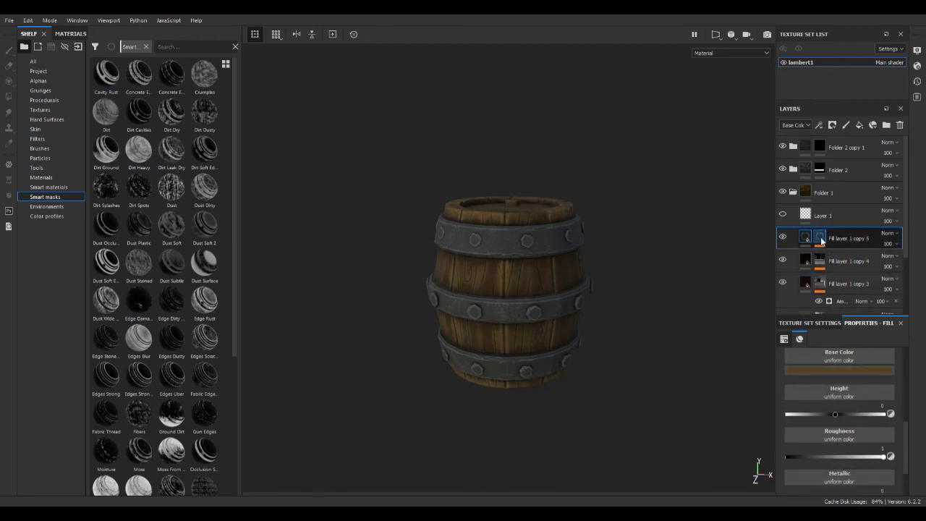
left_click(821, 238)
key("Delete")
Step: Try the Dust Soft 2 smart mask on the duplicated light brown fill with Global Balance at 0.77
left_click_drag(198, 228, 822, 240)
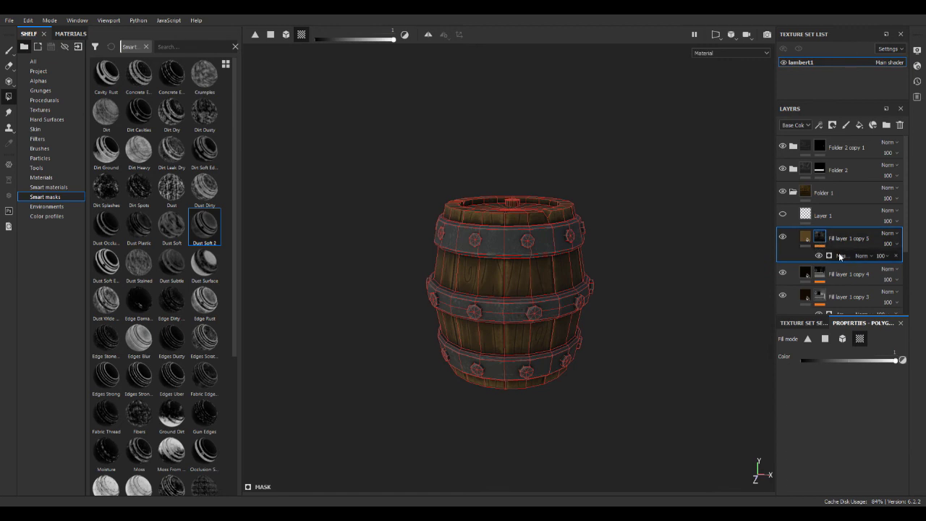
left_click(841, 256)
left_click(871, 437)
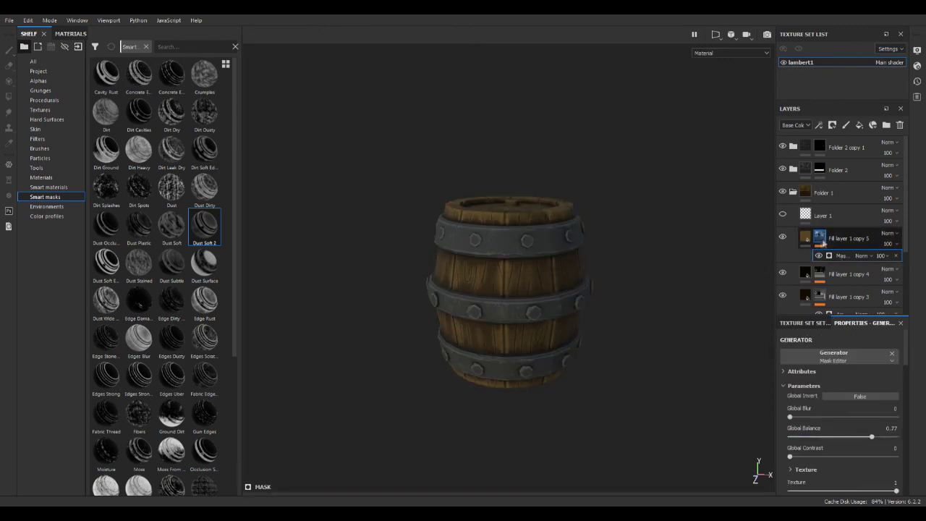
left_click(820, 238)
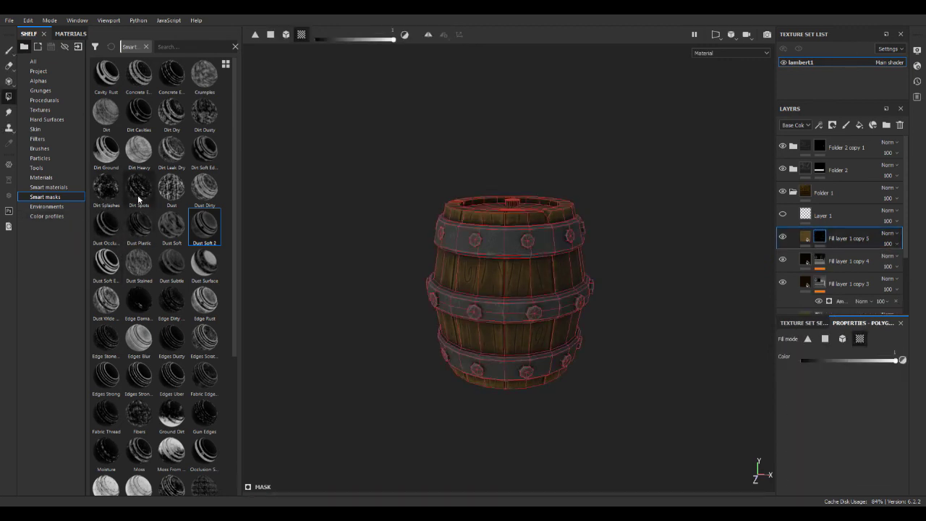
Step: Apply the Dust Subtle smart mask to the light brown duplicate and set its Global Balance to 0.55
left_click_drag(169, 268, 822, 238)
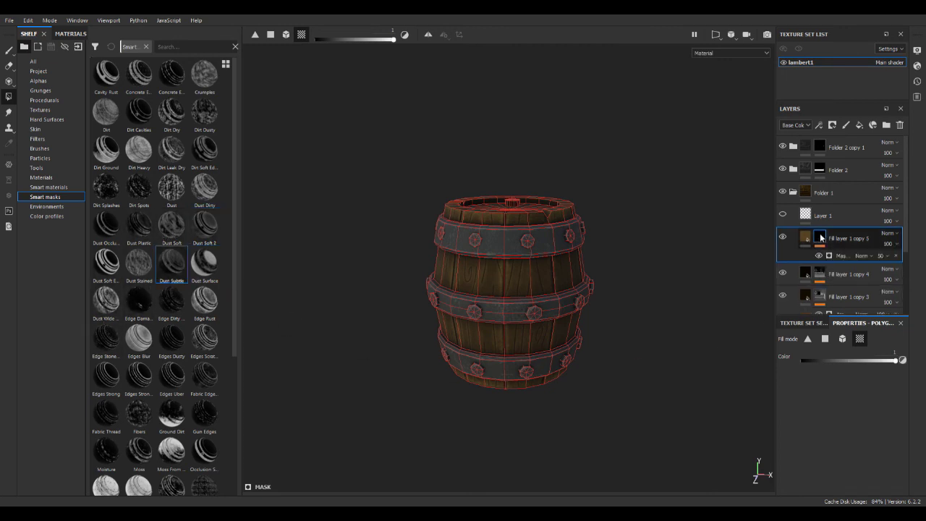
left_click(843, 256)
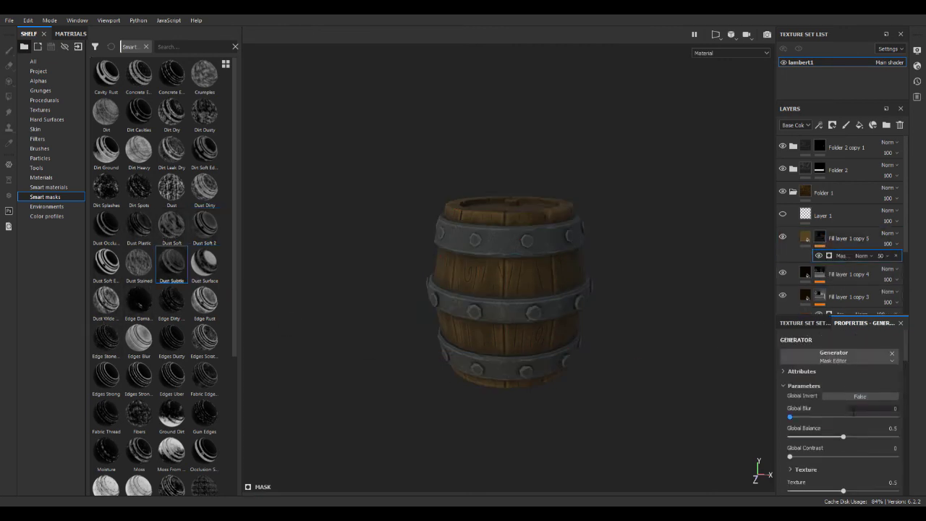
left_click_drag(873, 440, 850, 439)
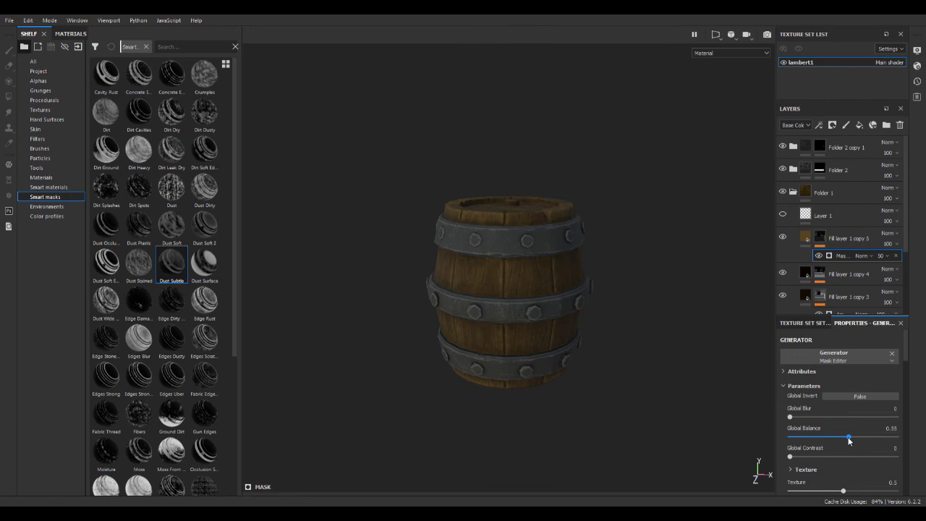
left_click(793, 192)
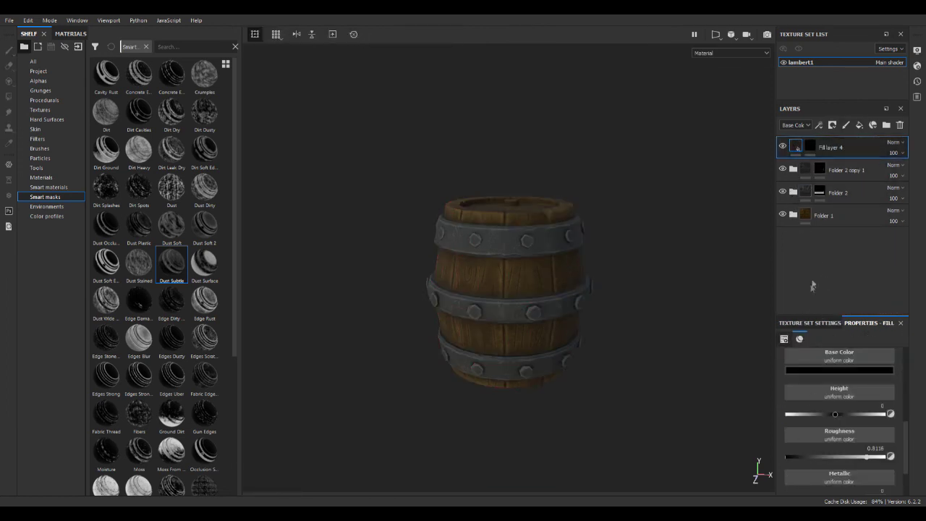
Step: Add a black fill layer with a black mask above all the folders
left_click(797, 147)
left_click(809, 148)
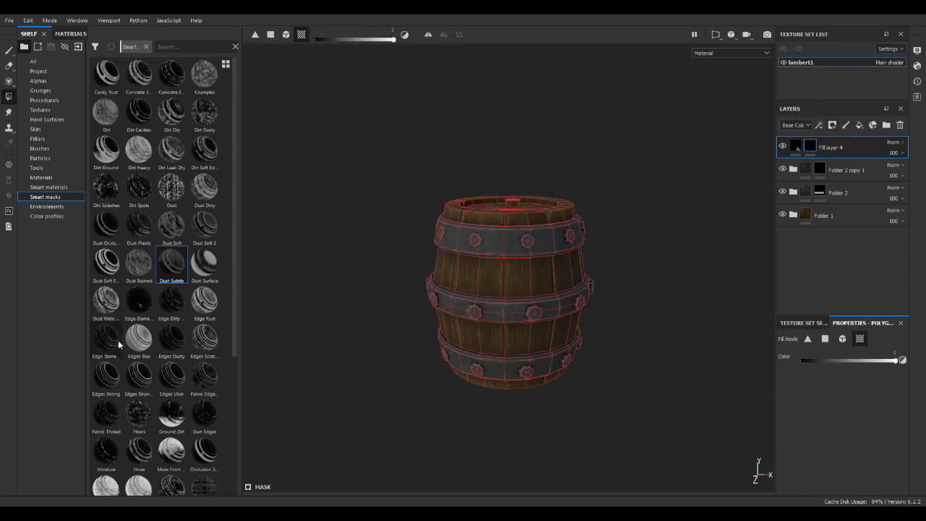
scroll(123, 331, "down", 3)
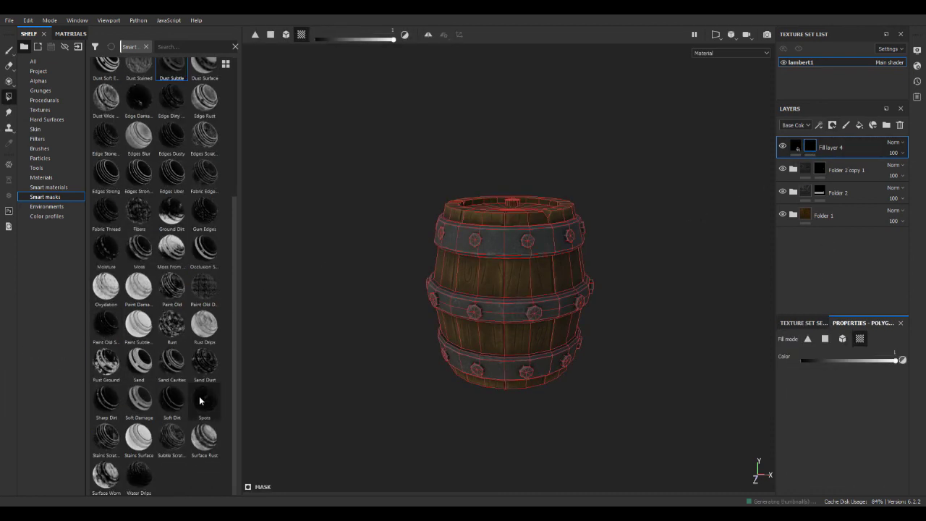
scroll(113, 392, "up", 3)
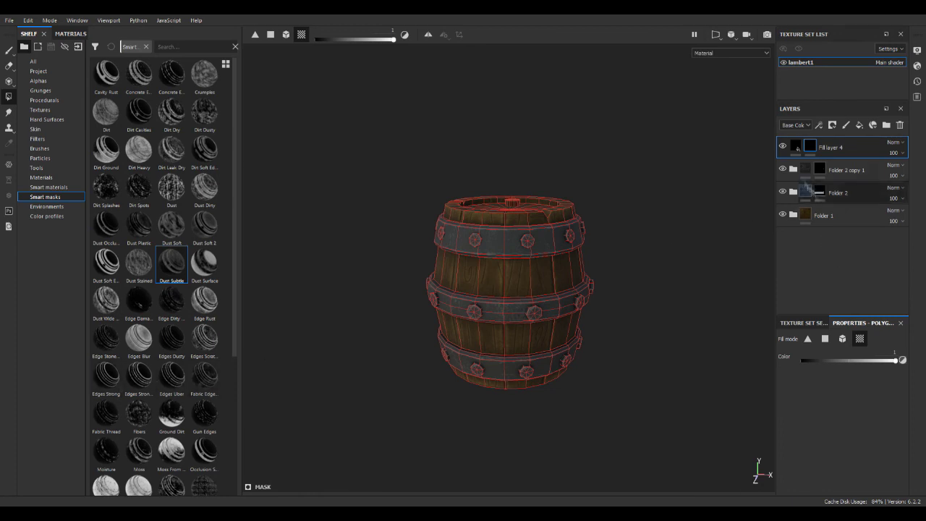
Step: Replace the mask generator on Fill layer 3 copy 1 in the Folder 2 copy 1 folder with the Fabric Edge smart mask
left_click(793, 169)
left_click(821, 219)
left_click(840, 235)
key("Delete")
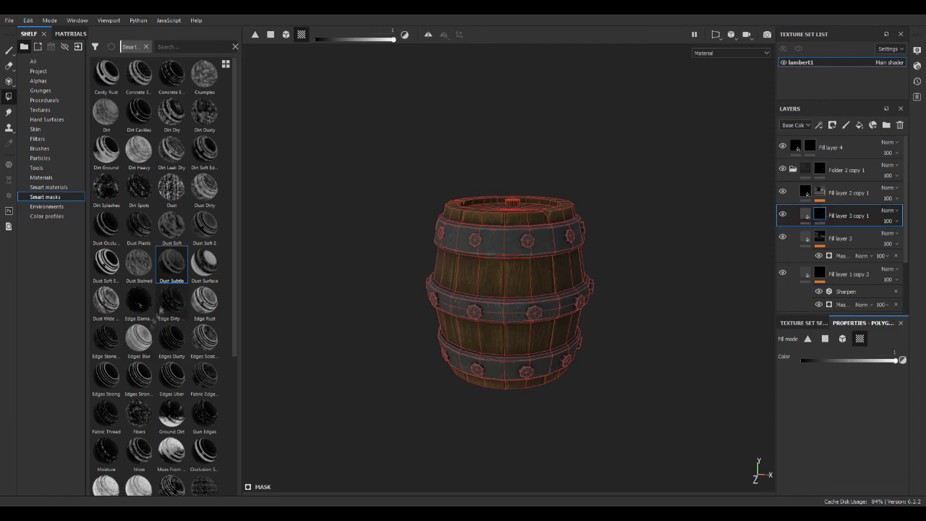
left_click_drag(205, 376, 572, 338)
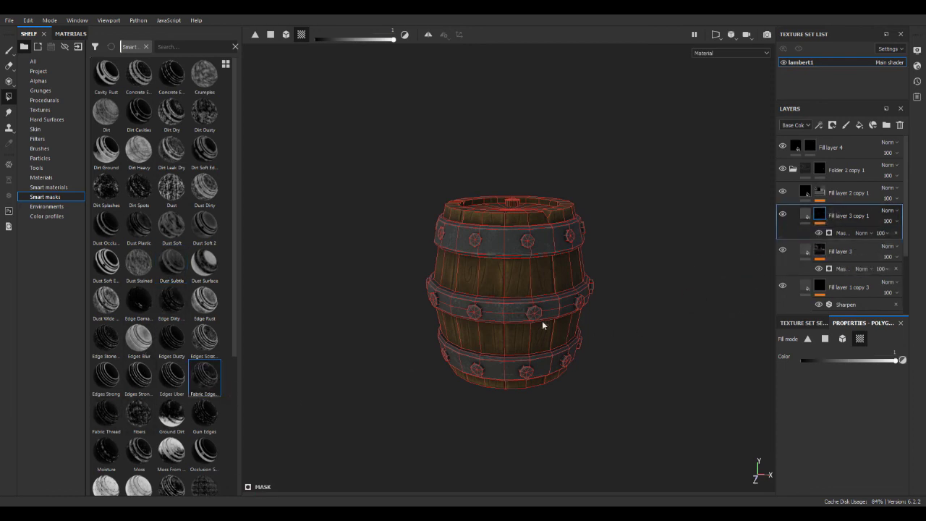
left_click(806, 215)
scroll(637, 311, "up", 2)
left_click(820, 216)
left_click(806, 216)
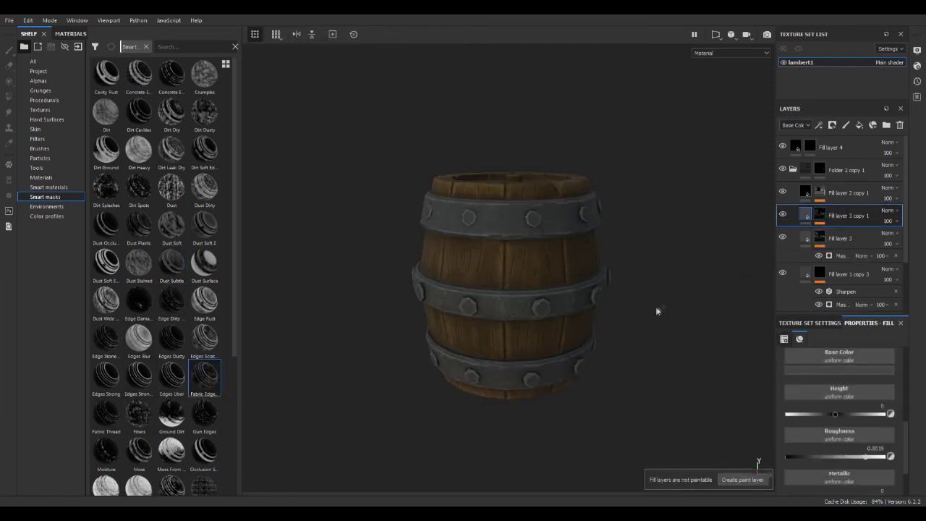
scroll(656, 309, "down", 2)
left_click(794, 170)
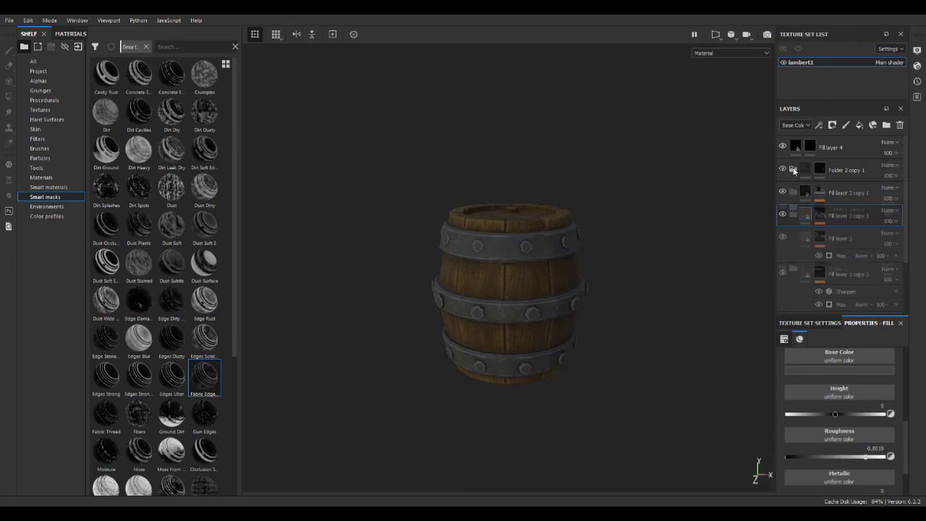
Step: Try the Dirt Soft Edge smart mask on the top black fill and adjust its Global Balance
left_click(797, 148)
left_click_drag(205, 150, 805, 151)
left_click(854, 166)
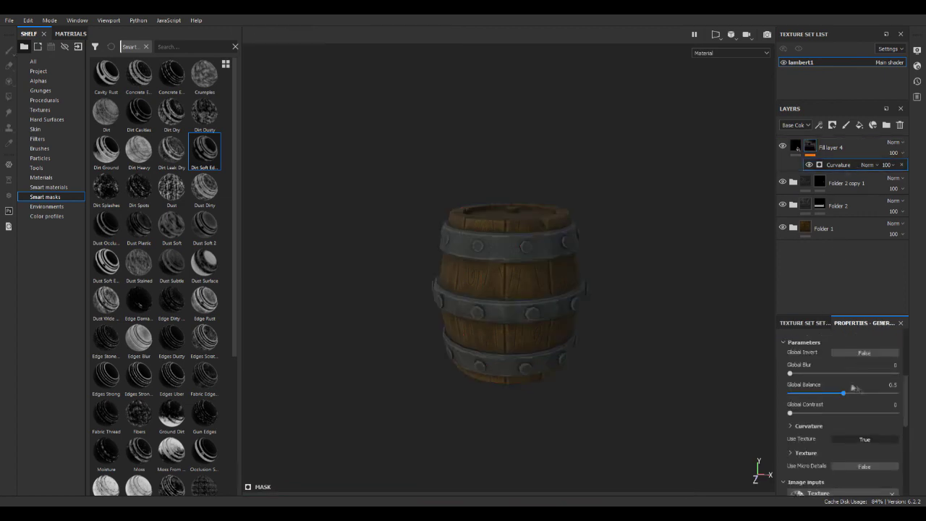
left_click_drag(870, 395, 819, 377)
key("ctrl+z")
left_click(901, 165)
Step: Apply the Soft Dirt smart mask to the top black fill, with Dirt Level 0.53 and Dirt Contrast 0
scroll(131, 406, "down", 5)
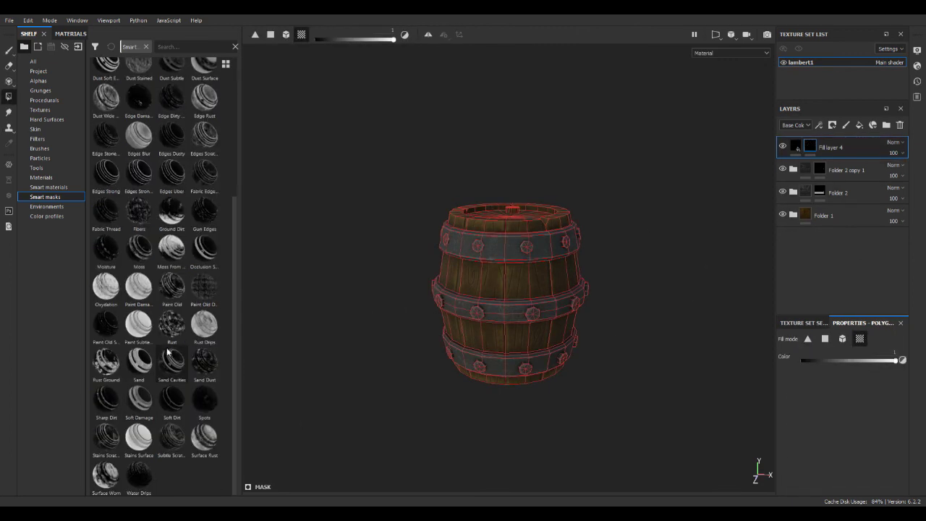
left_click_drag(168, 400, 811, 148)
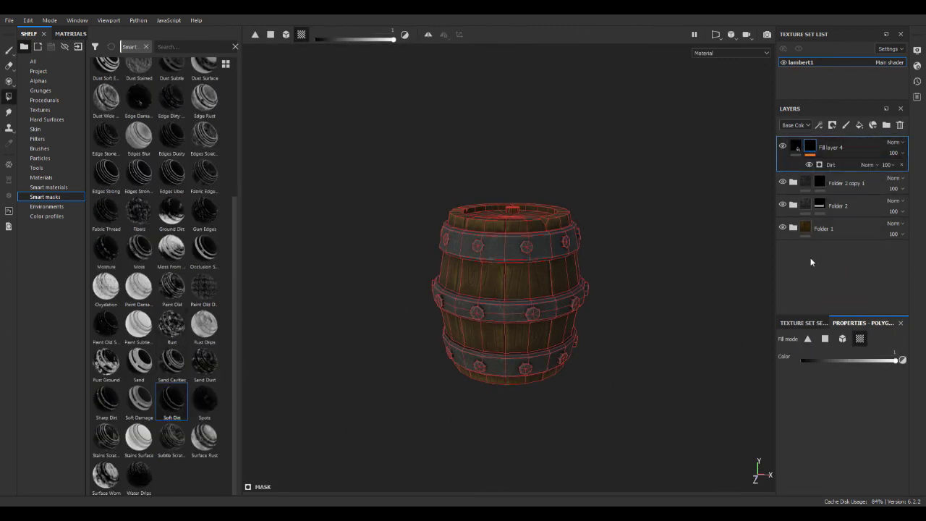
left_click(839, 164)
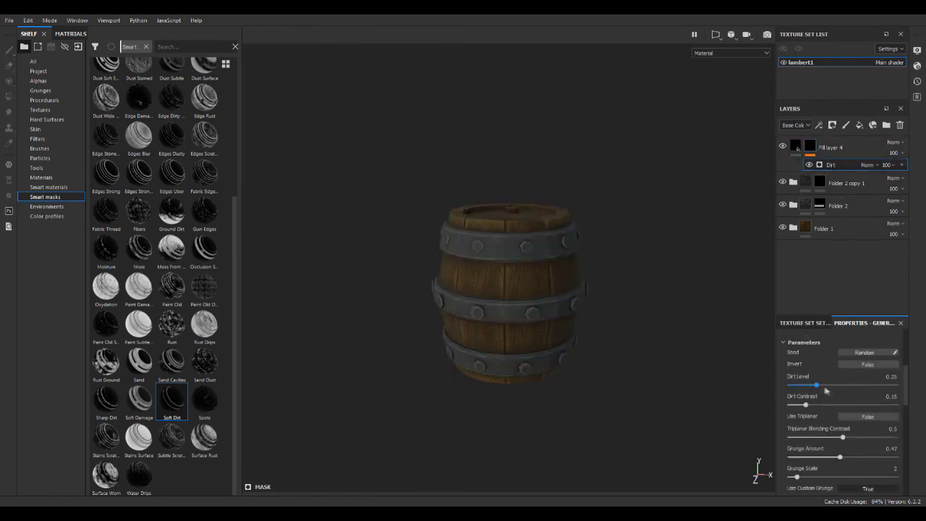
left_click_drag(835, 405, 784, 402)
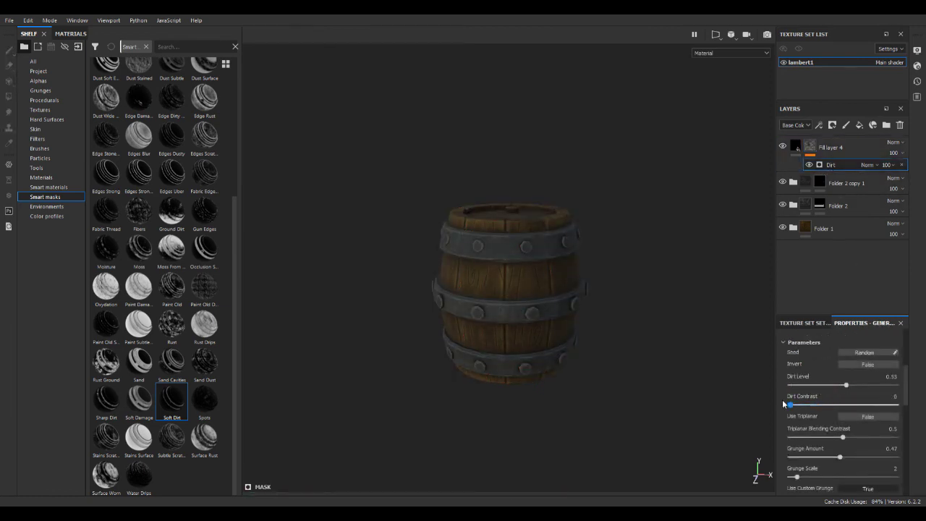
Step: Examine the dirt on the barrel's sides, lid and UV layout in the 3D and 2D views
scroll(517, 286, "up", 4)
scroll(517, 286, "down", 2)
left_click_drag(516, 286, 523, 313, "alt")
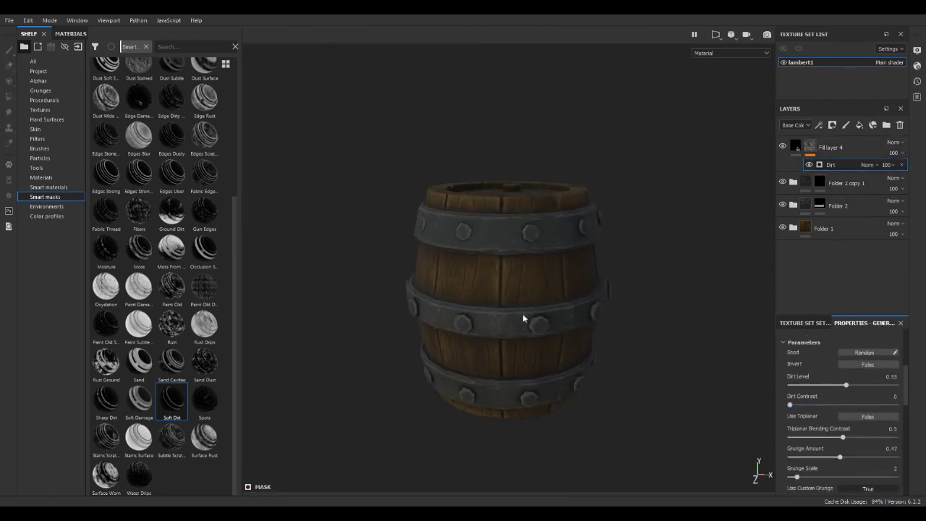
scroll(507, 308, "down", 2)
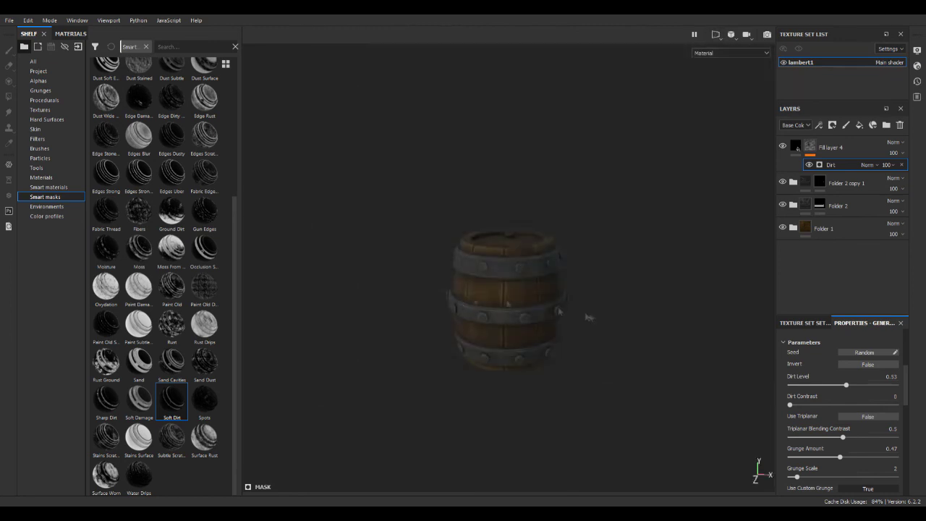
left_click_drag(589, 317, 568, 333, "alt")
key("F3")
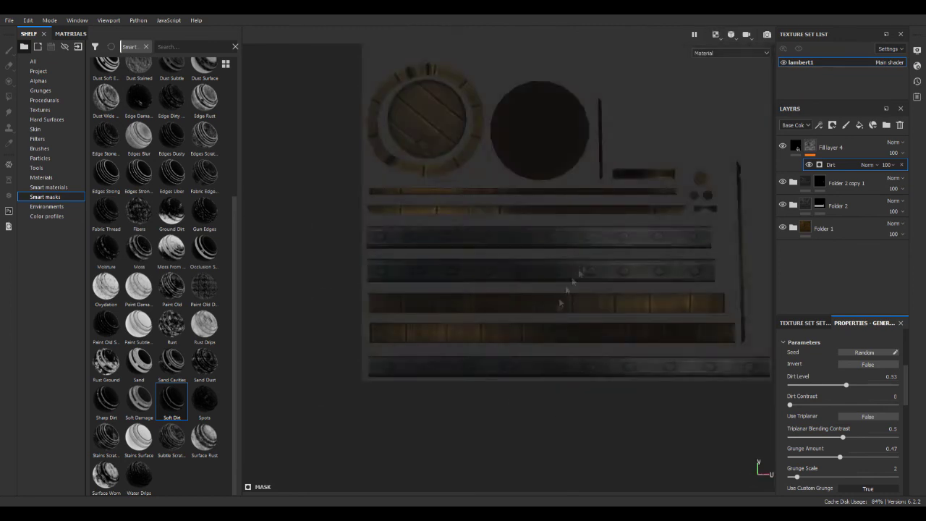
scroll(480, 300, "up", 5)
scroll(506, 296, "down", 3)
middle_click_drag(564, 285, 756, 334, "alt")
middle_click_drag(463, 453, 536, 294, "alt")
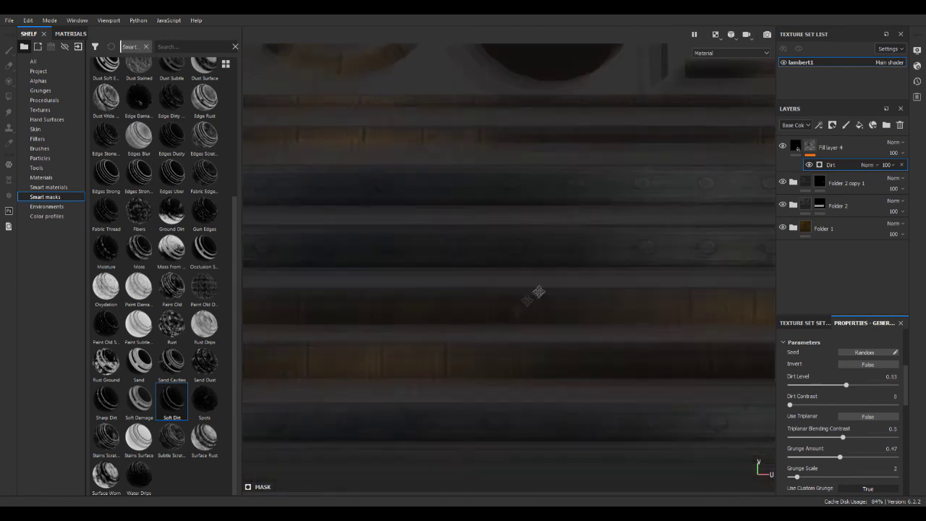
scroll(502, 308, "down", 3)
middle_click_drag(442, 343, 450, 324, "alt")
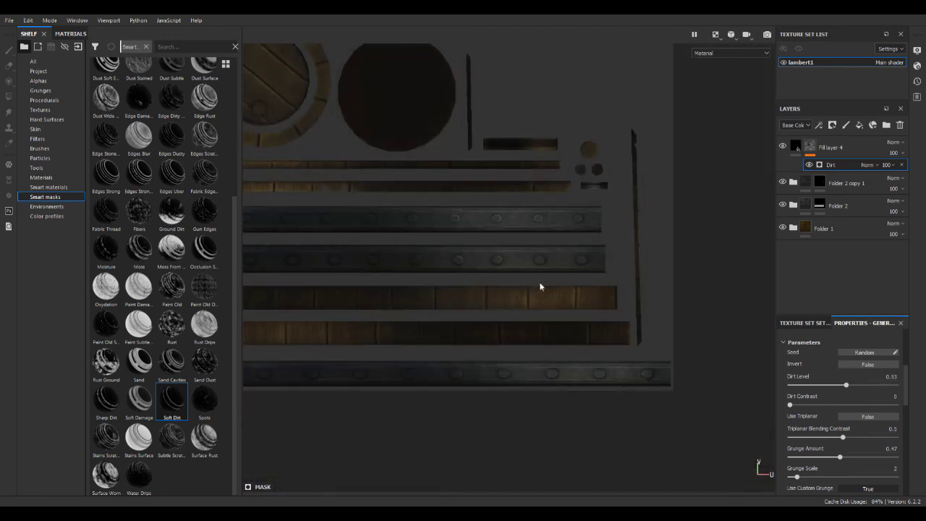
key("F2")
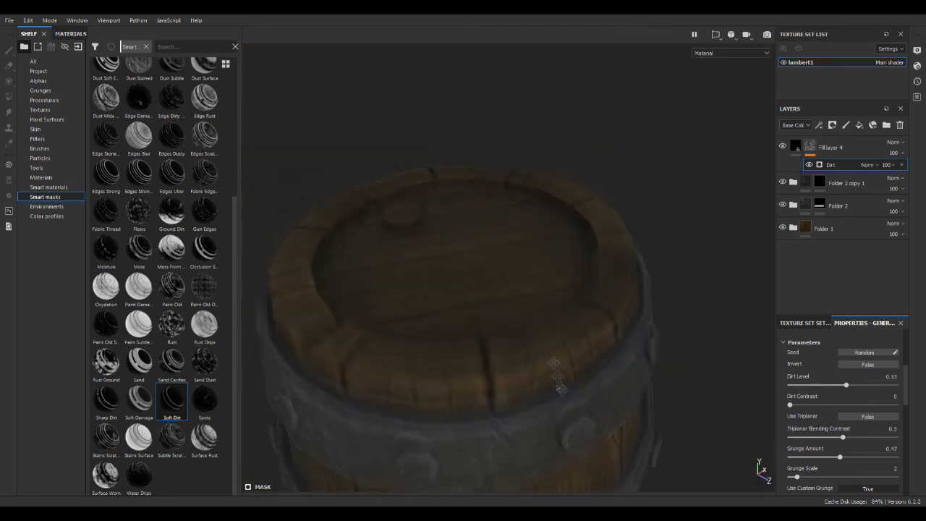
left_click_drag(507, 289, 506, 217, "alt")
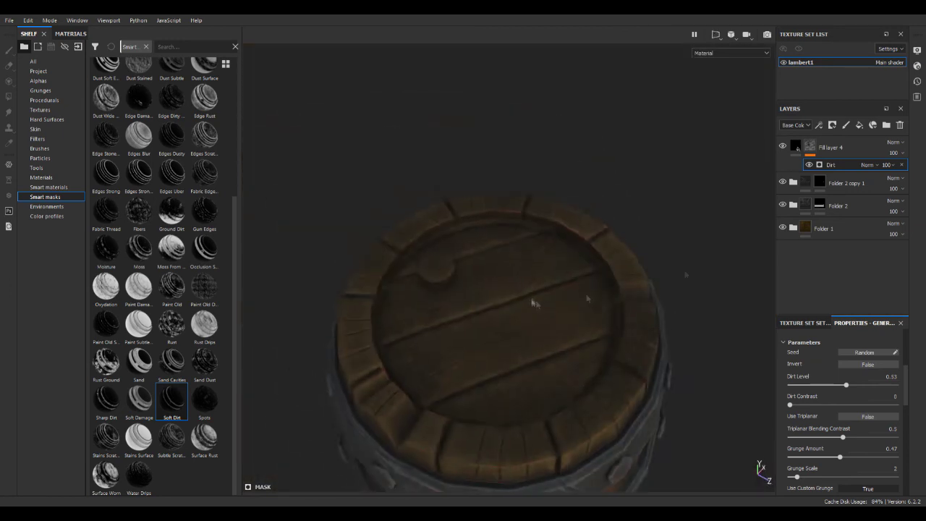
Step: Add a new paint layer above the dirt fill and reduce the brush size
key("ctrl+shift+l")
scroll(506, 304, "up", 3)
right_click_drag(662, 138, 641, 138, "ctrl")
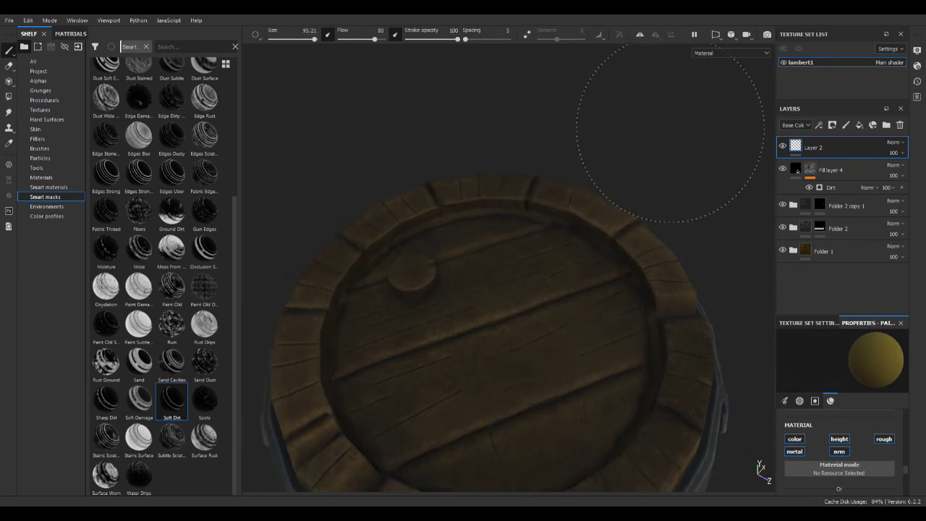
Step: Try tracing a plank seam on the lid with a straight black line using the Basic Hard brush
left_click(41, 149)
left_click(106, 76)
right_click_drag(487, 286, 475, 299, "alt")
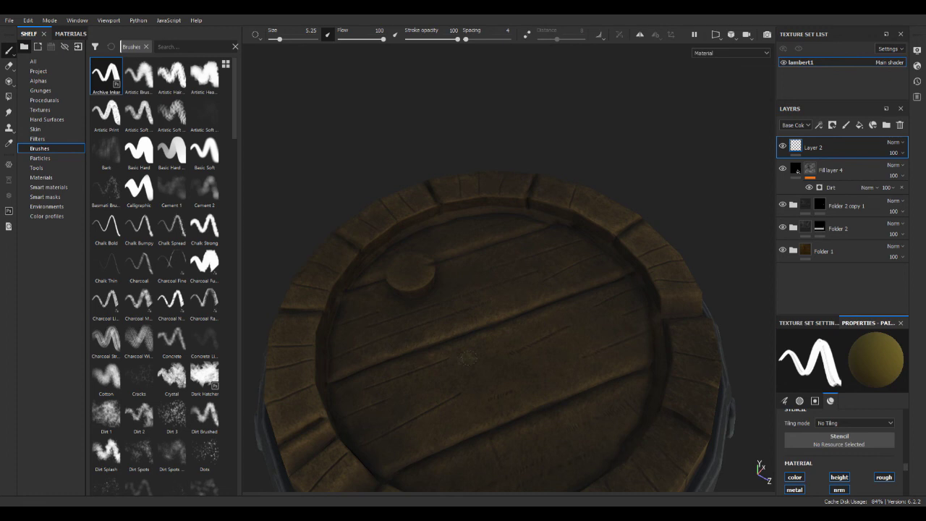
right_click_drag(468, 359, 488, 353, "alt")
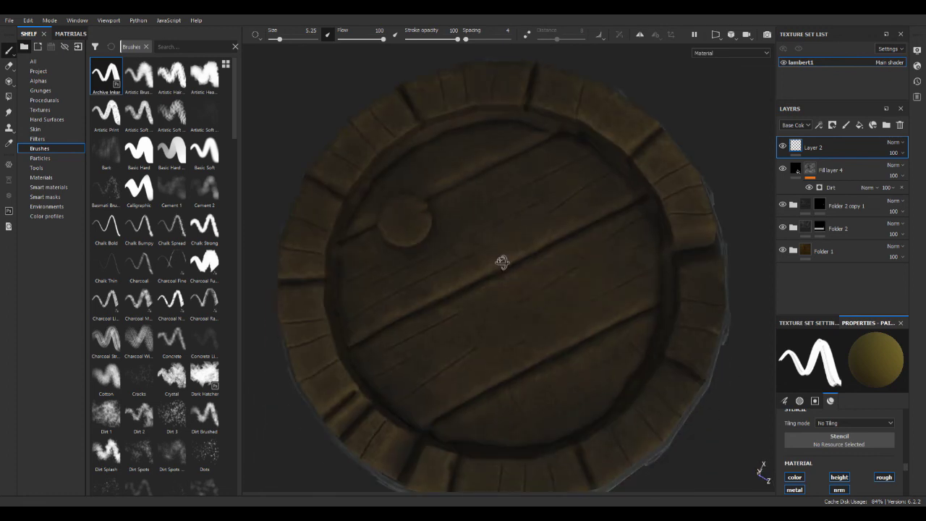
right_click_drag(544, 302, 499, 303, "ctrl")
left_click(659, 305, "shift")
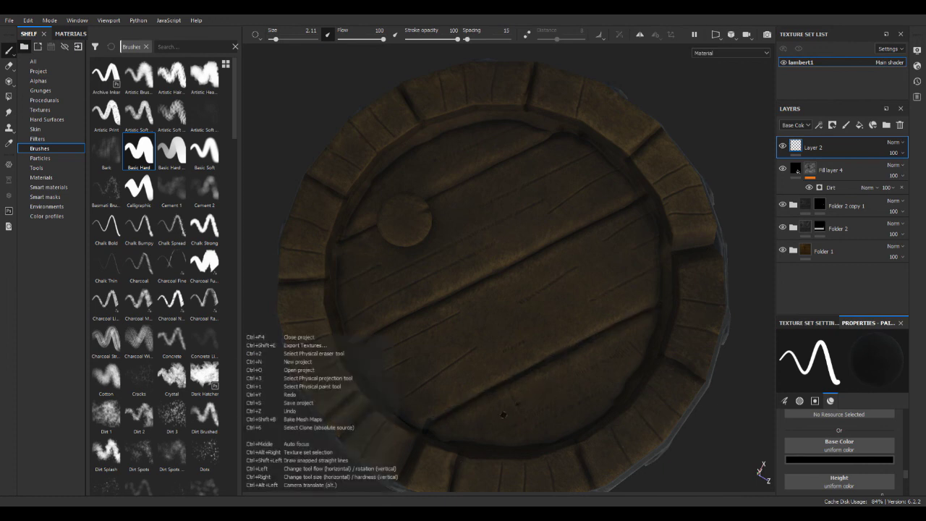
Step: Paint straight black strokes along the lid's plank seams with the Chalk Bumpy brush
left_click(139, 228)
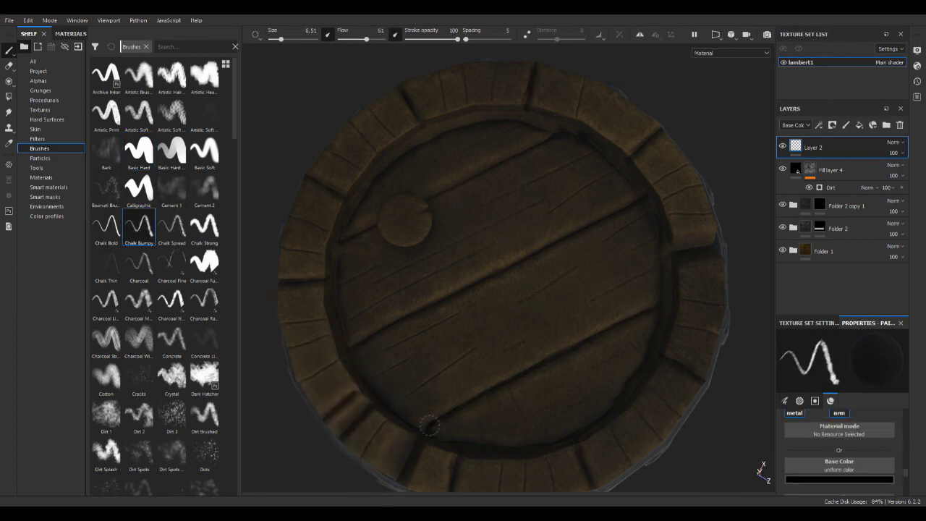
left_click(645, 311, "shift")
left_click(498, 268, "shift")
left_click(644, 196, "shift")
left_click(563, 132, "shift")
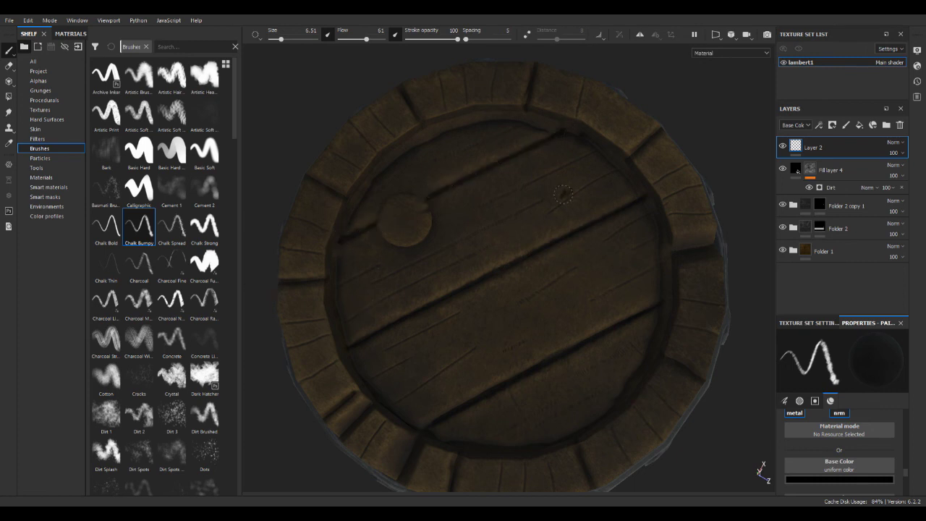
left_click_drag(547, 124, 433, 136)
key("ctrl+z")
key("F3")
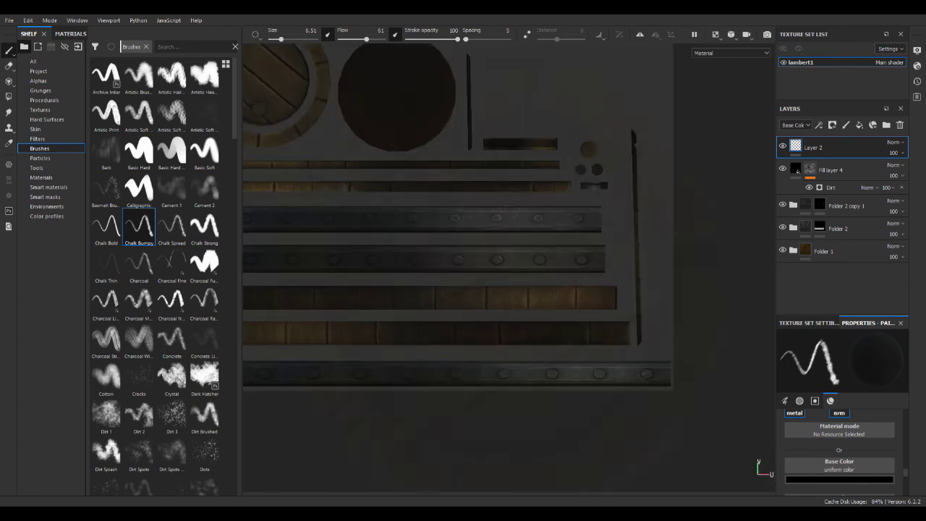
Step: Undo the last stroke and darken the left rim of the lid's UV island in black with the Chalk Strong brush
middle_click_drag(376, 145, 564, 268, "alt")
scroll(347, 166, "up", 6)
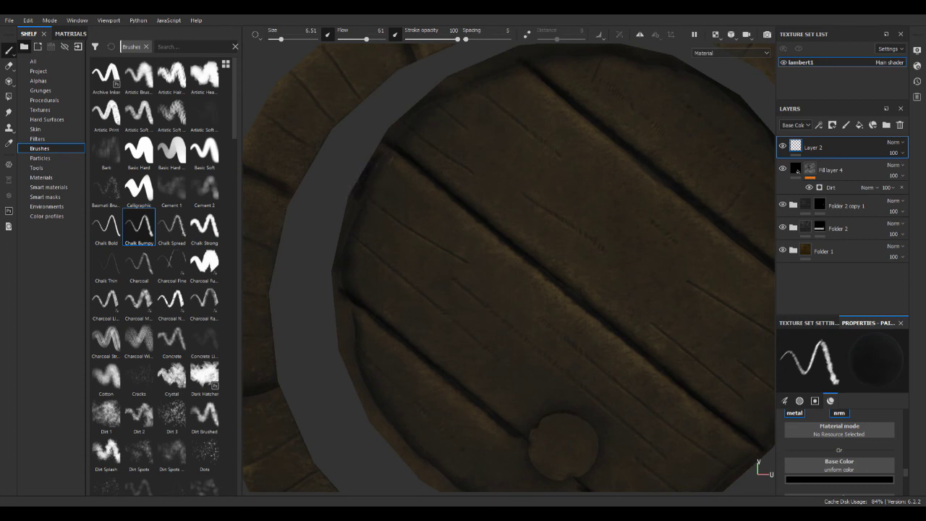
key("ctrl+z")
left_click(205, 228)
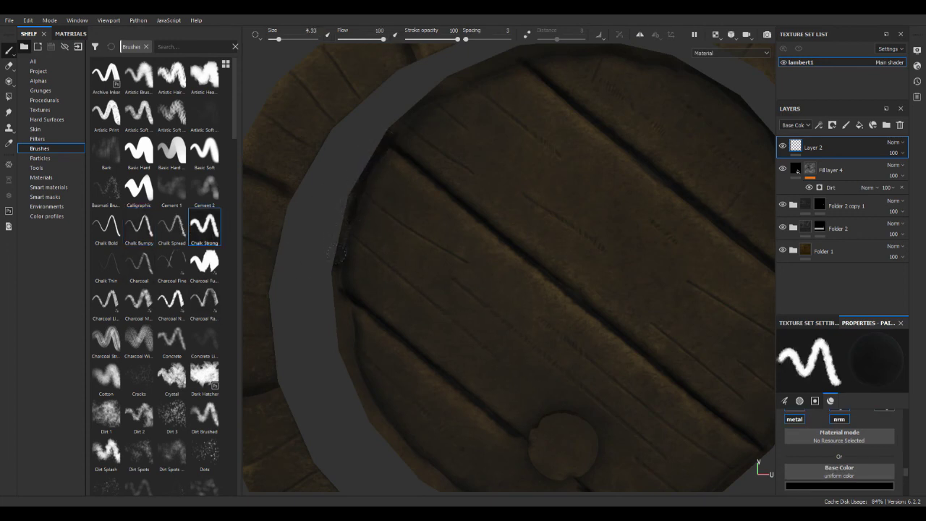
mouse_move(347, 333)
left_mouse_down()
mouse_move(341, 297)
mouse_move(349, 363)
left_mouse_up()
middle_click_drag(344, 337, 301, 257, "alt")
left_click_drag(407, 408, 382, 402)
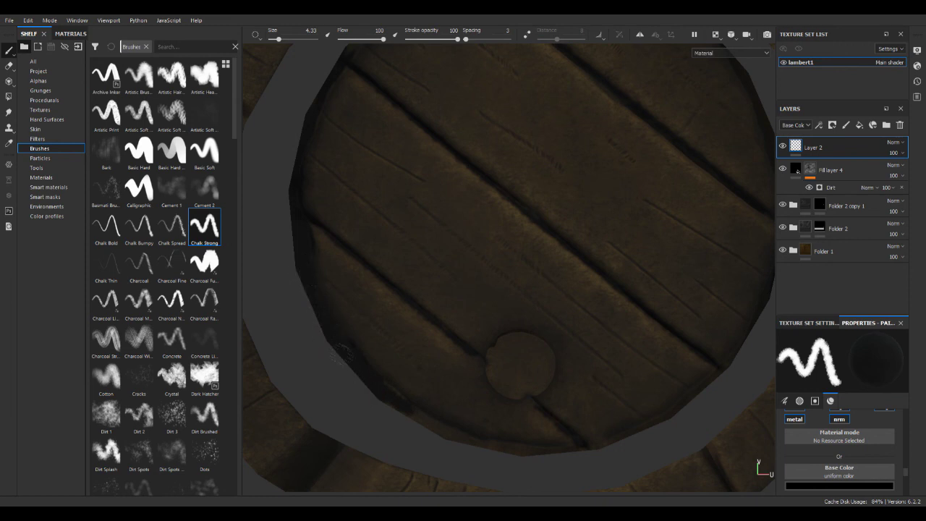
Step: Paint black Chalk Strong strokes along the lower and right rim of the lid's UV island
middle_click_drag(427, 446, 336, 382, "alt")
mouse_move(322, 349)
left_mouse_down()
mouse_move(402, 385)
mouse_move(458, 394)
left_mouse_up()
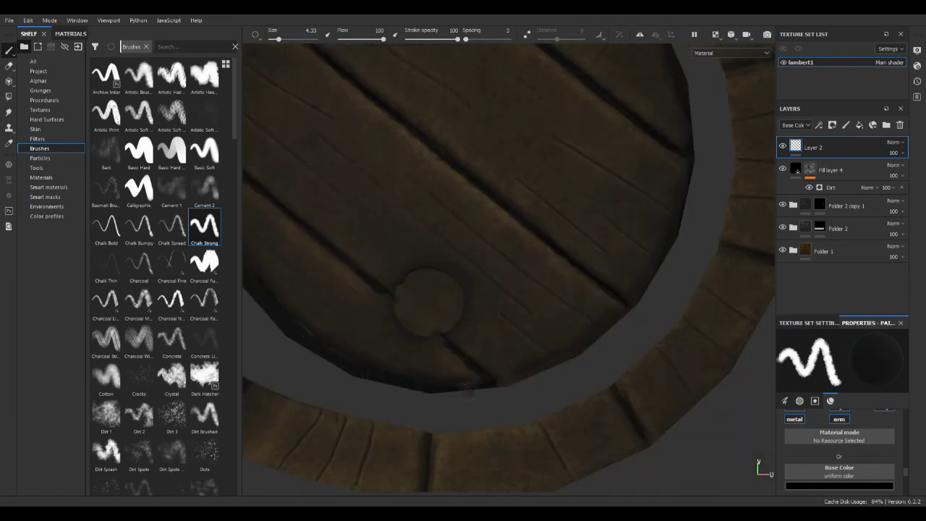
left_click_drag(530, 374, 577, 355)
mouse_move(511, 384)
left_mouse_down()
mouse_move(577, 353)
mouse_move(645, 292)
mouse_move(706, 152)
left_mouse_up()
middle_click_drag(703, 188, 586, 380, "alt")
left_click(576, 280)
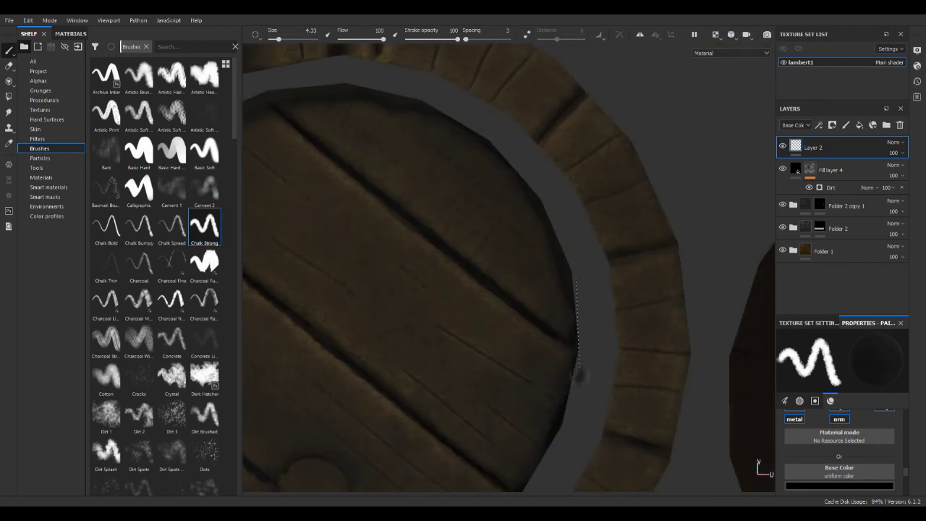
left_click_drag(535, 189, 578, 284)
Step: Darken the upper rim of the lid's UV island with black strokes and bring the whole barrel into the 3D view
middle_click_drag(548, 211, 587, 333, "alt")
mouse_move(550, 275)
left_mouse_down()
mouse_move(594, 351)
mouse_move(555, 280)
mouse_move(514, 253)
left_mouse_up()
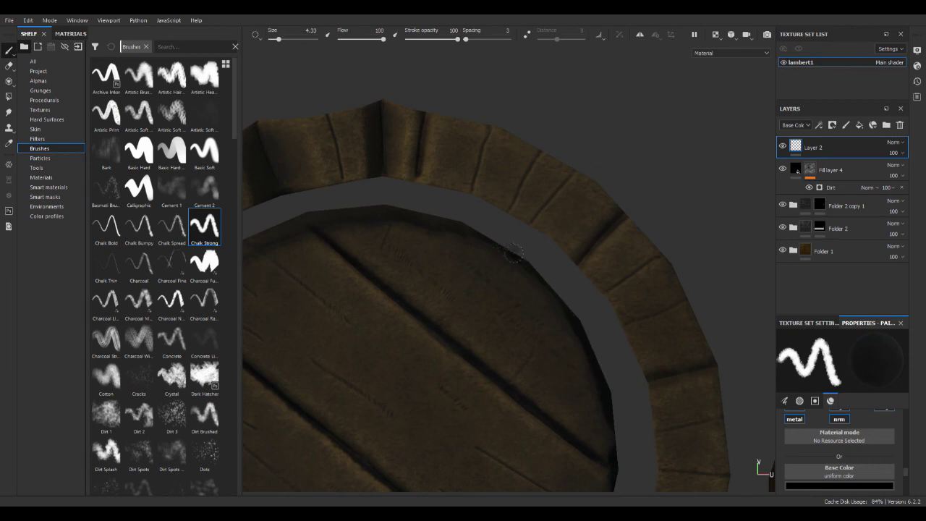
middle_click_drag(430, 210, 551, 251, "alt")
left_click(476, 245)
left_click_drag(444, 256, 330, 305)
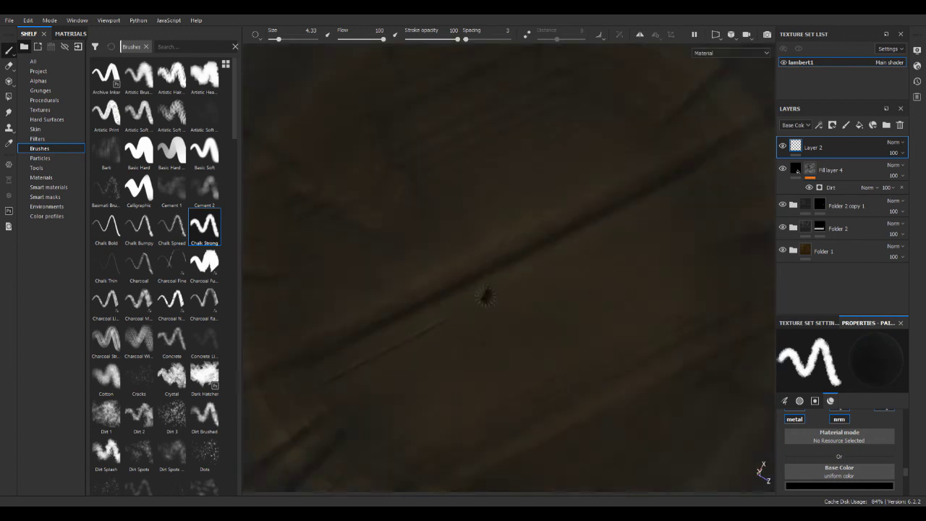
mouse_move(656, 303)
right_mouse_down("shift")
mouse_move(614, 304)
mouse_move(632, 305)
mouse_move(630, 297)
right_mouse_up("shift")
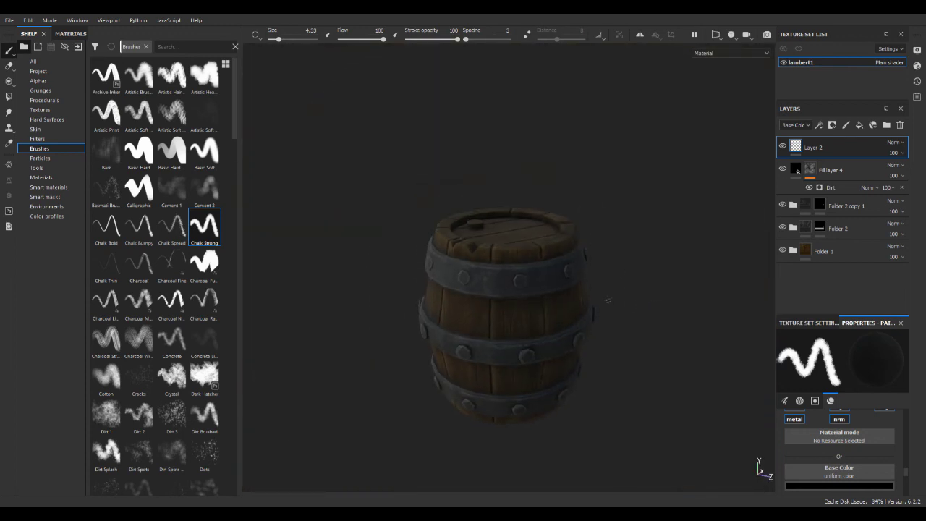